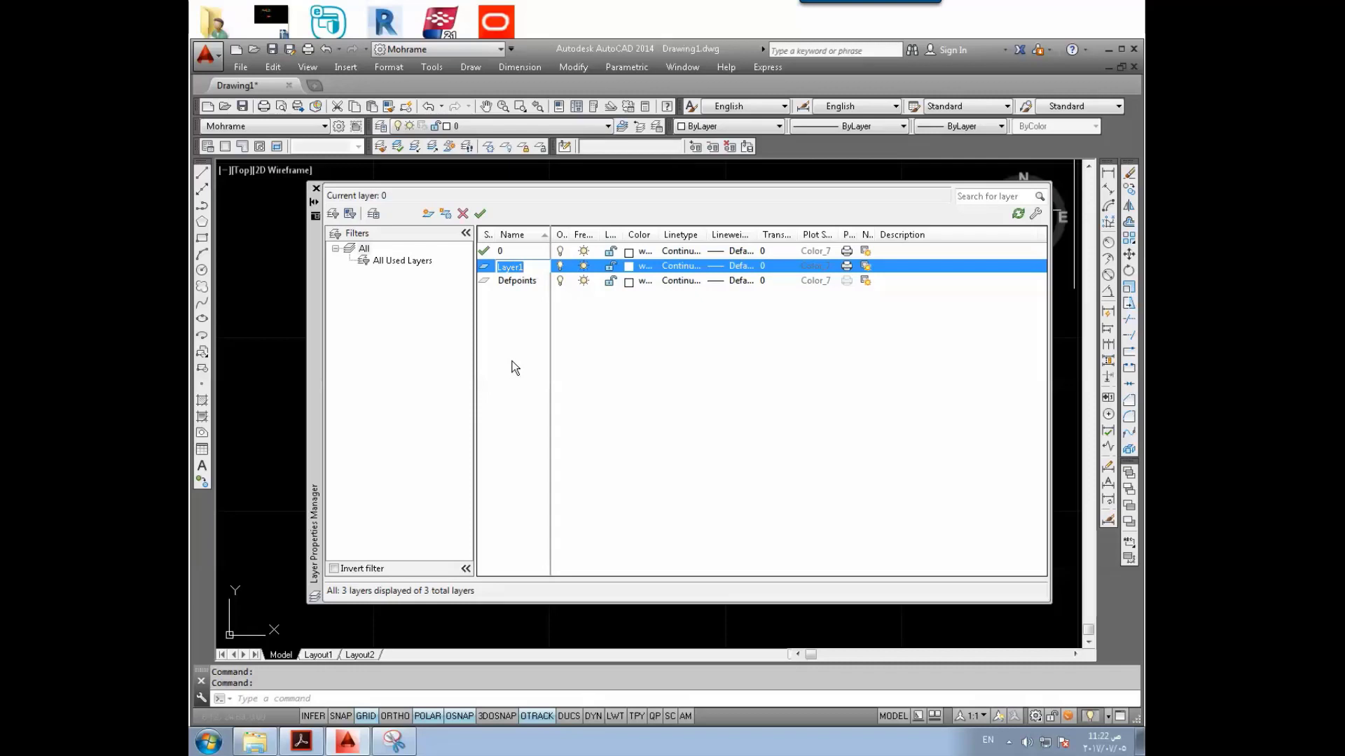
Step: Name the new layer Axis and make it the current layer
{"action": "type", "text": "xis"}
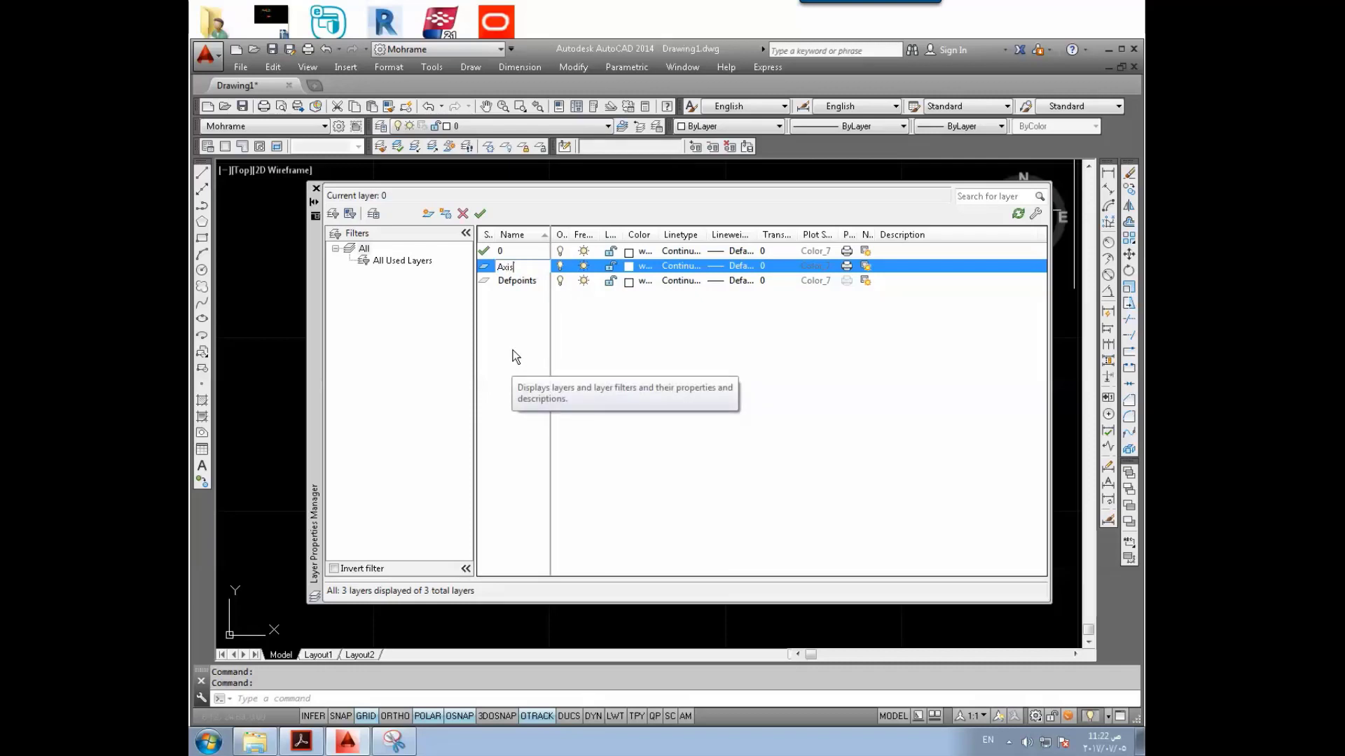
{"action": "left_click", "coordinate": [561, 235]}
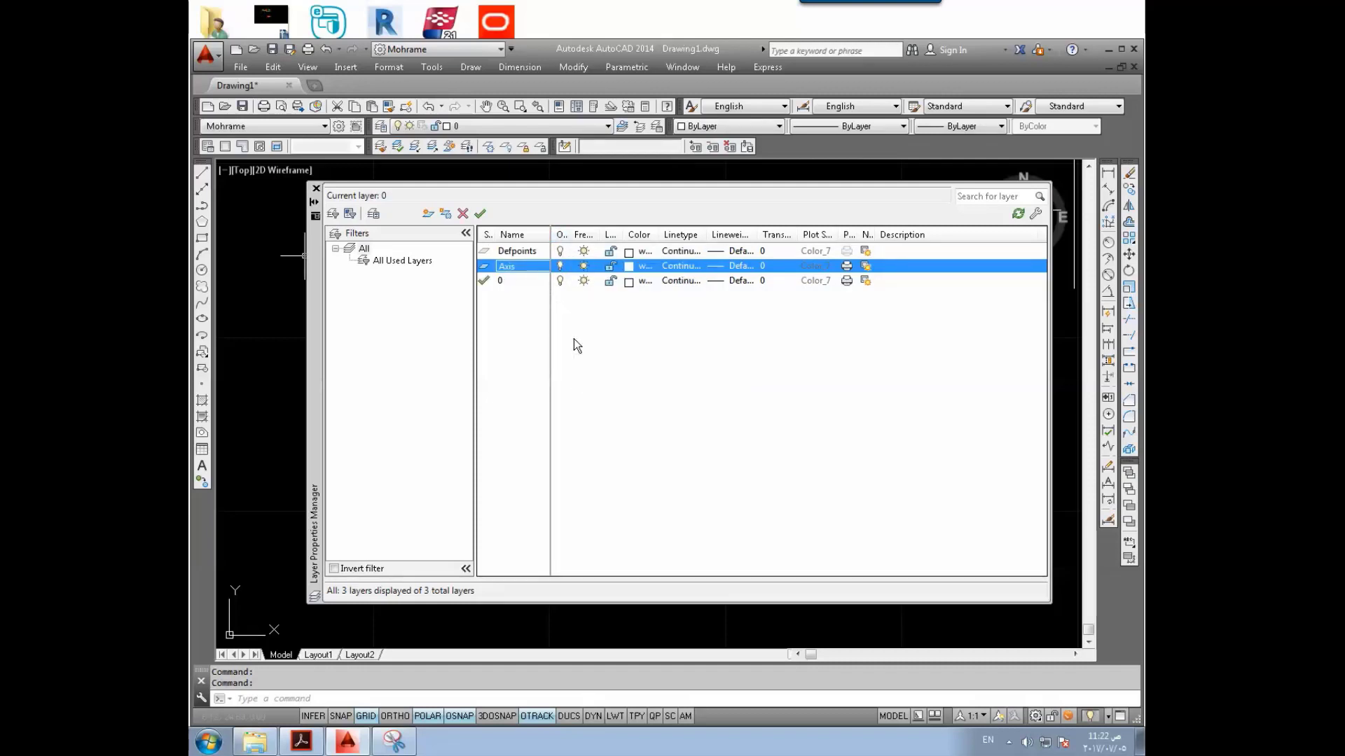
{"action": "left_click_drag", "start_coordinate": [313, 268], "coordinate": [305, 473]}
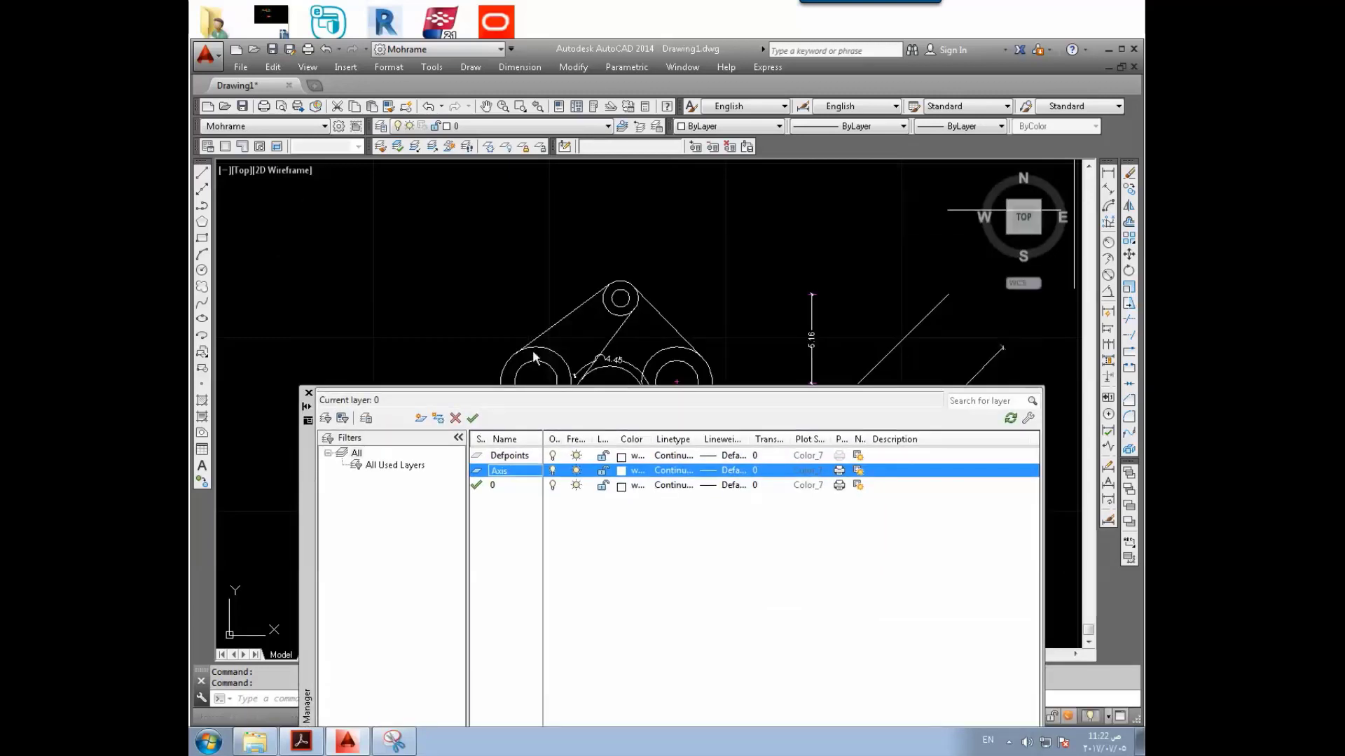
{"action": "double_click", "coordinate": [480, 471]}
Step: Turn layer 0 off and back on, and freeze and thaw it
{"action": "left_click", "coordinate": [550, 486]}
{"action": "left_click", "coordinate": [550, 486]}
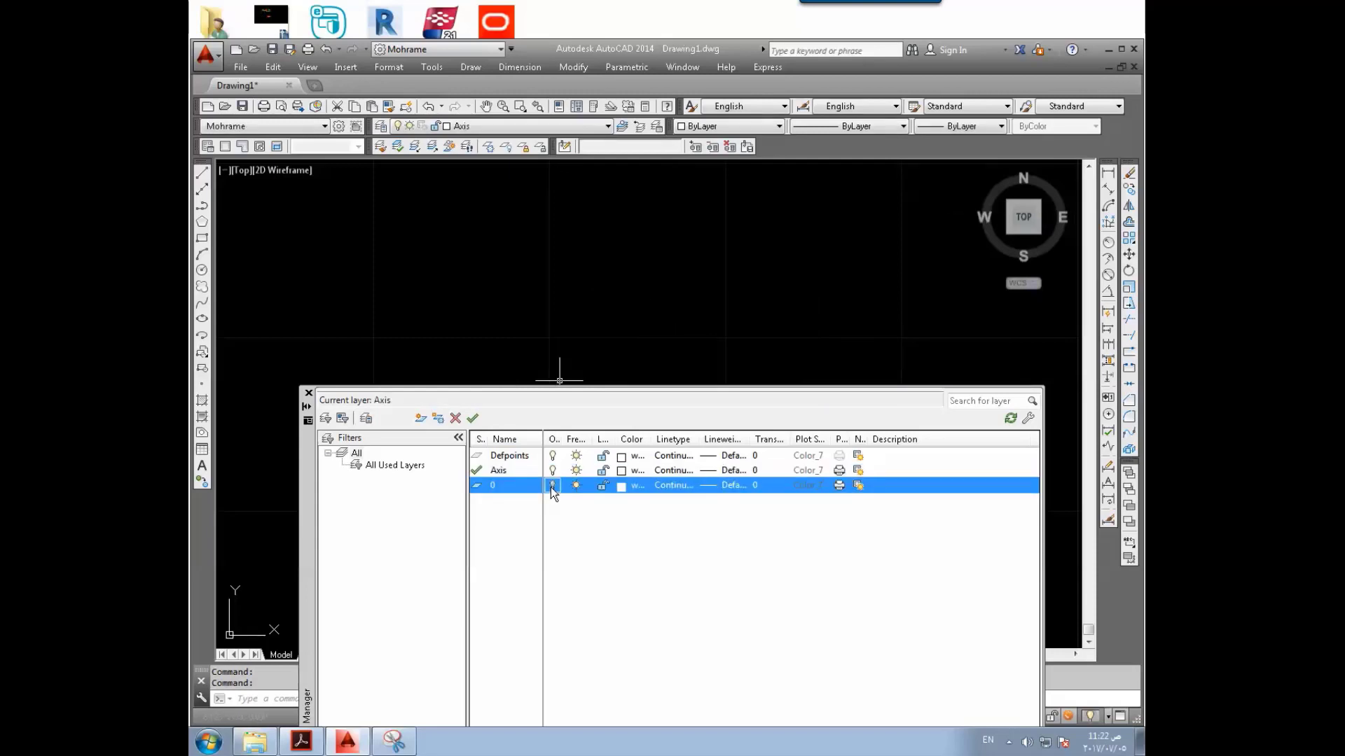
{"action": "left_click", "coordinate": [550, 486]}
{"action": "left_click", "coordinate": [550, 486]}
{"action": "left_click", "coordinate": [551, 486]}
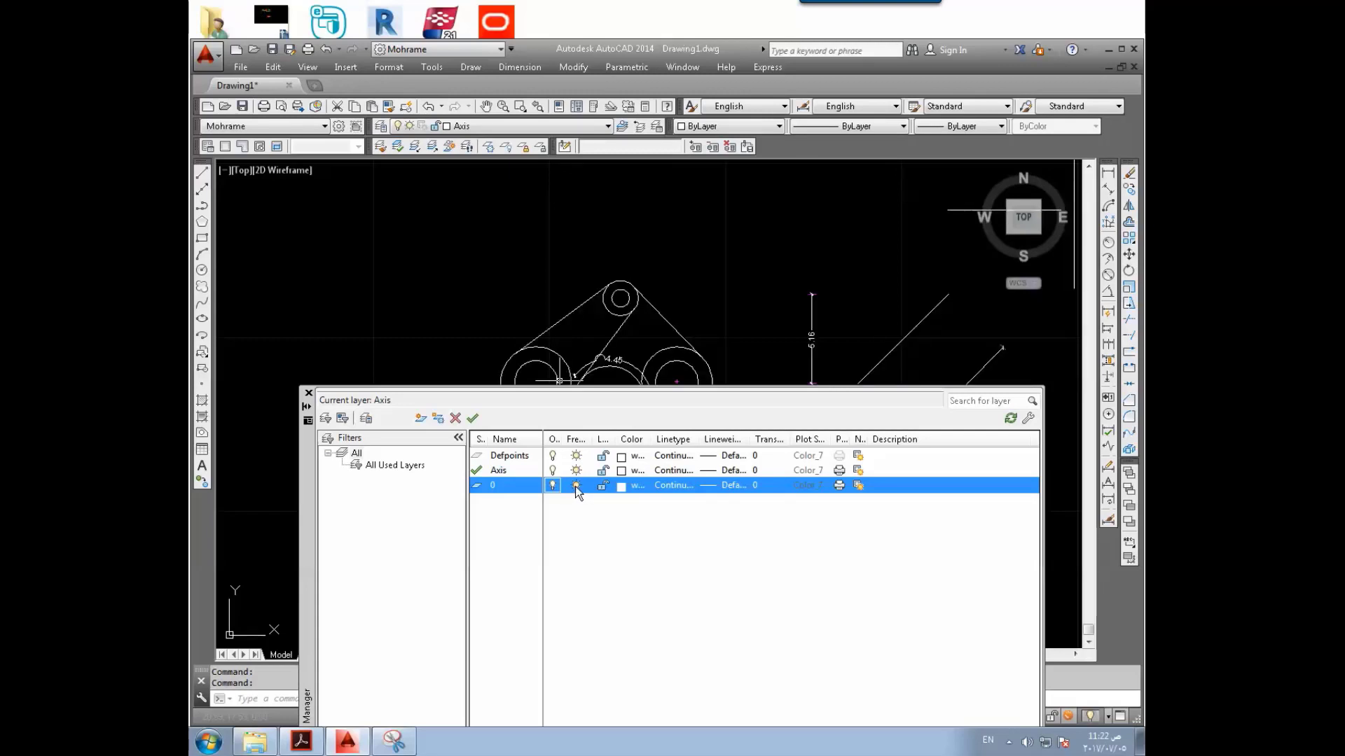
{"action": "left_click", "coordinate": [576, 485]}
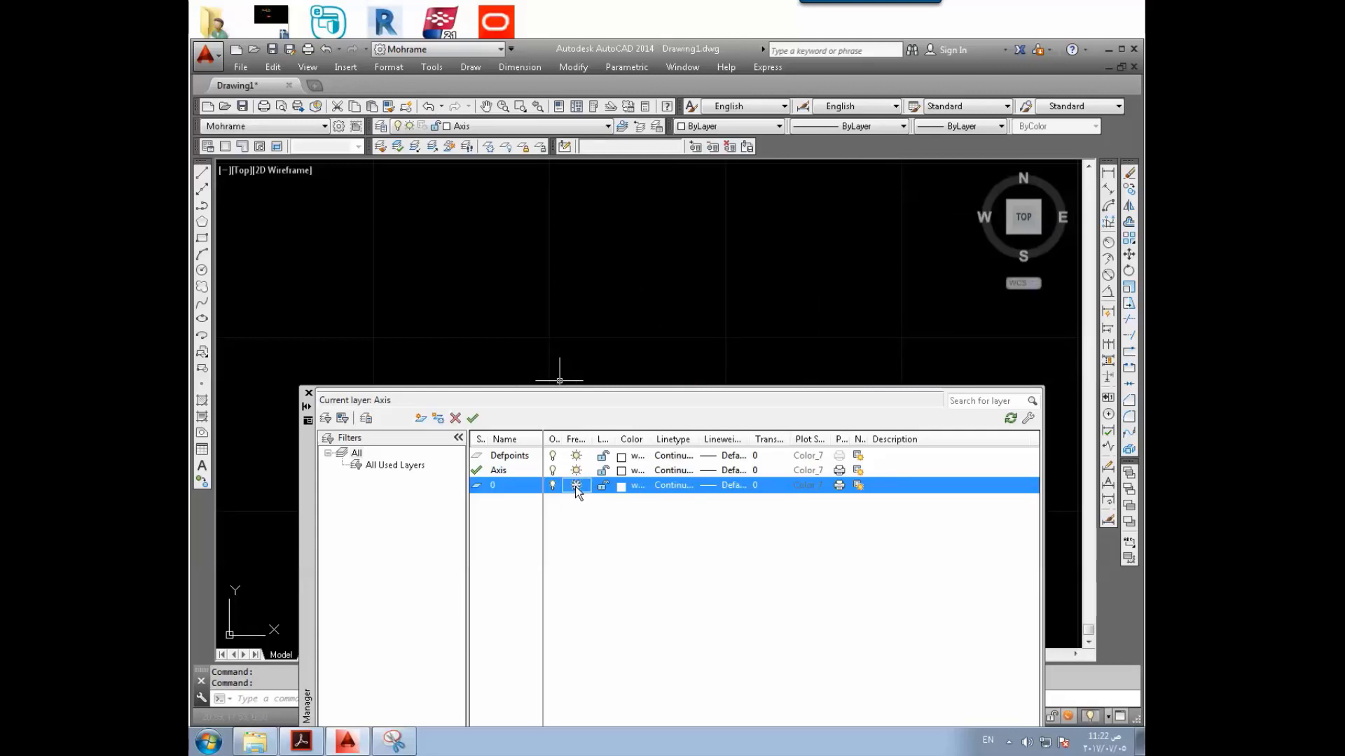
{"action": "left_click", "coordinate": [576, 485]}
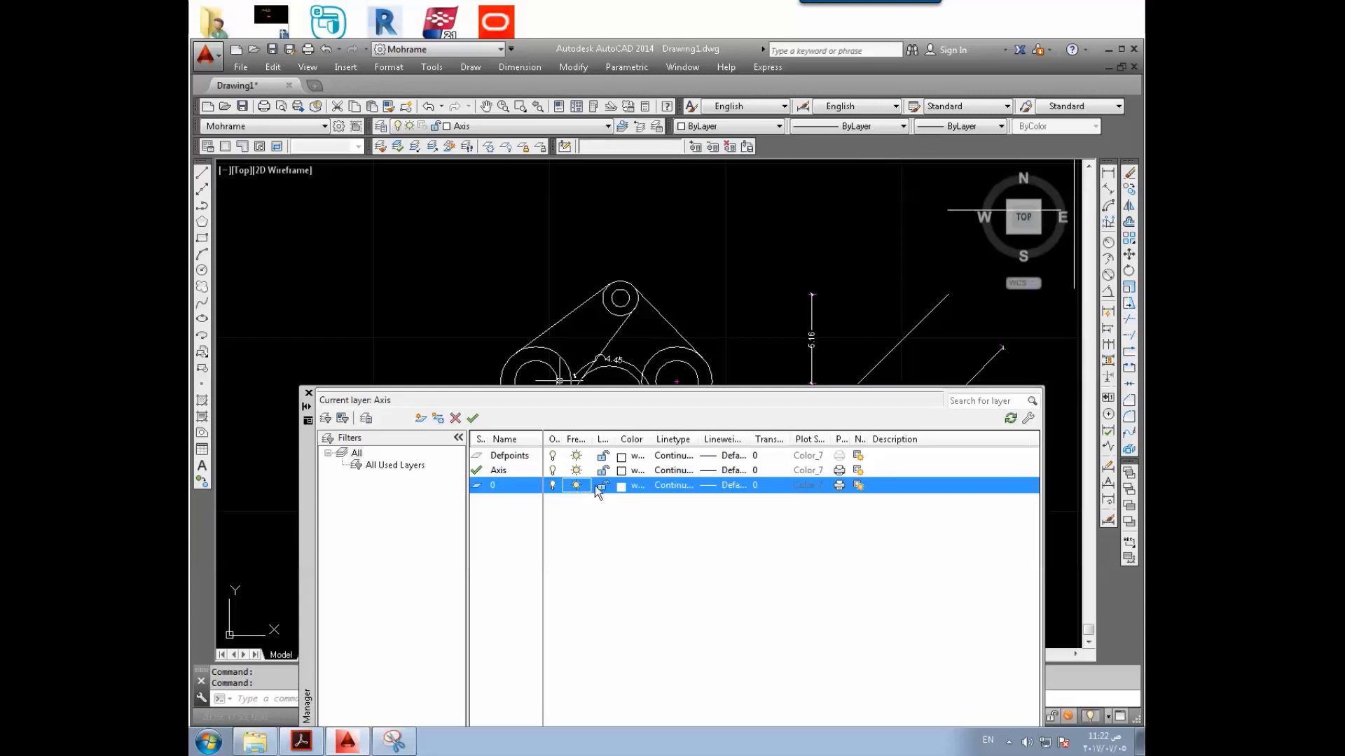
Step: Lock layer 0, try selecting its geometry with a window, and unlock the layer again
{"action": "left_click", "coordinate": [601, 486]}
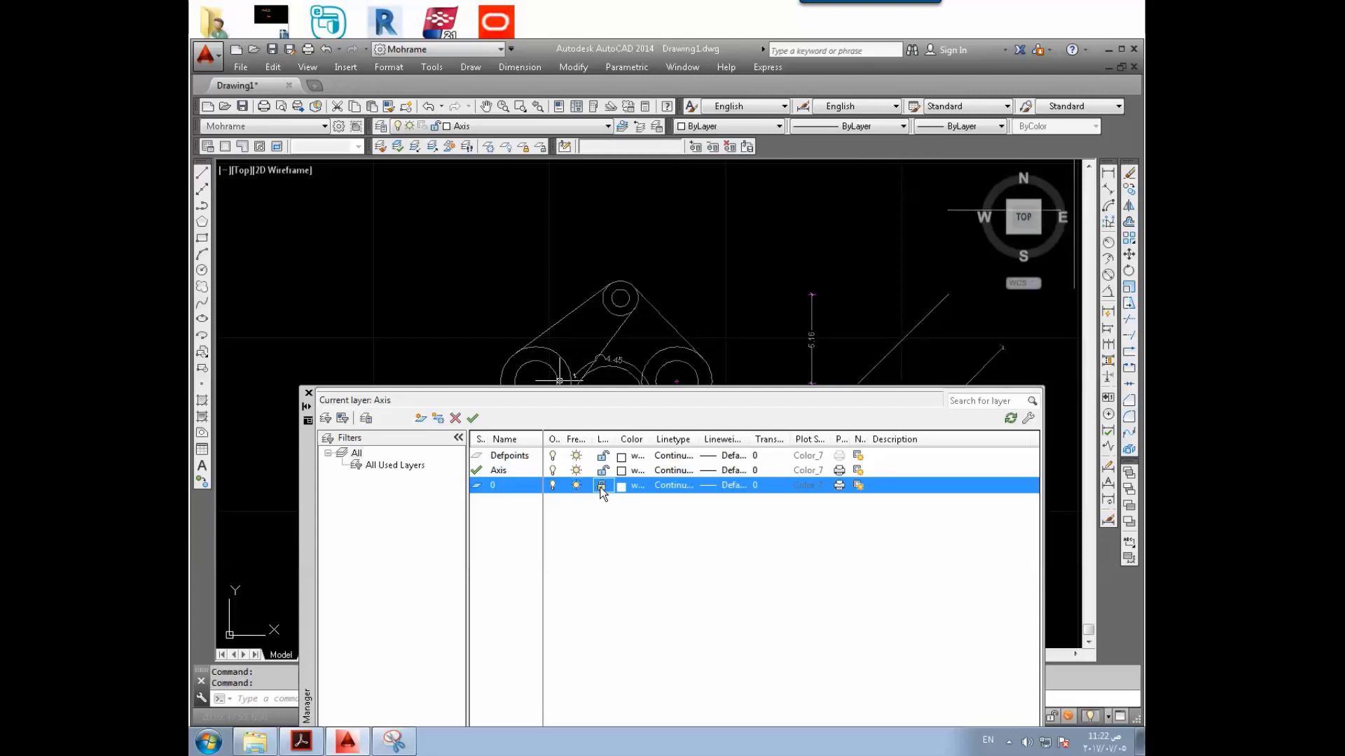
{"action": "left_click", "coordinate": [642, 320]}
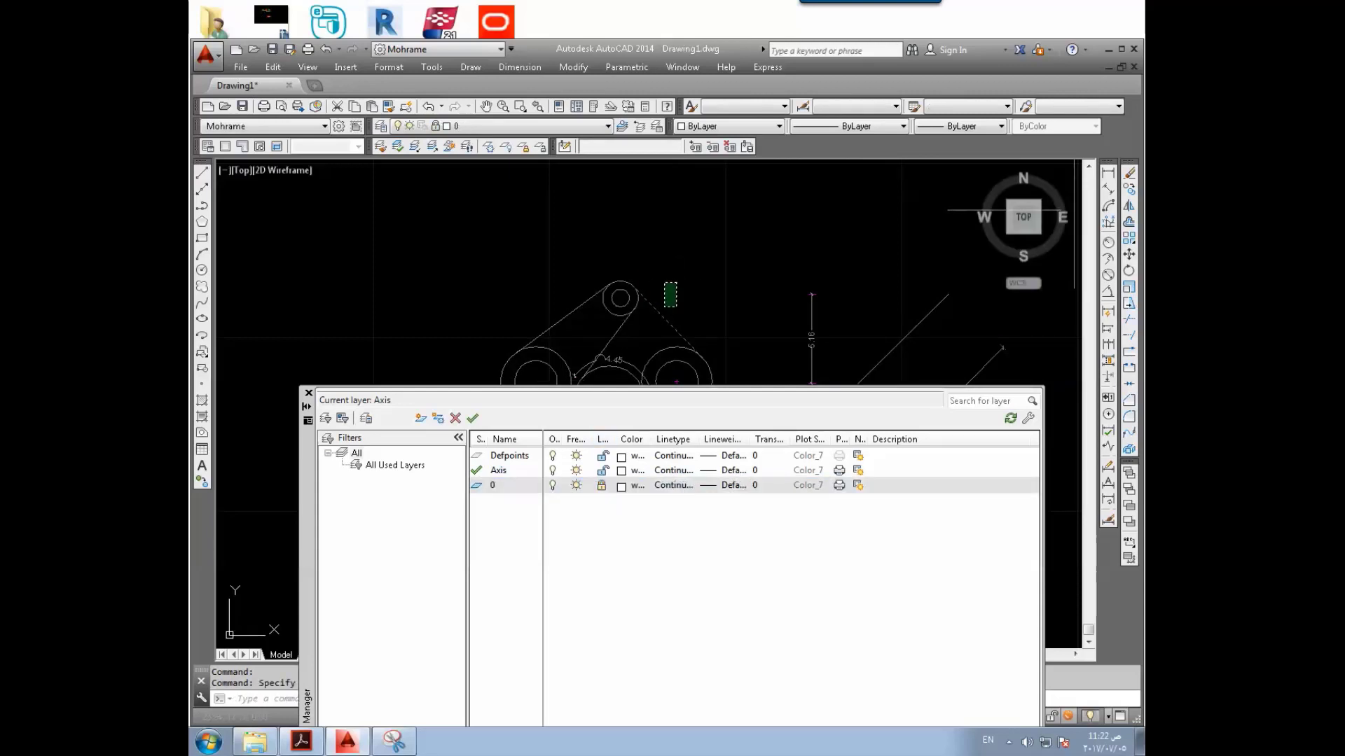
{"action": "key", "text": "Escape"}
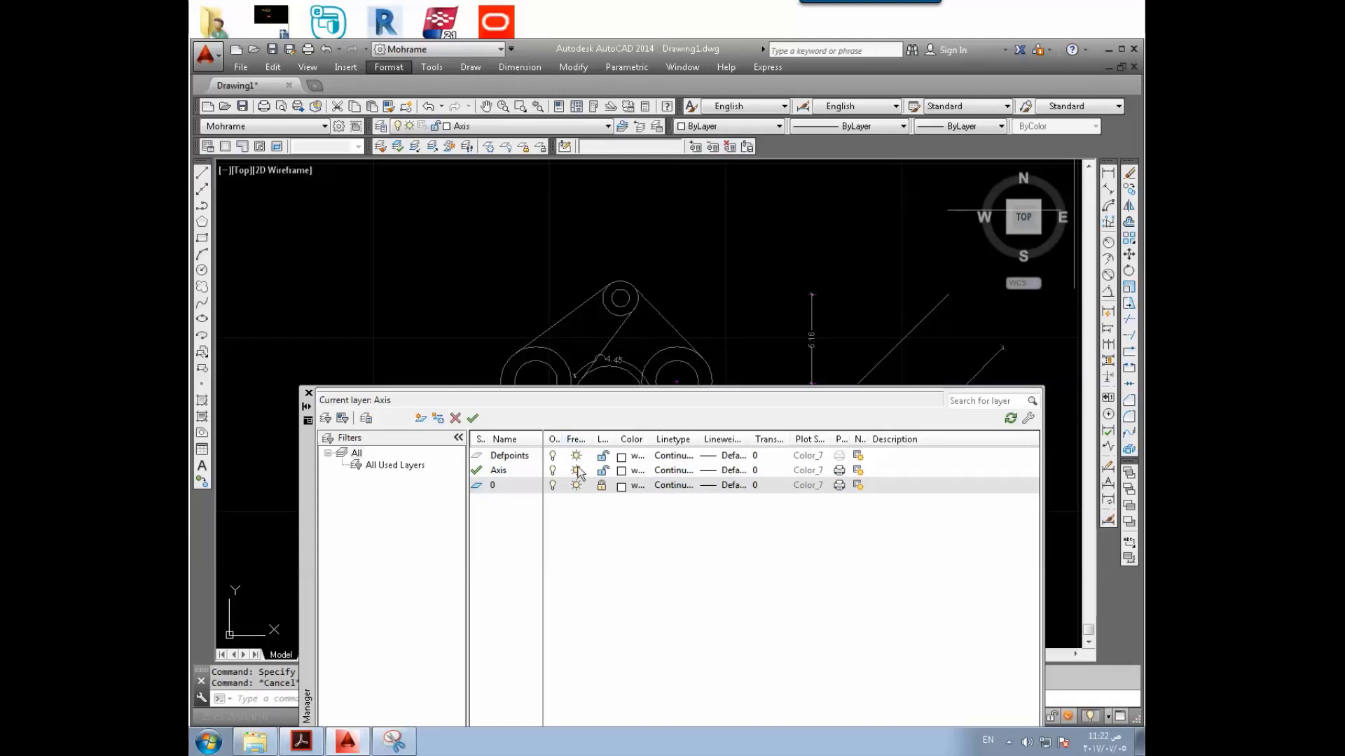
{"action": "left_click", "coordinate": [600, 485]}
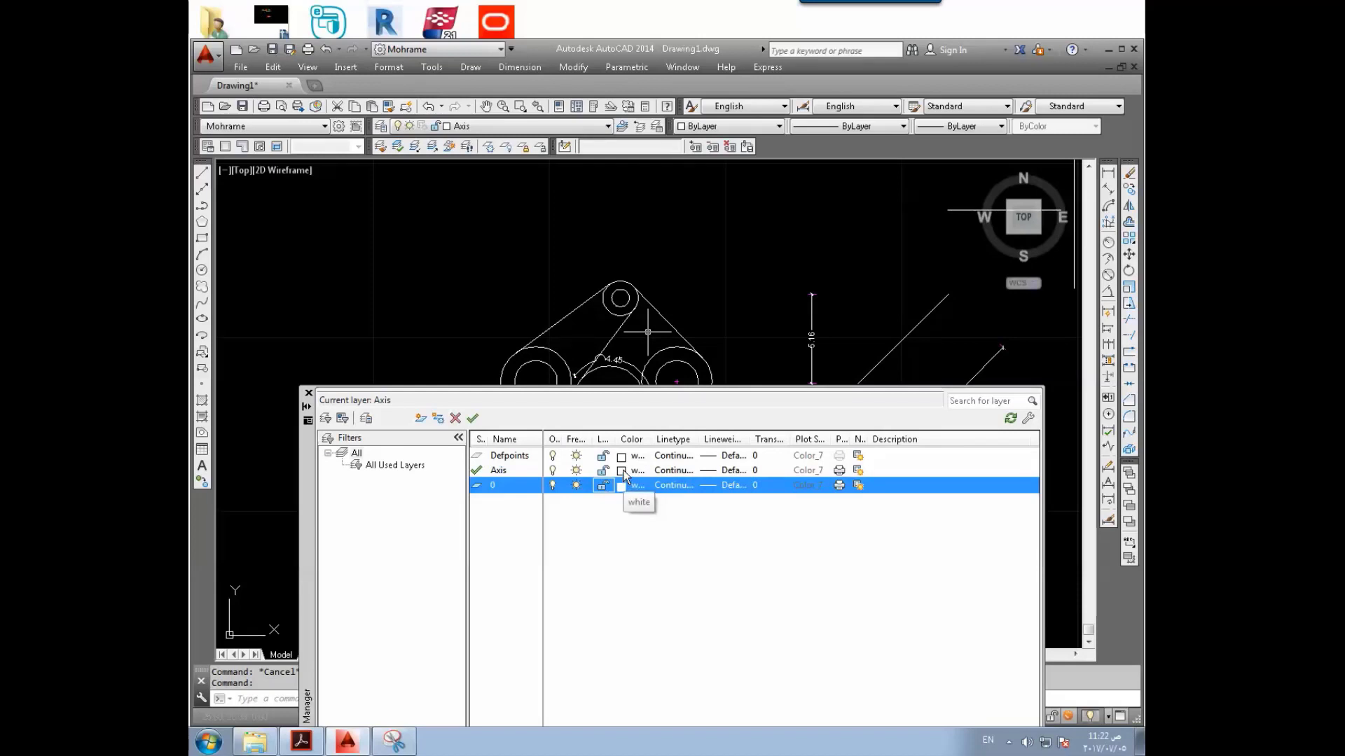
Step: Set the Axis layer's color to orange, index color 30
{"action": "left_click", "coordinate": [622, 472]}
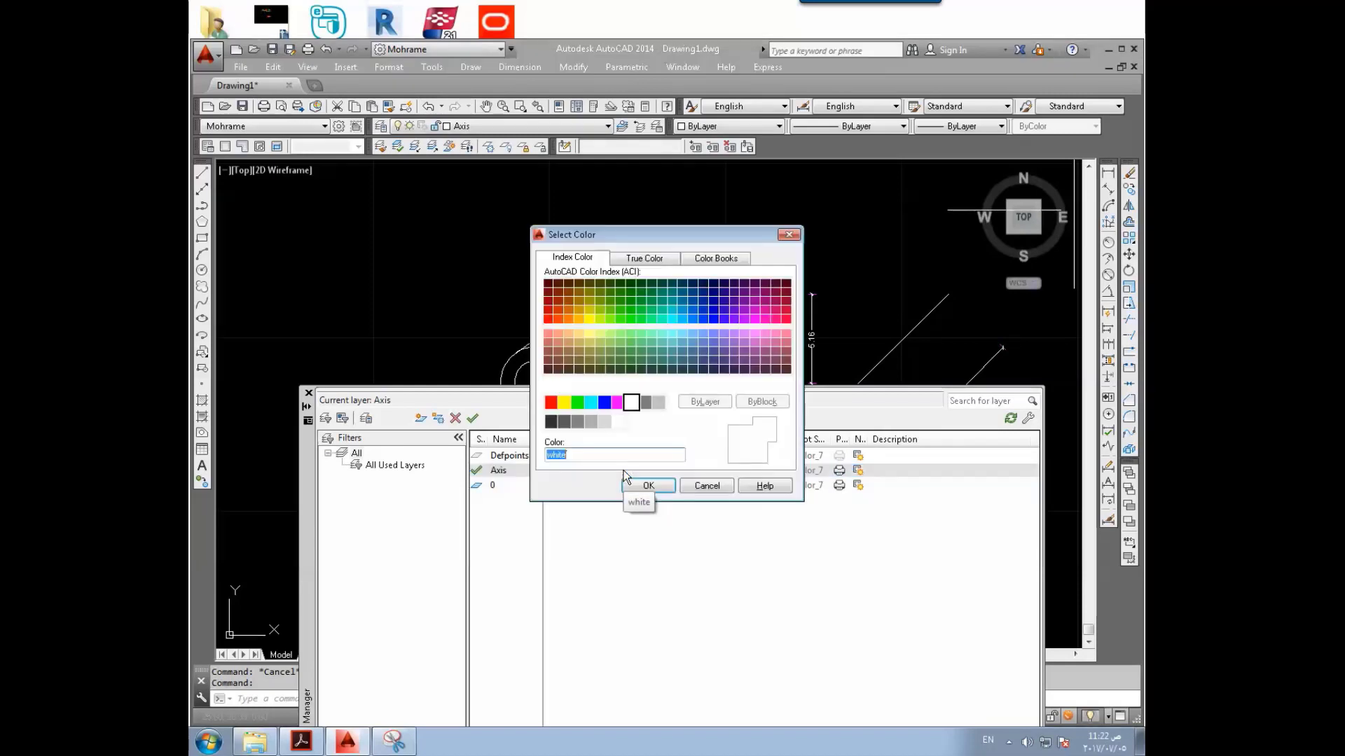
{"action": "left_click", "coordinate": [568, 318]}
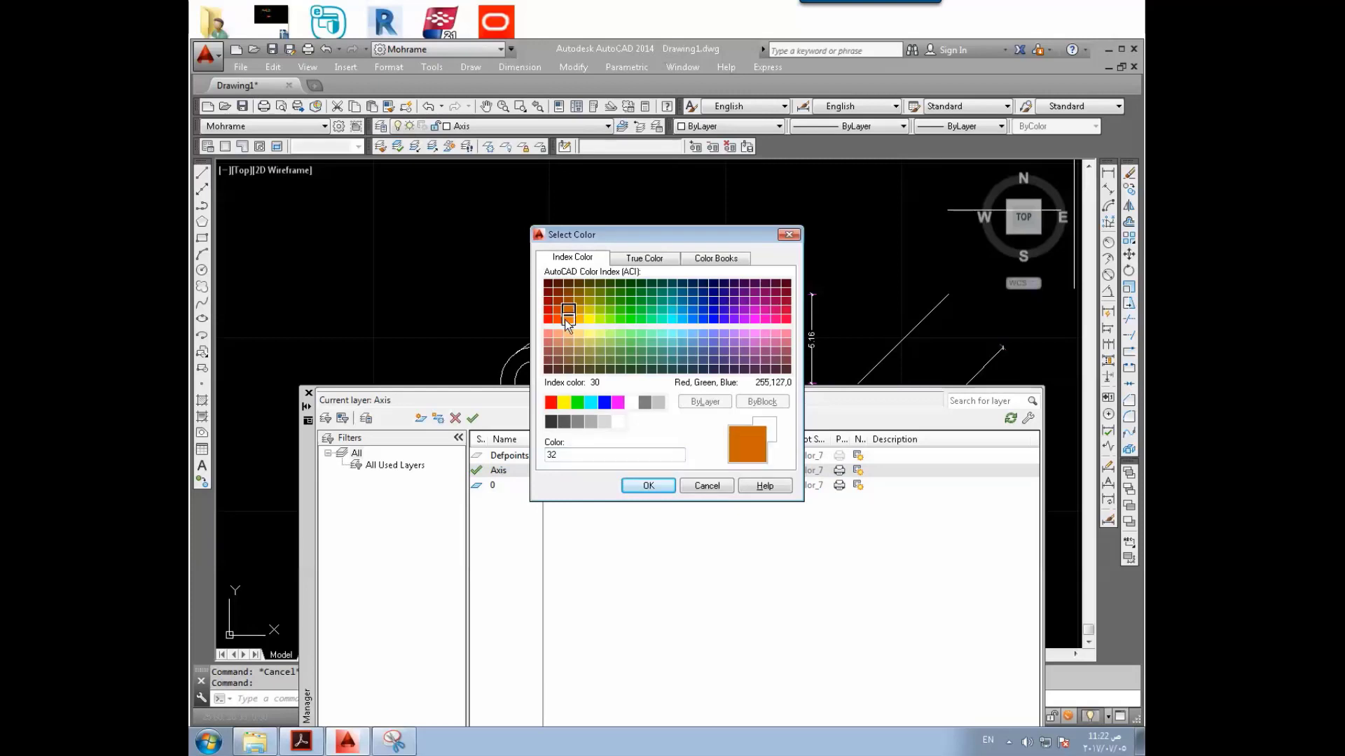
{"action": "left_click", "coordinate": [641, 490]}
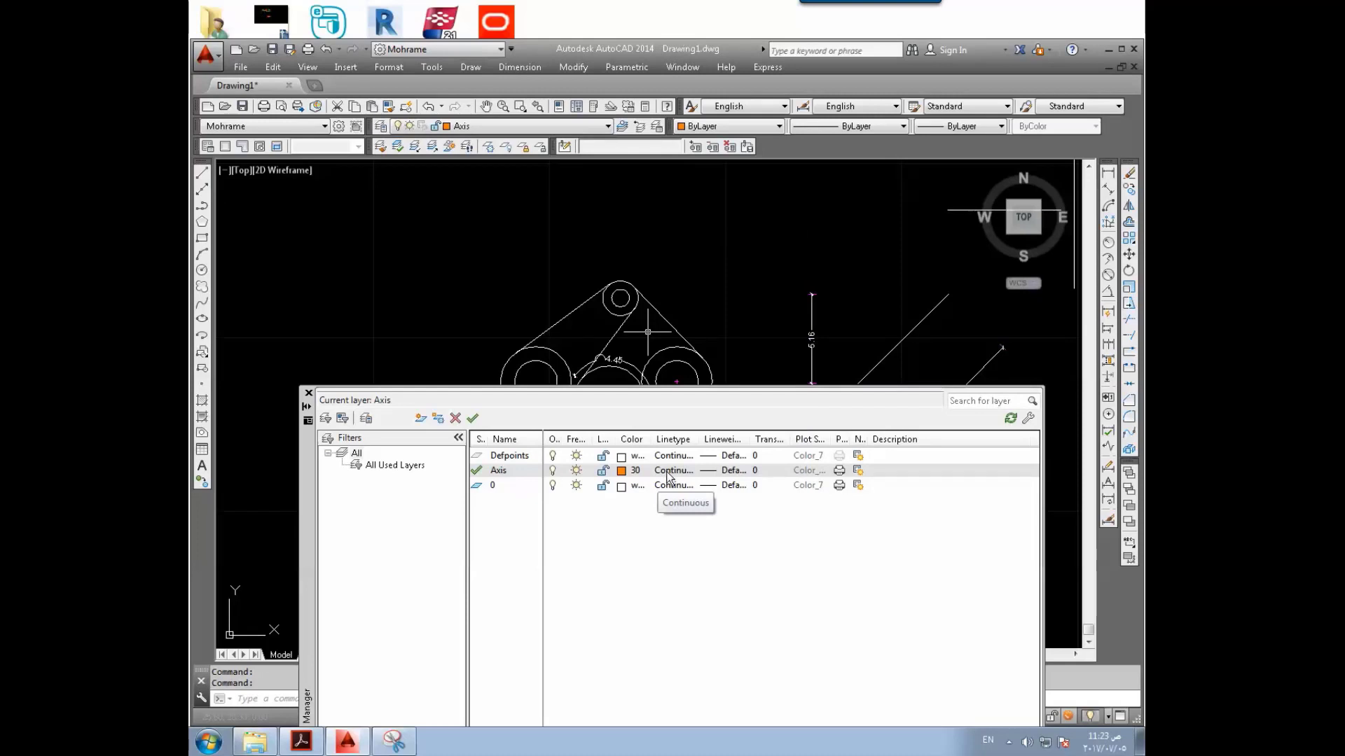
Step: Load the CENTER linetype from acadiso.lin and assign it to the Axis layer
{"action": "left_click", "coordinate": [668, 472]}
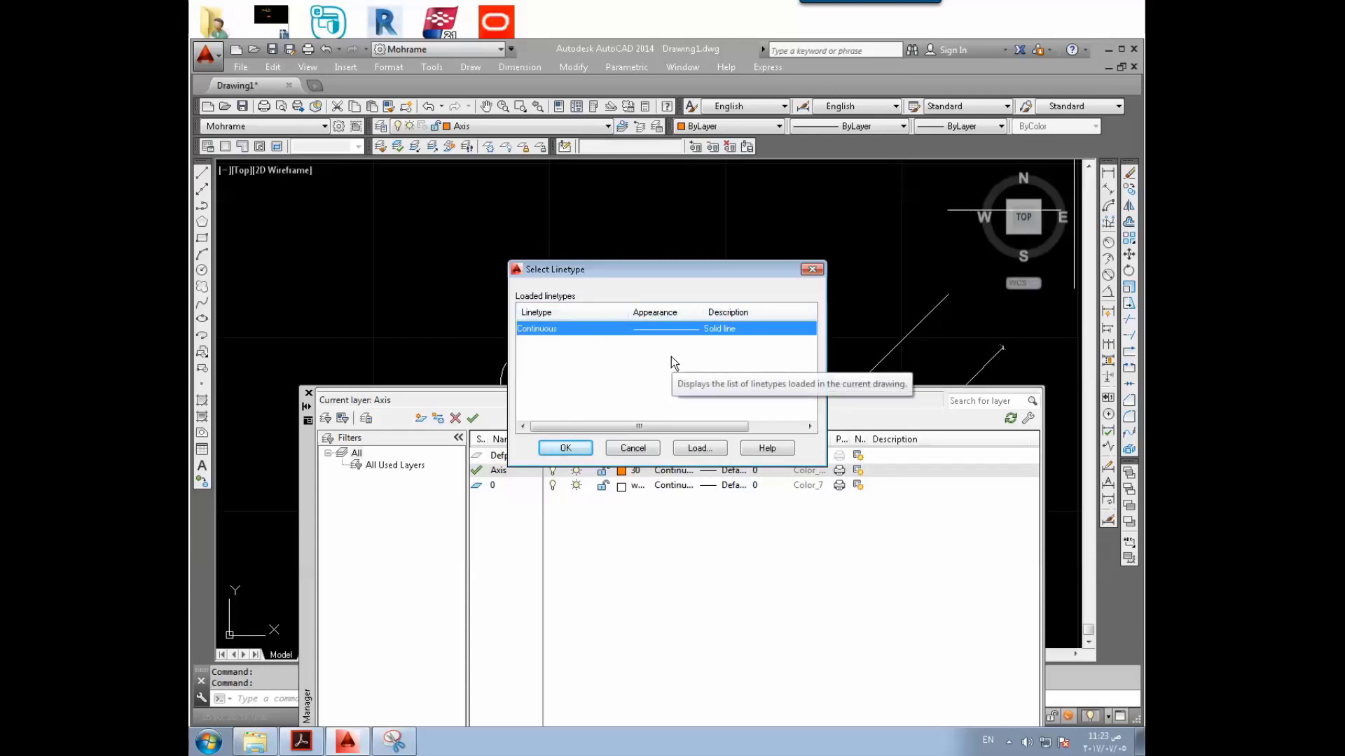
{"action": "left_click", "coordinate": [699, 449]}
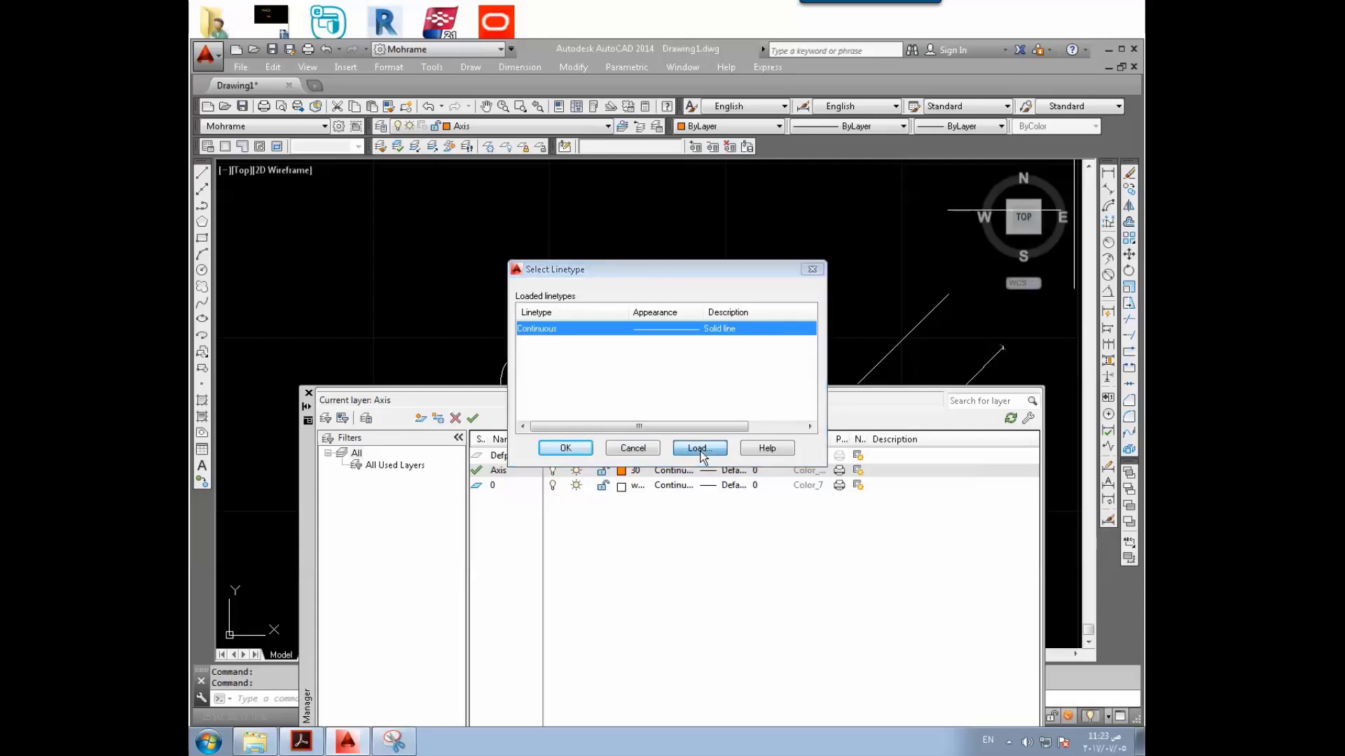
{"action": "left_click", "coordinate": [568, 383]}
{"action": "key", "text": "d"}
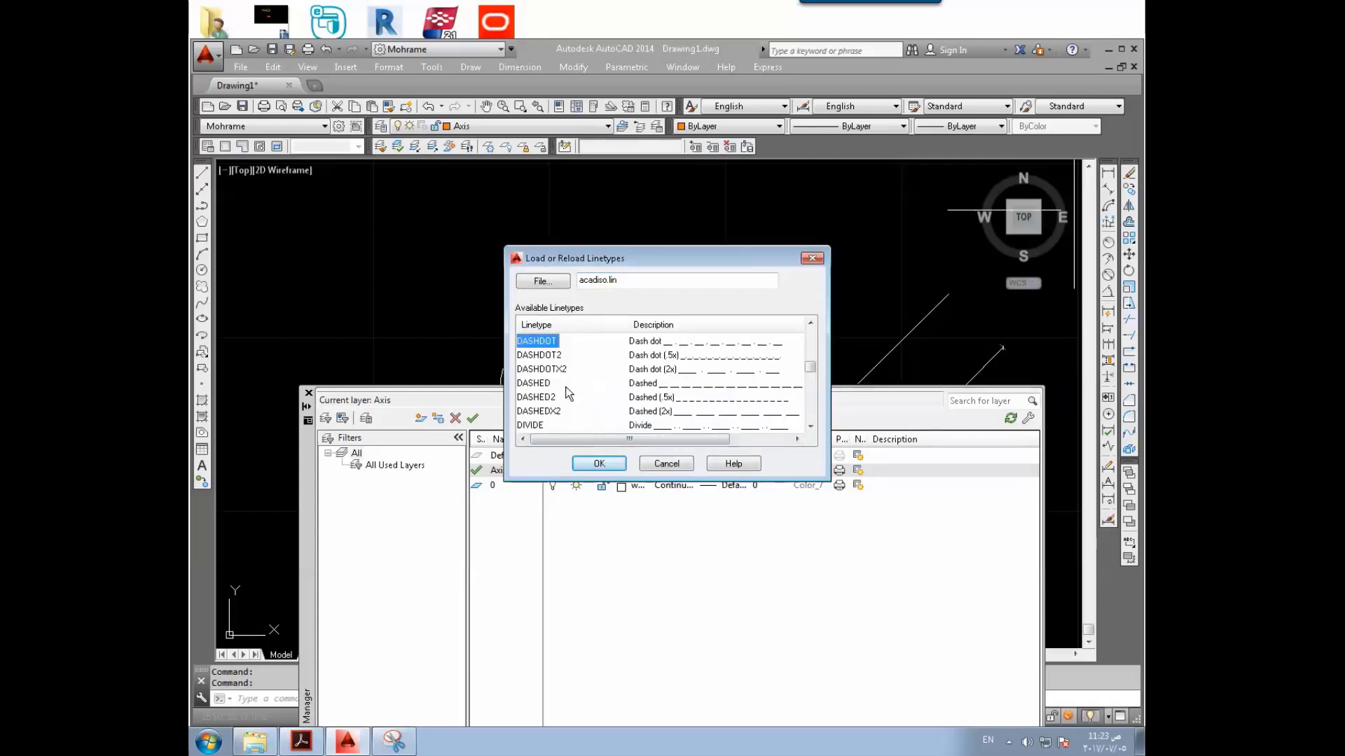
{"action": "key", "text": "i"}
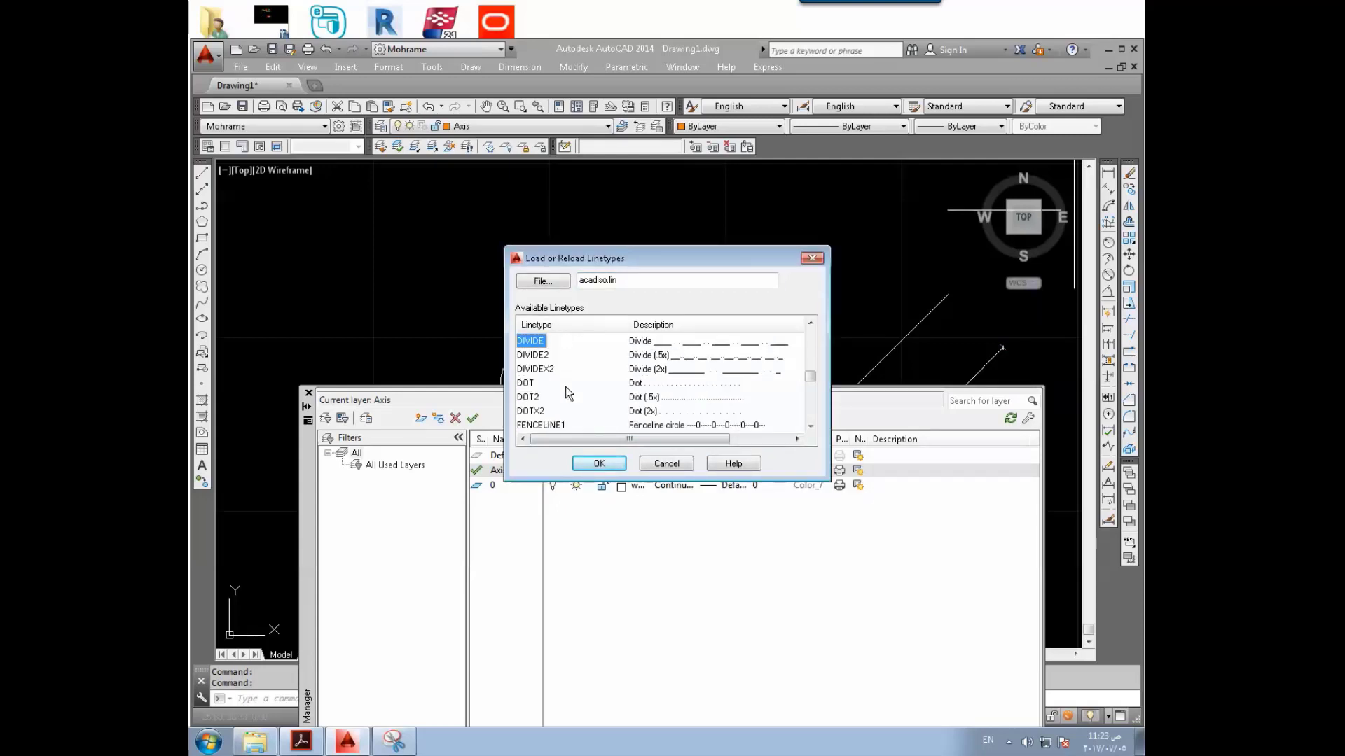
{"action": "key", "text": "c"}
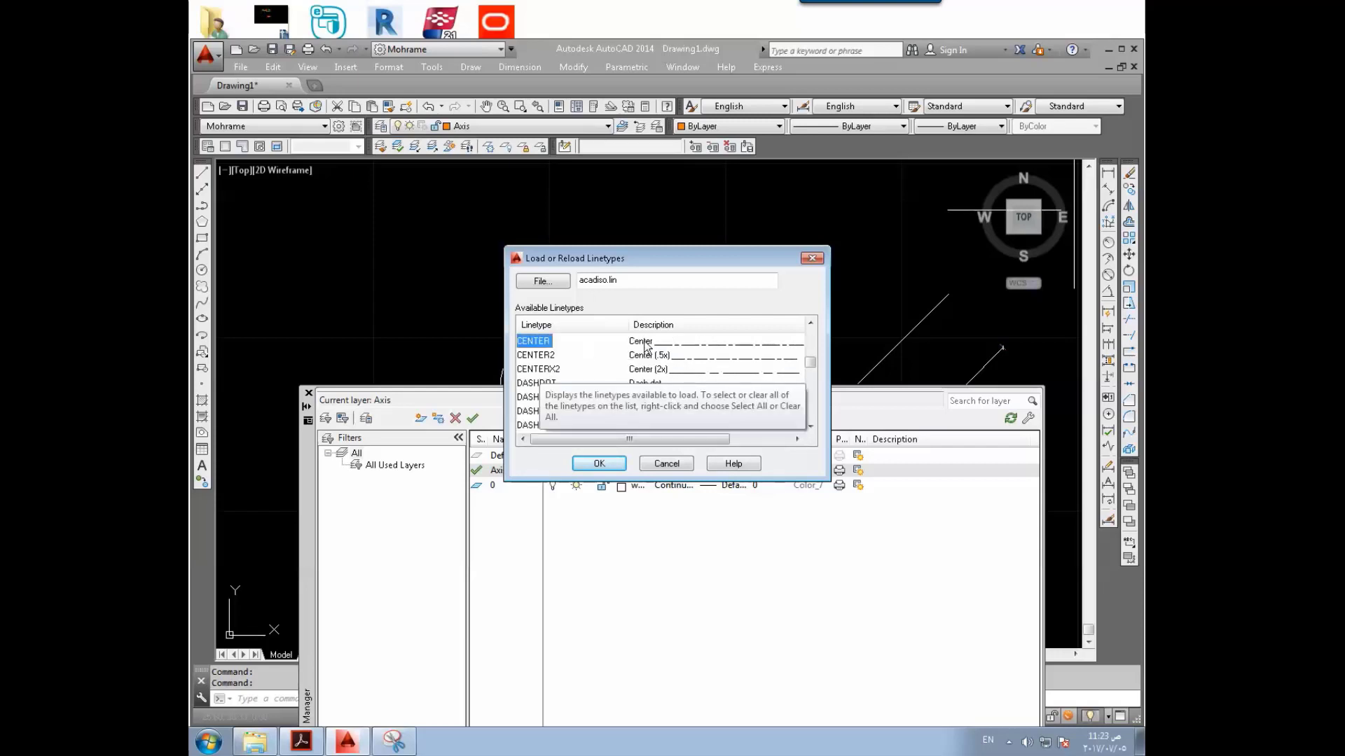
{"action": "left_click", "coordinate": [591, 464]}
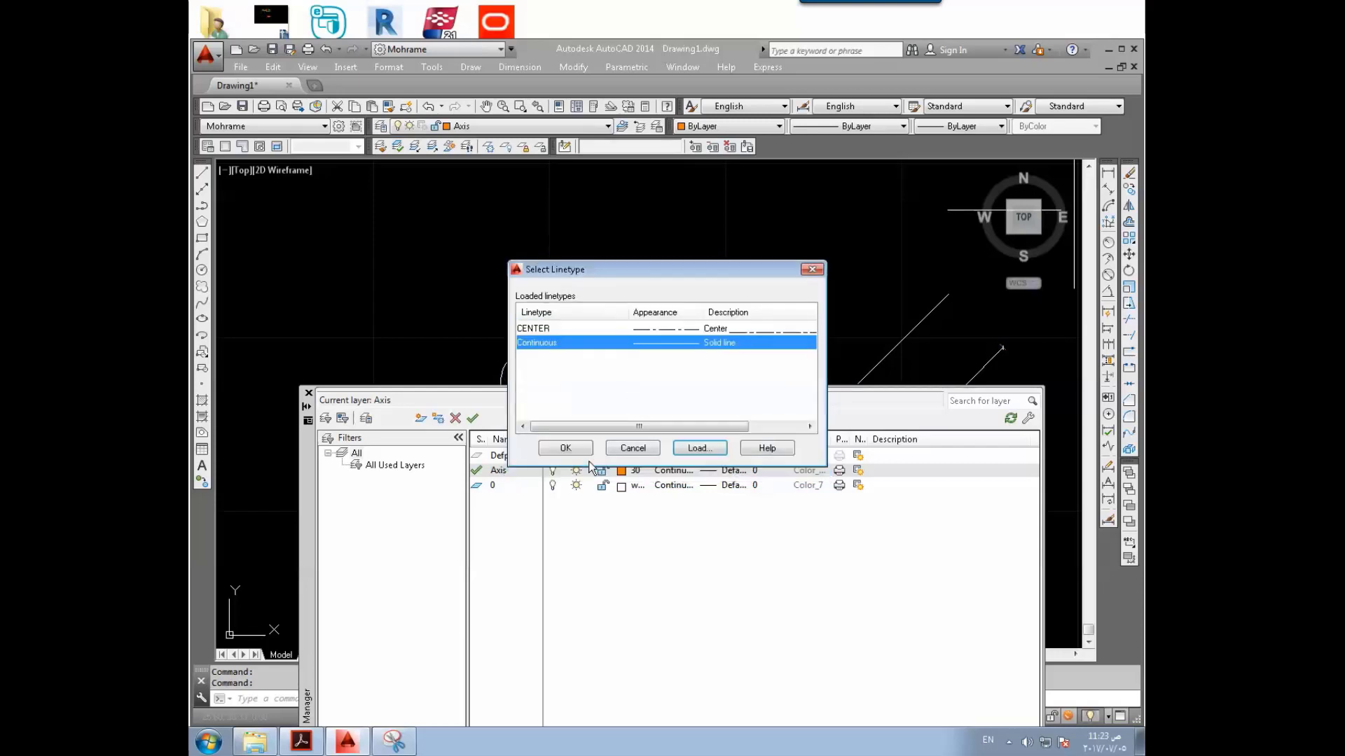
{"action": "left_click", "coordinate": [657, 329]}
{"action": "left_click", "coordinate": [564, 449]}
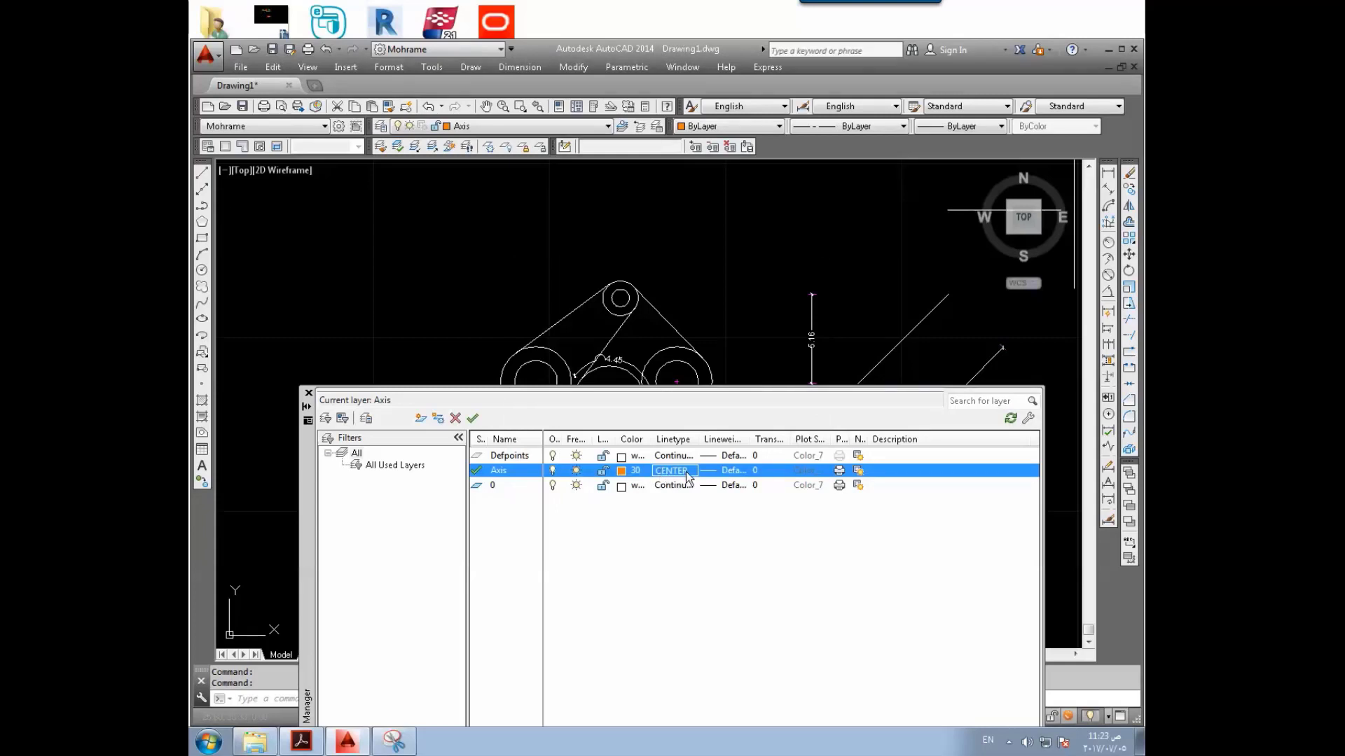
Step: Set the Axis layer's lineweight to 0.13 mm
{"action": "left_click", "coordinate": [725, 471]}
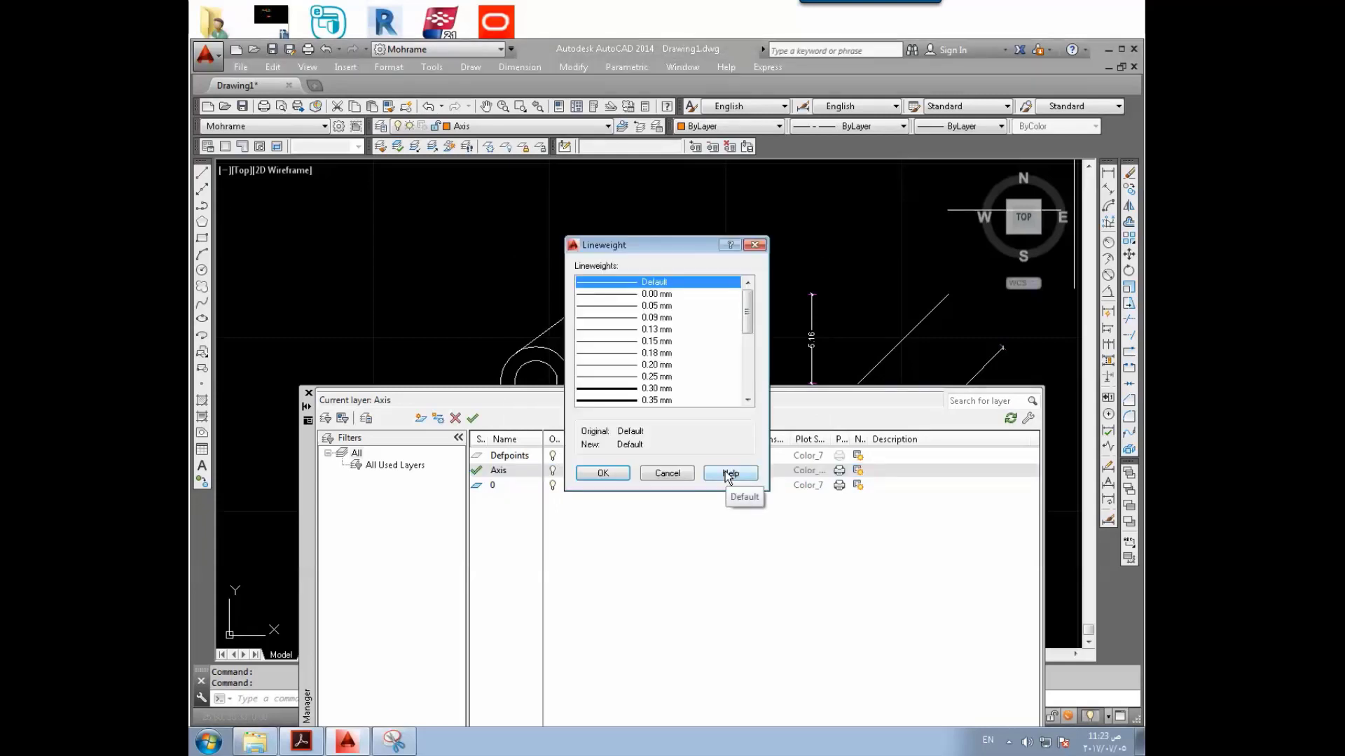
{"action": "left_click", "coordinate": [614, 329]}
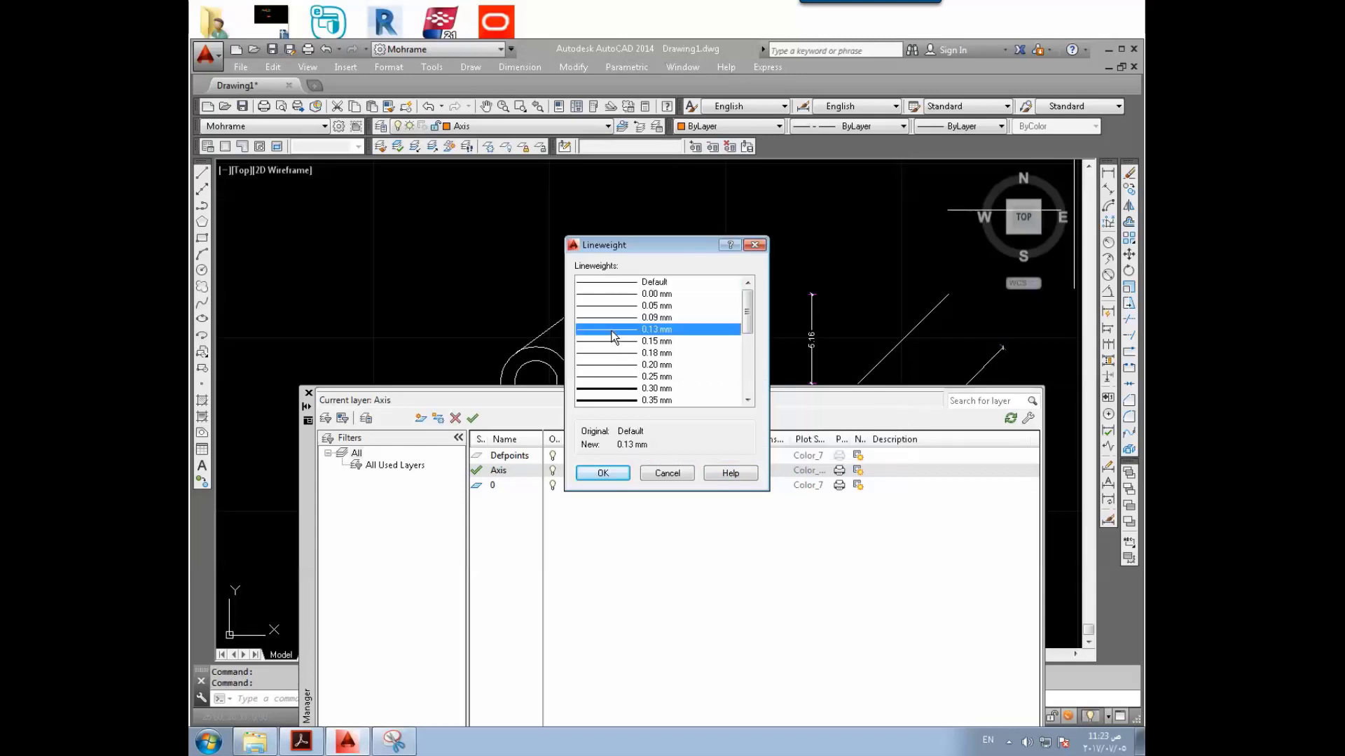
{"action": "left_click", "coordinate": [613, 474]}
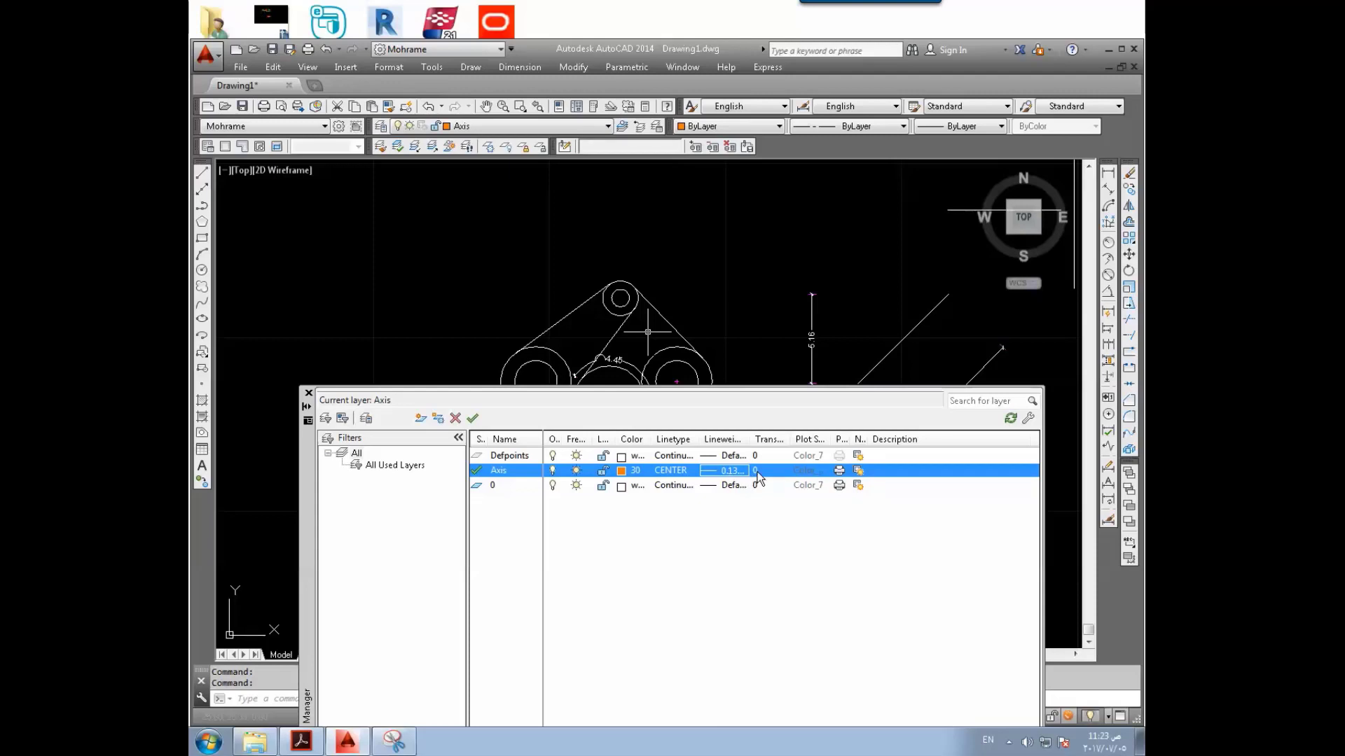
Step: Switch plotting of the Axis layer off and back on, and try to enable plotting for the Defpoints layer
{"action": "left_click", "coordinate": [838, 470]}
{"action": "left_click", "coordinate": [839, 470]}
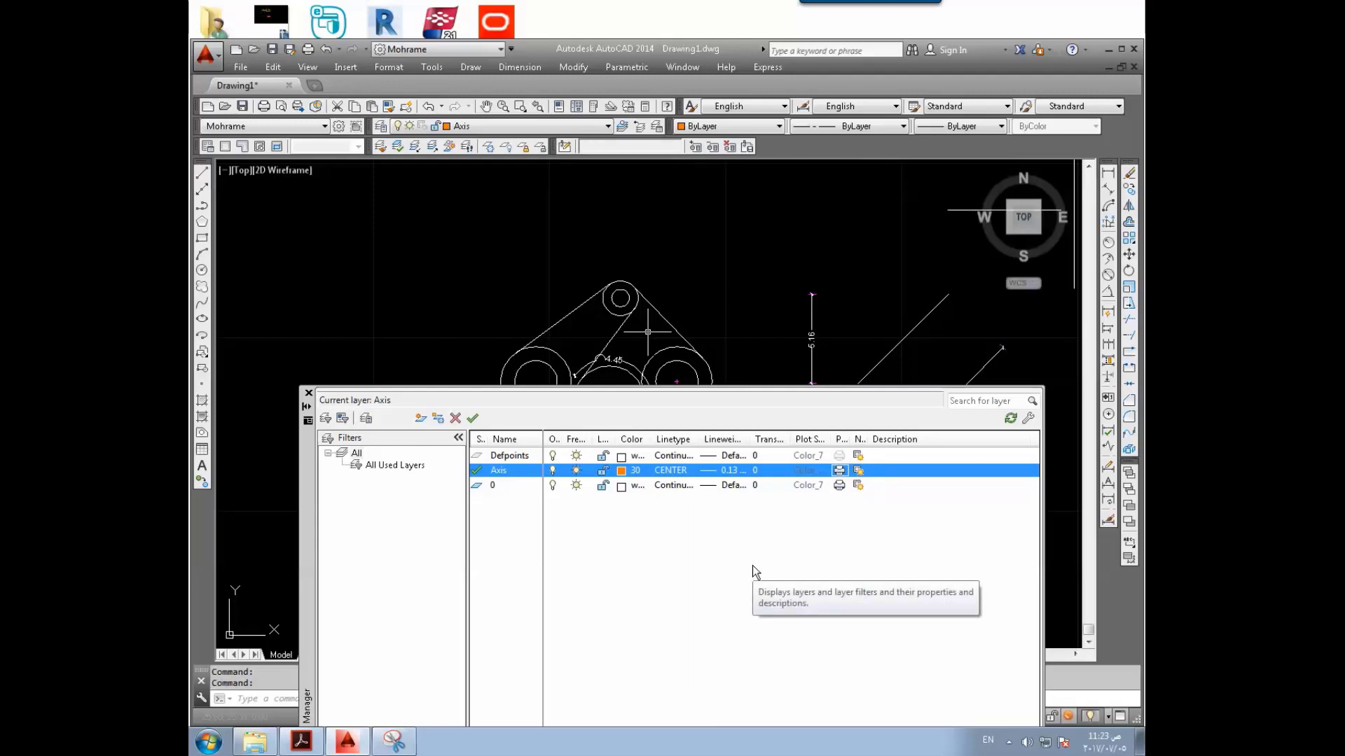
{"action": "left_click", "coordinate": [840, 456]}
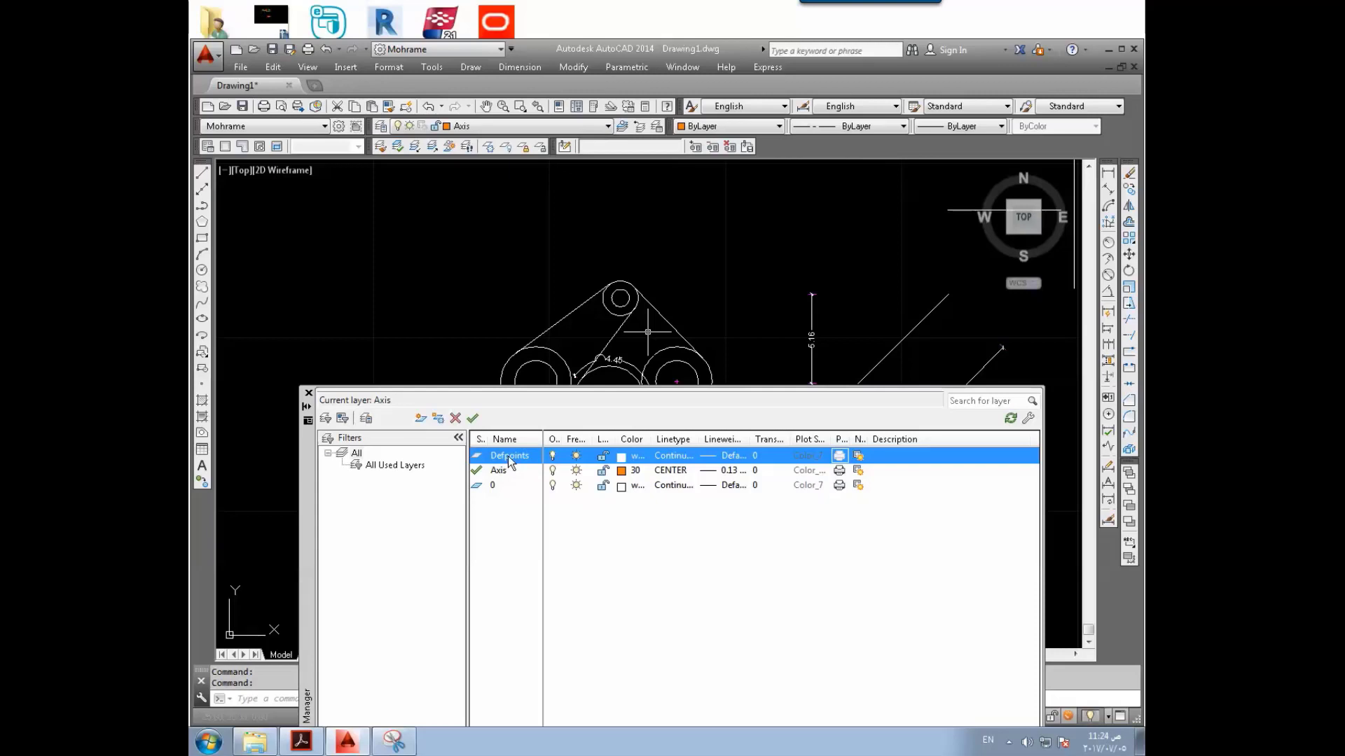
{"action": "left_click", "coordinate": [488, 489]}
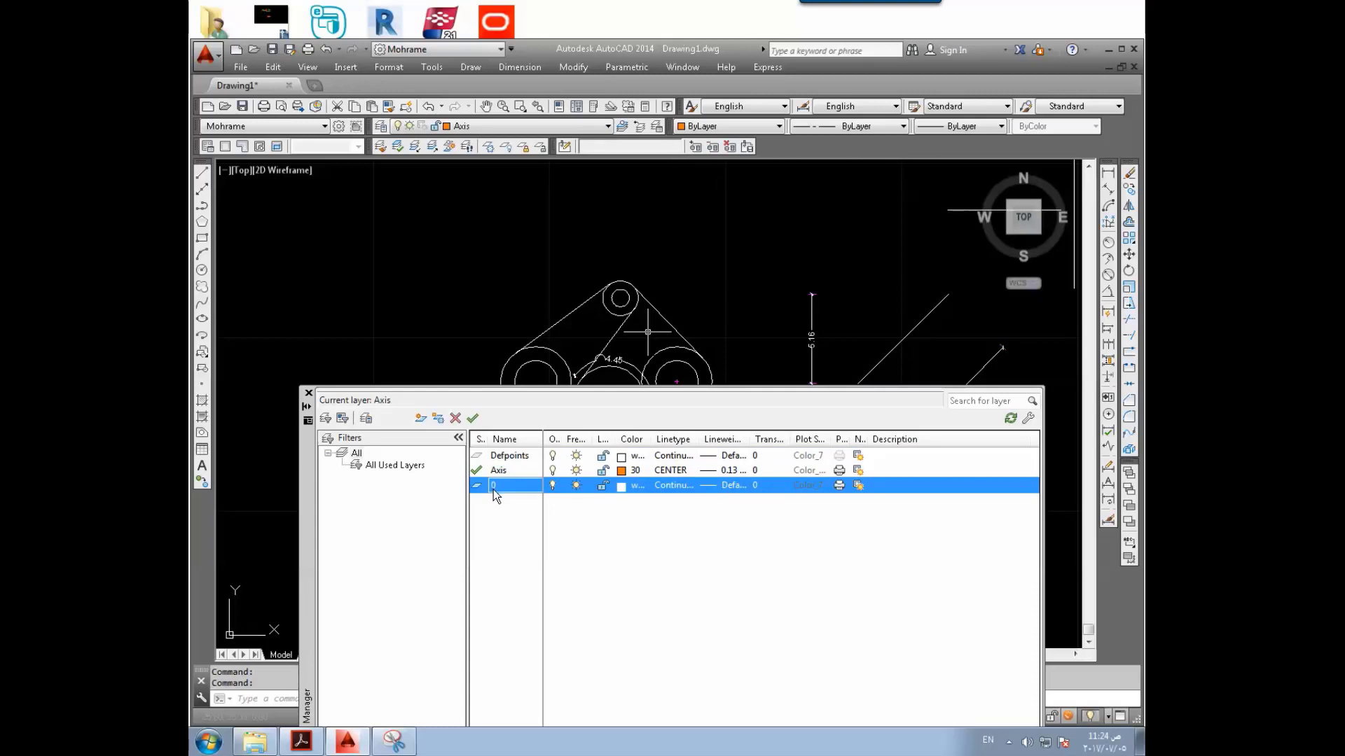
Step: Create a new layer based on Axis, name it Walls, and set its color to cyan
{"action": "left_click", "coordinate": [479, 465]}
{"action": "left_click", "coordinate": [421, 420]}
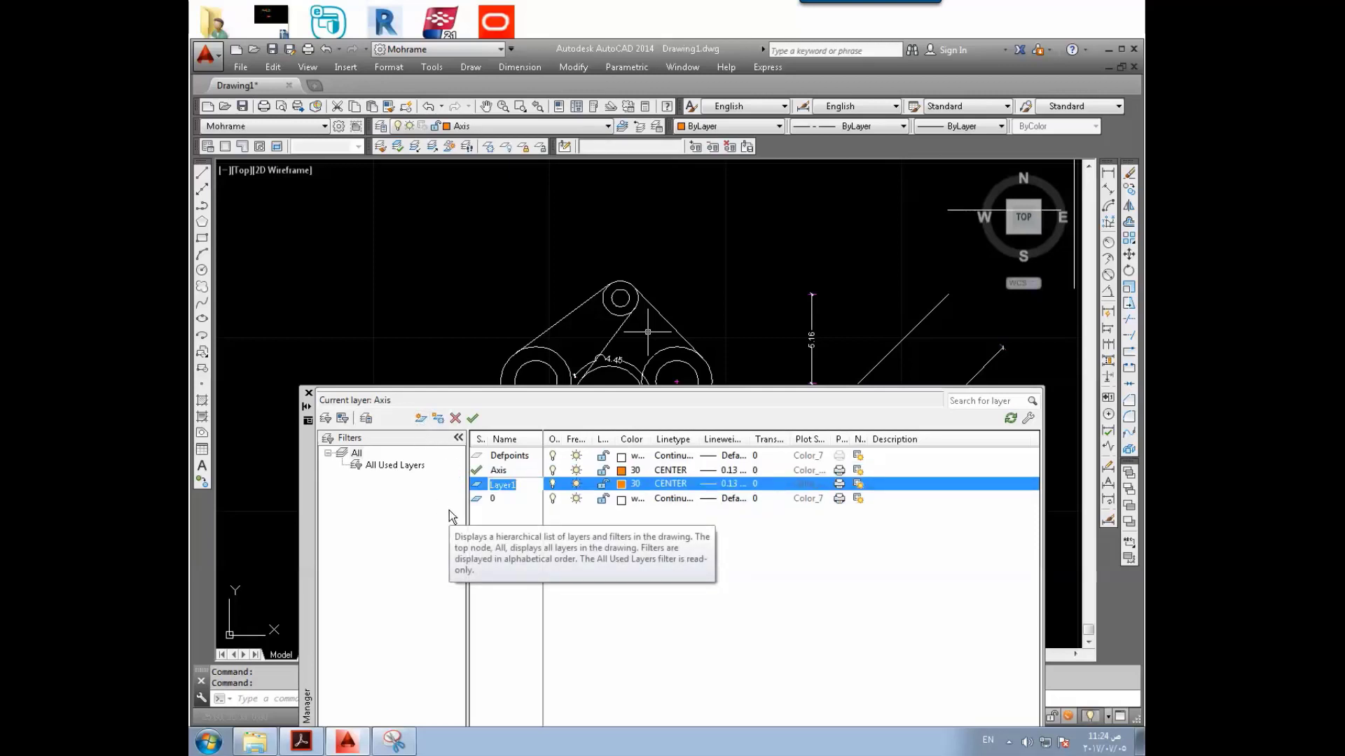
{"action": "type", "text": "Walls"}
{"action": "left_click", "coordinate": [624, 484]}
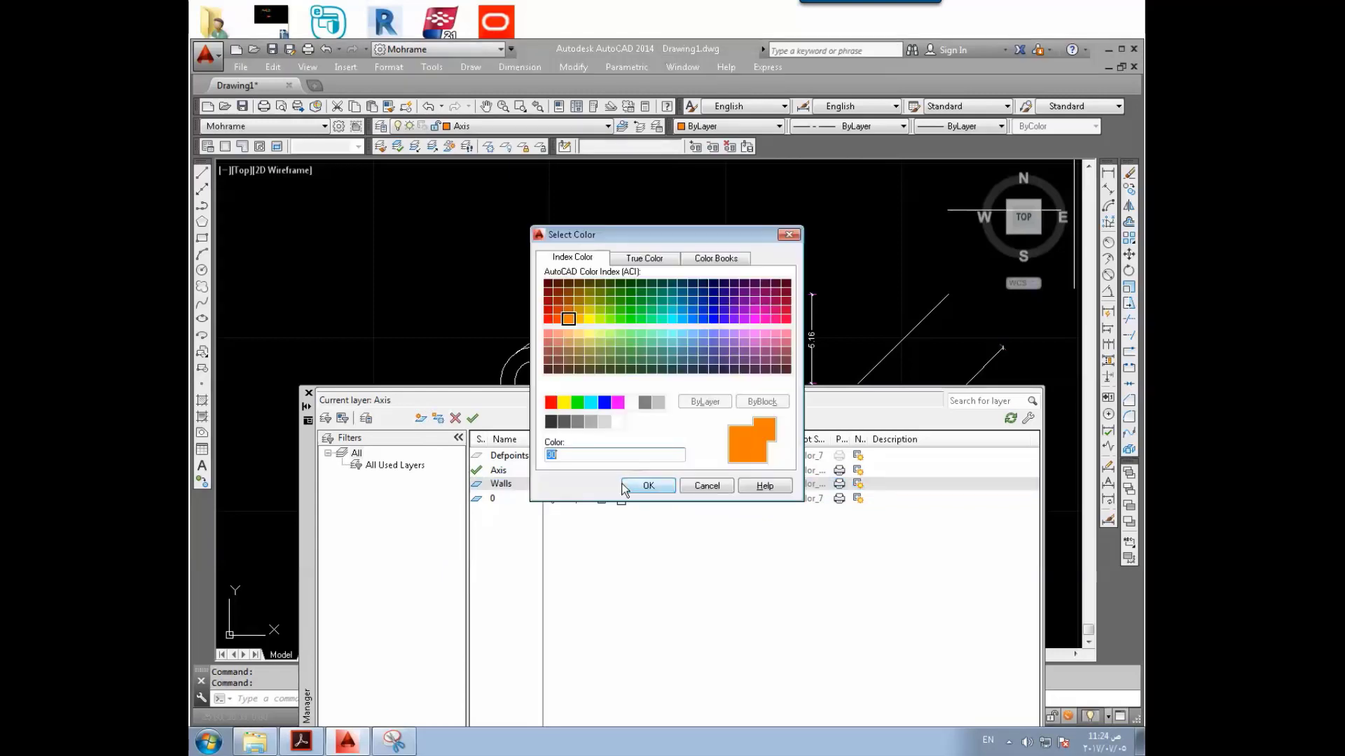
{"action": "left_click", "coordinate": [589, 405]}
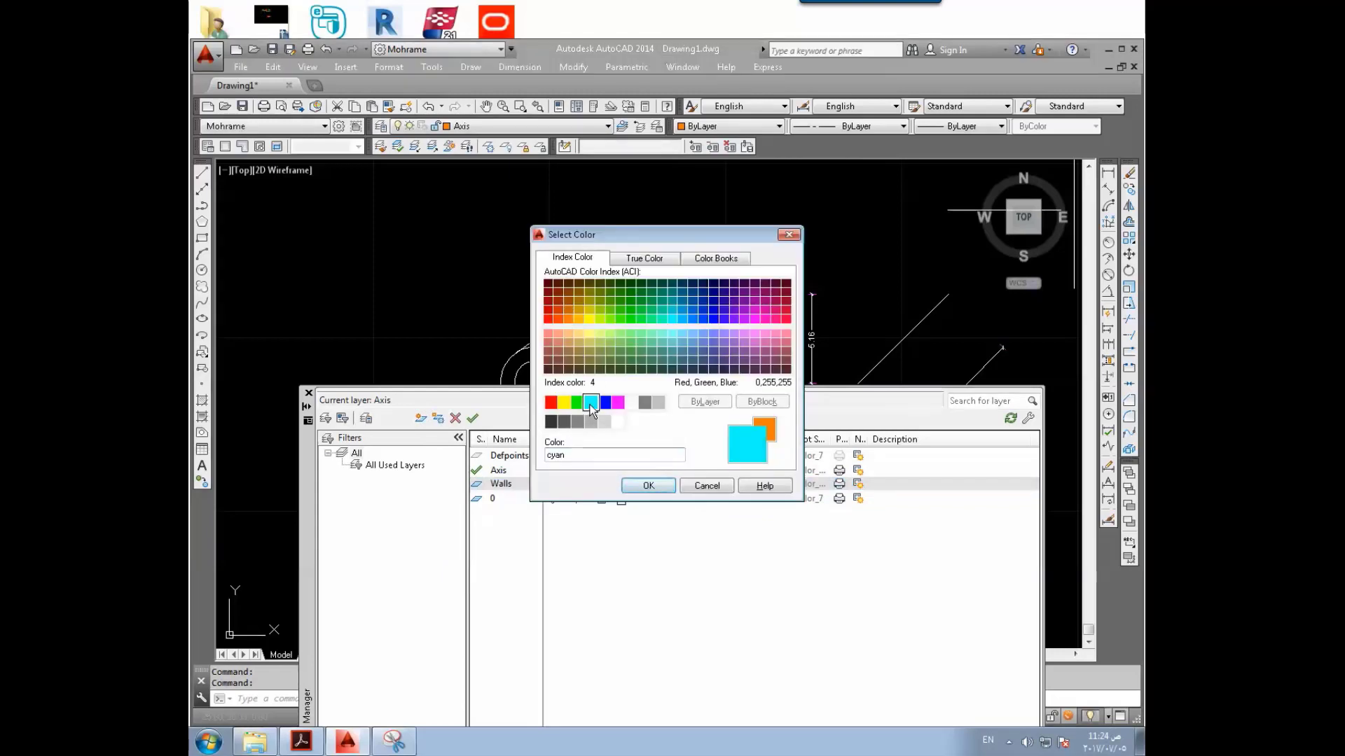
{"action": "left_click", "coordinate": [640, 485]}
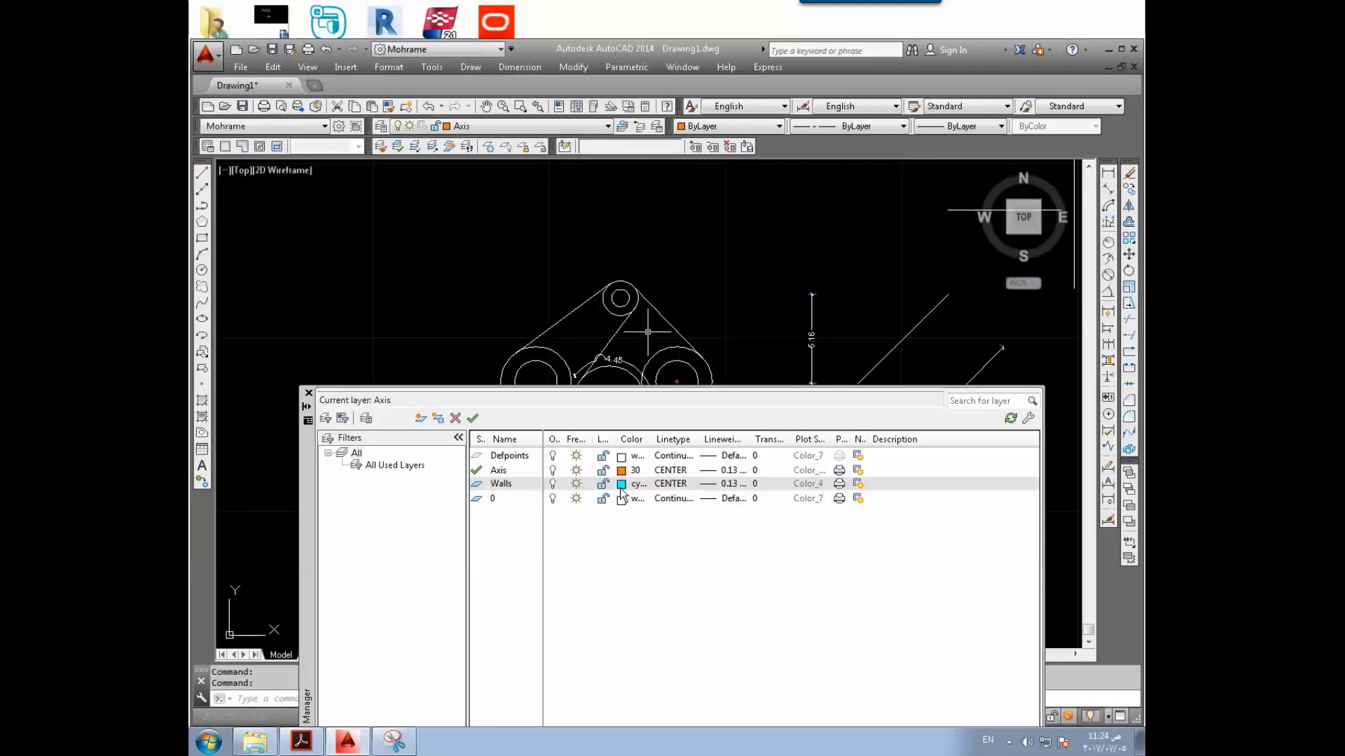
Step: Set the Walls layer's linetype to Continuous and its lineweight to 0.30 mm
{"action": "left_click", "coordinate": [678, 490]}
{"action": "left_click", "coordinate": [573, 342]}
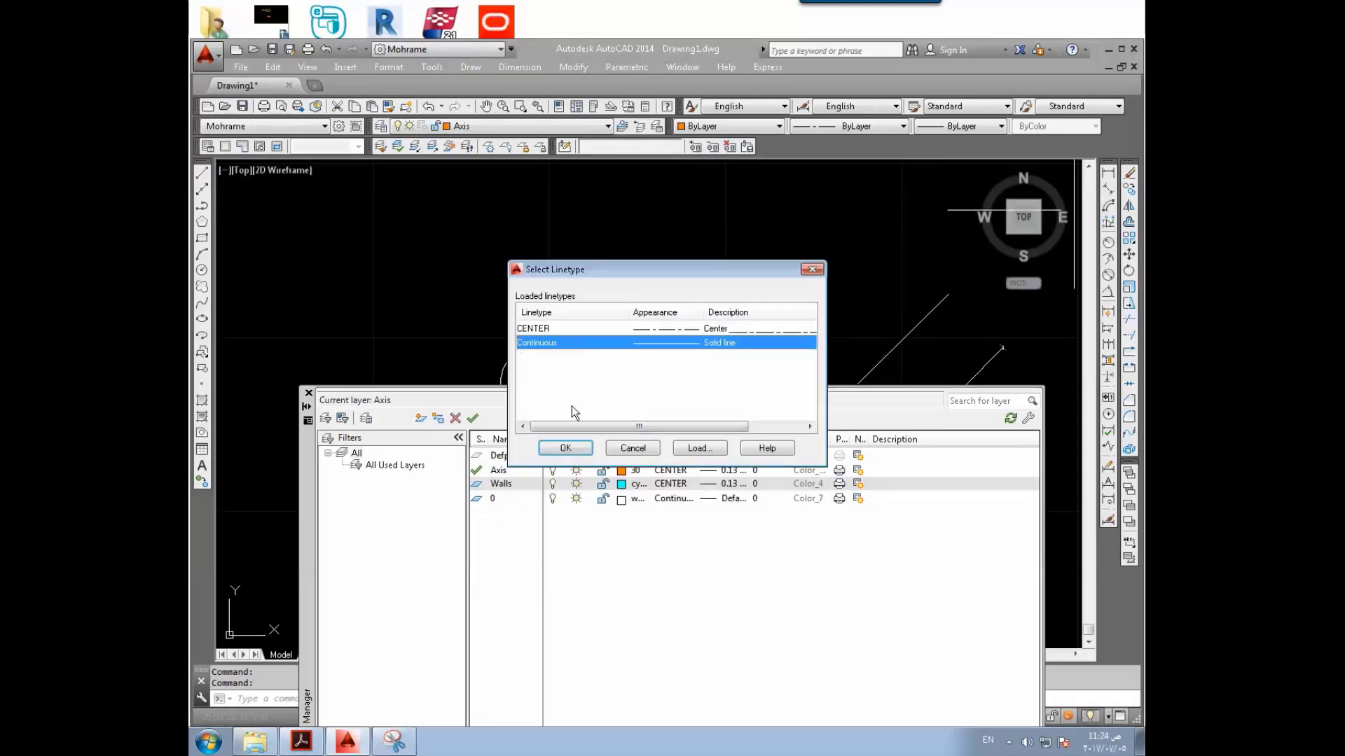
{"action": "left_click", "coordinate": [584, 450]}
{"action": "left_click", "coordinate": [728, 484]}
{"action": "left_click", "coordinate": [616, 388]}
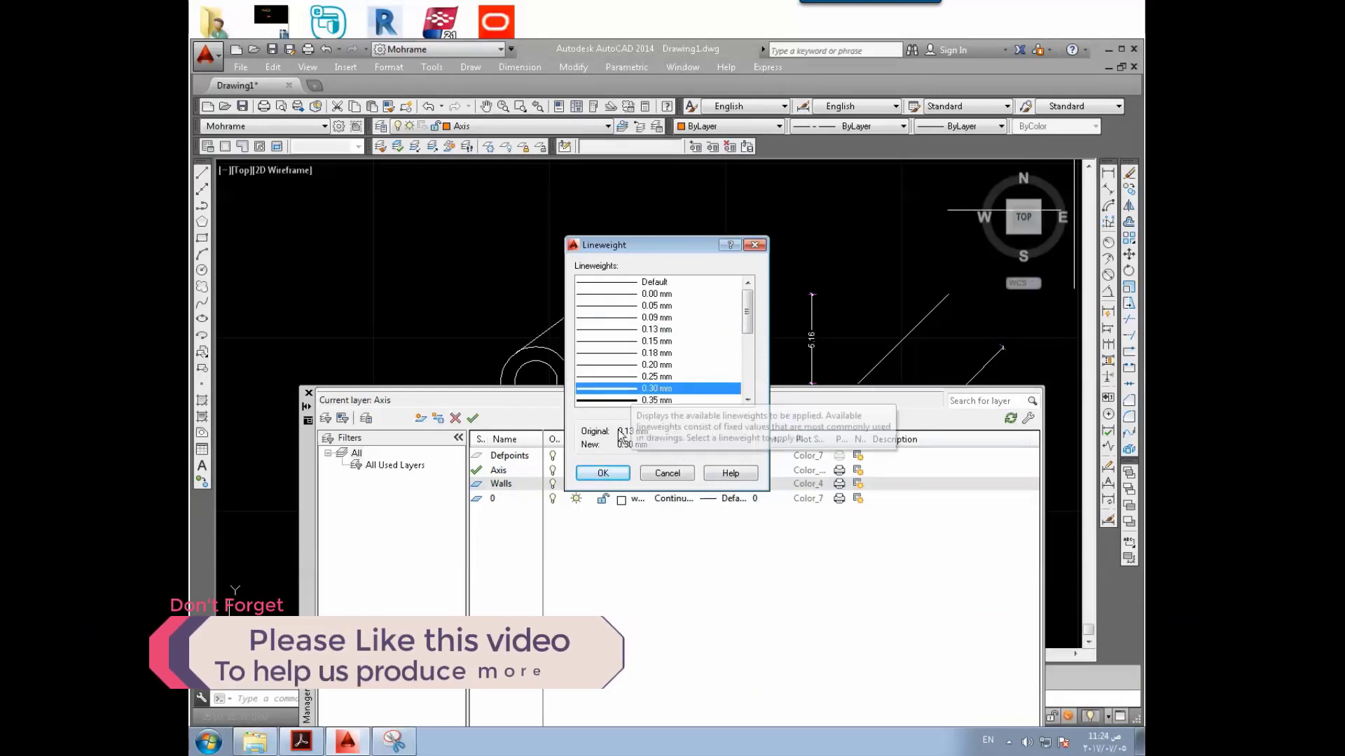
{"action": "left_click", "coordinate": [603, 473]}
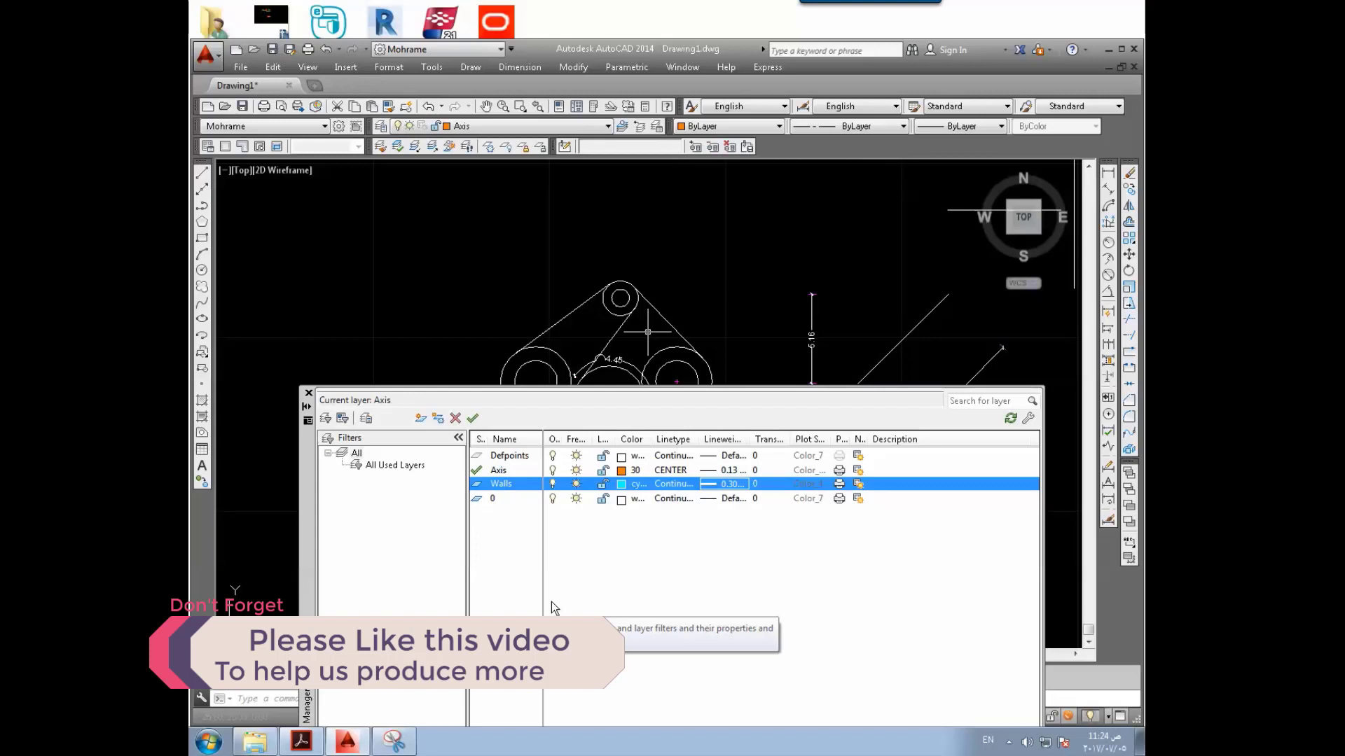
Step: Select the Axis layer in the layer list and close the layer manager
{"action": "left_click", "coordinate": [478, 471]}
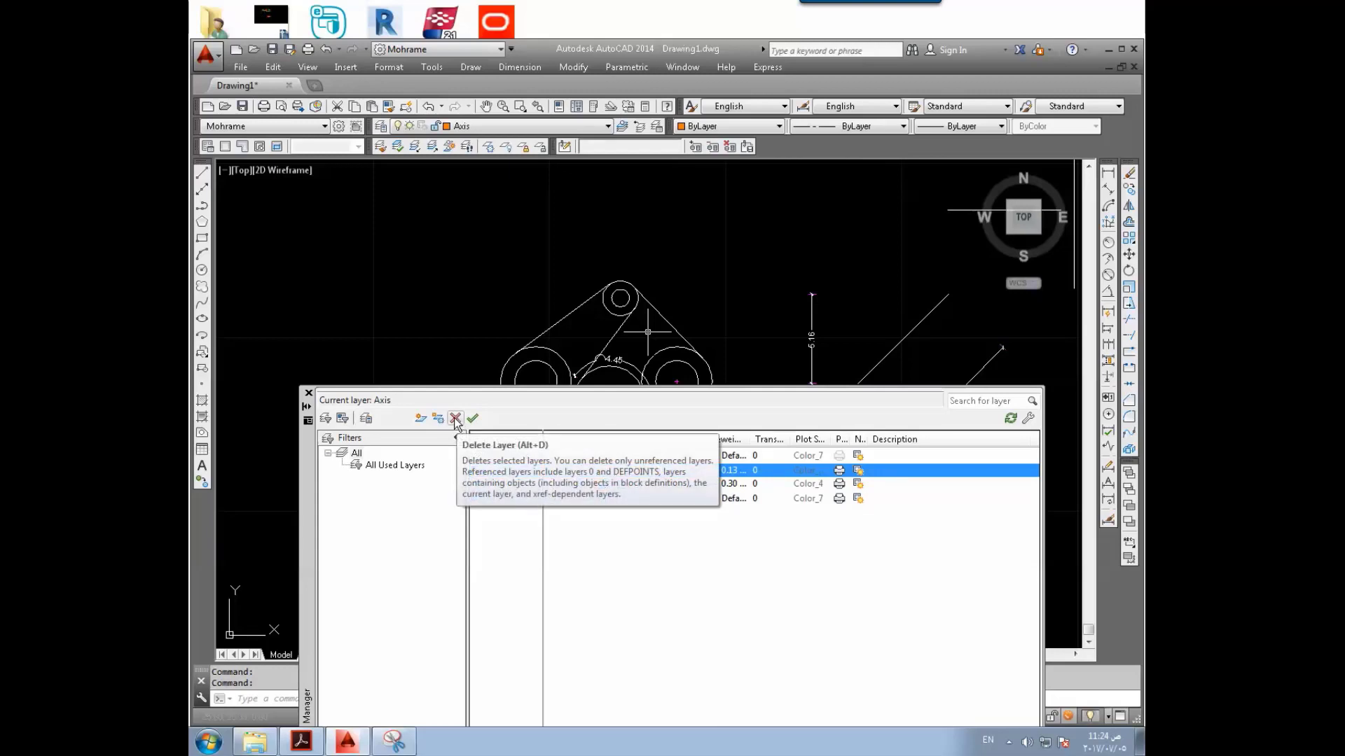
{"action": "left_click", "coordinate": [309, 394]}
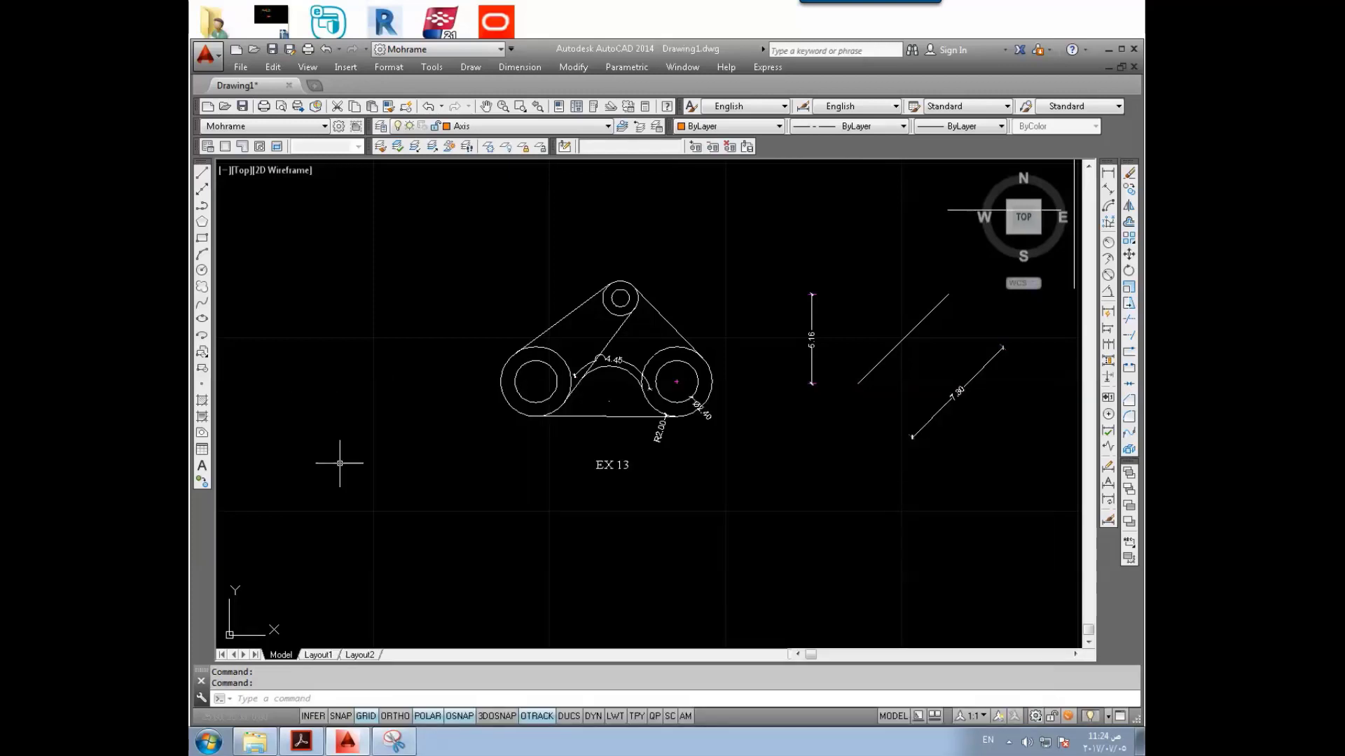
{"action": "scroll", "coordinate": [342, 459], "scroll_direction": "down", "scroll_amount": 4}
{"action": "middle_click_drag", "start_coordinate": [354, 465], "coordinate": [380, 478]}
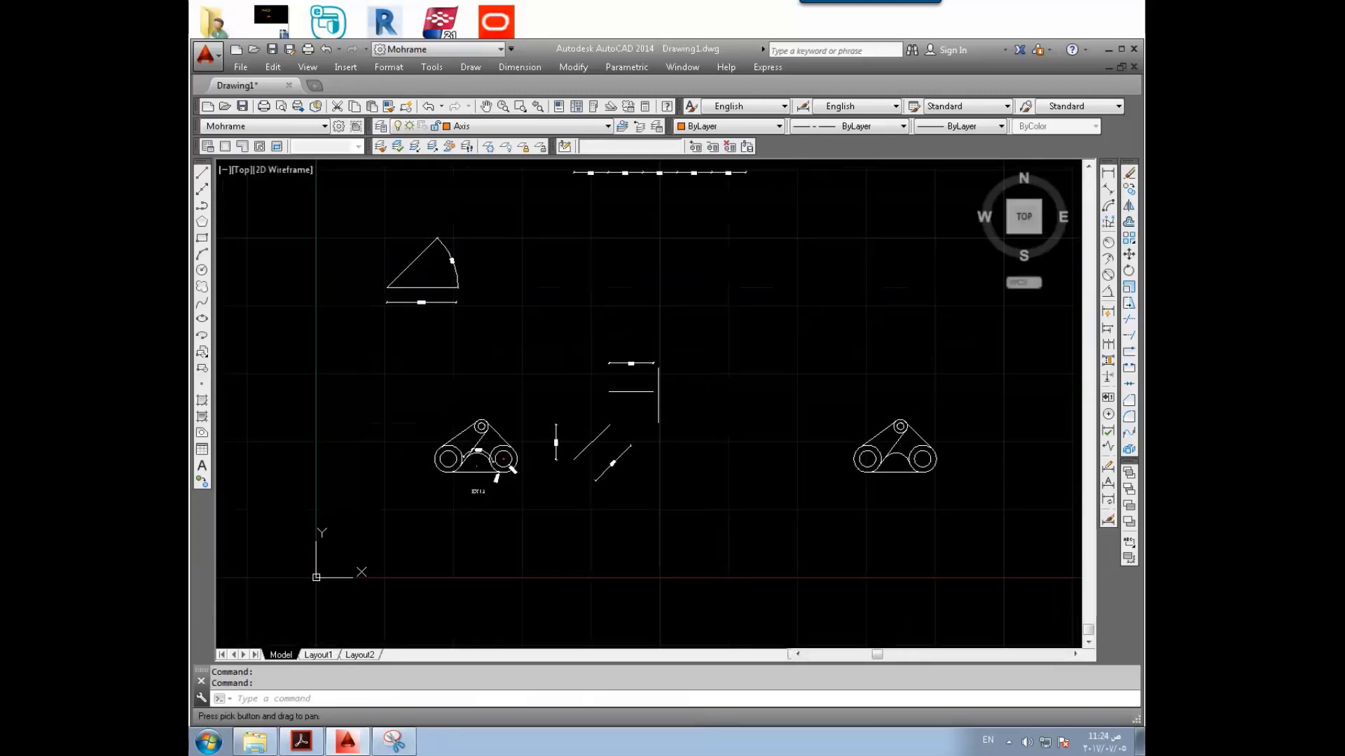
Step: Make Axis the current layer and draw a vertical line in the empty area below the grid
{"action": "left_click", "coordinate": [465, 129]}
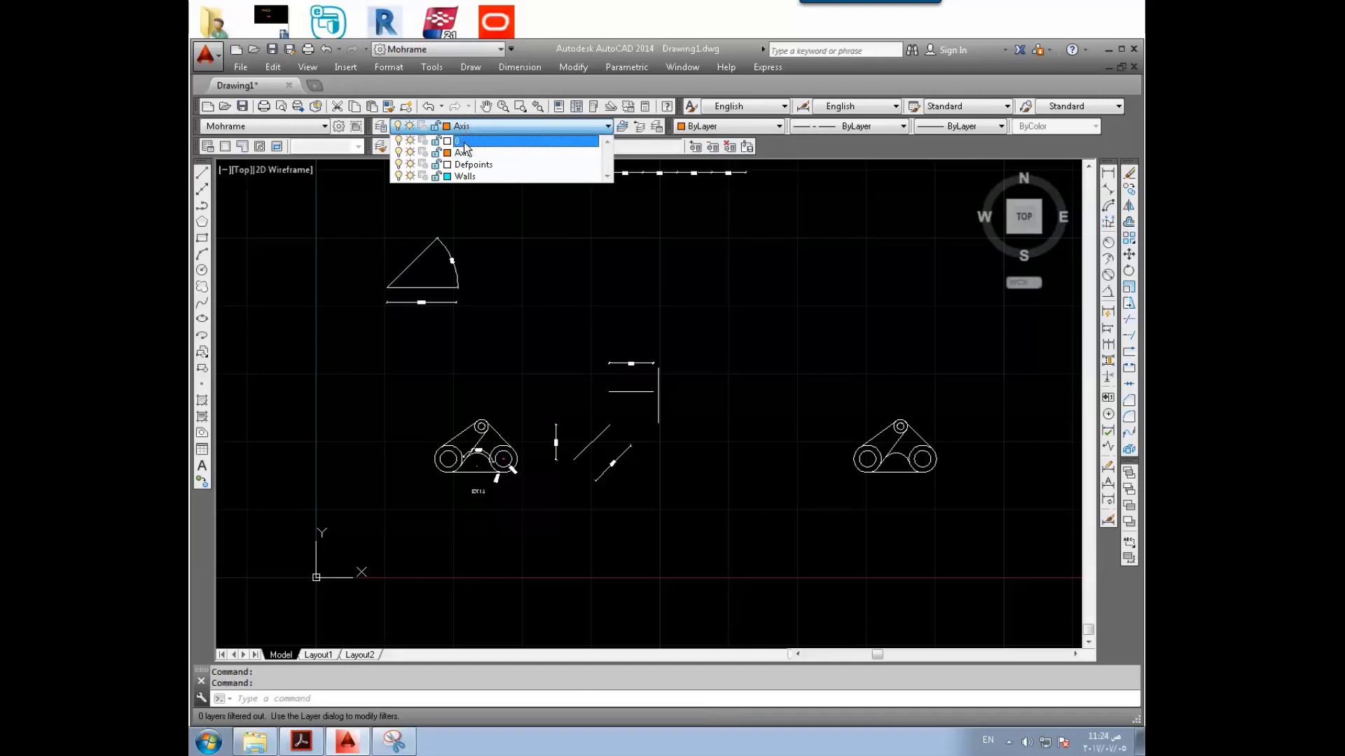
{"action": "left_click", "coordinate": [465, 154]}
{"action": "scroll", "coordinate": [456, 440], "scroll_direction": "up", "scroll_amount": 3}
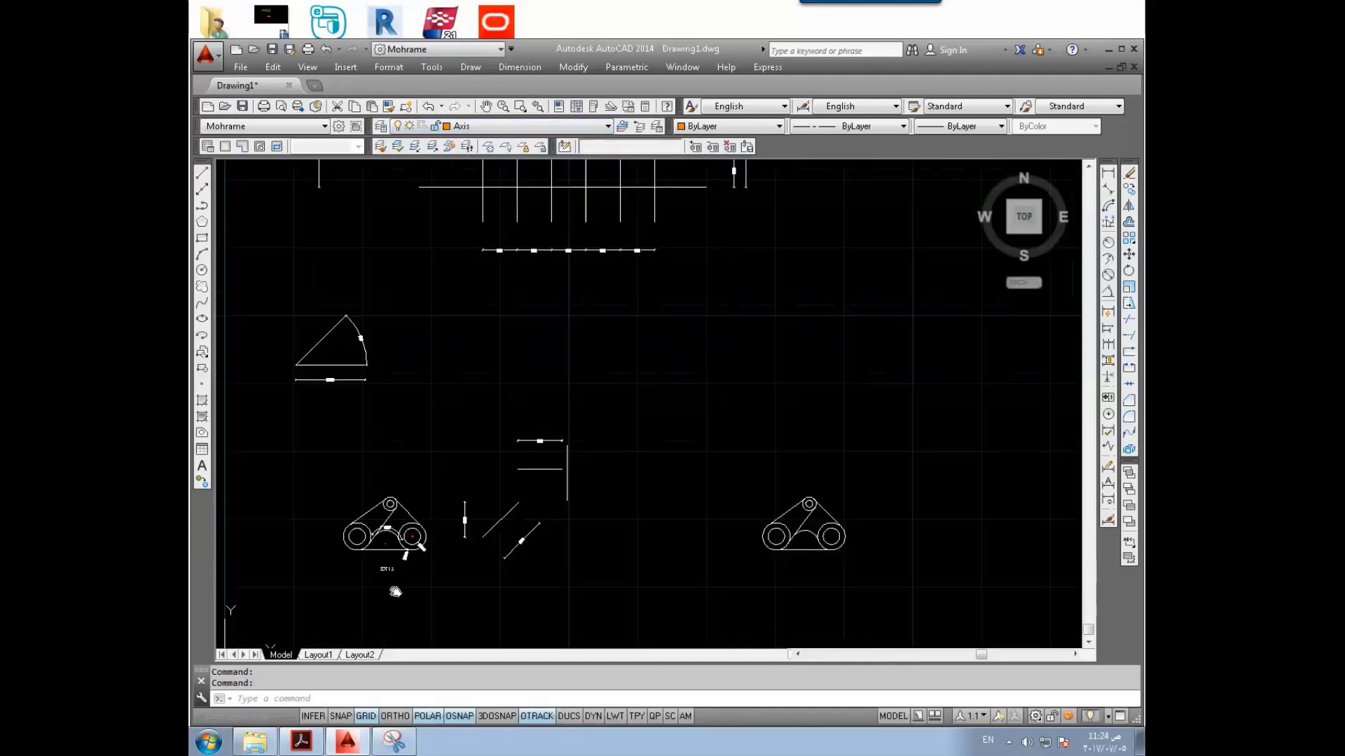
{"action": "type", "text": "L"}
{"action": "key", "text": "Return"}
{"action": "left_click", "coordinate": [456, 440]}
{"action": "left_click", "coordinate": [455, 273]}
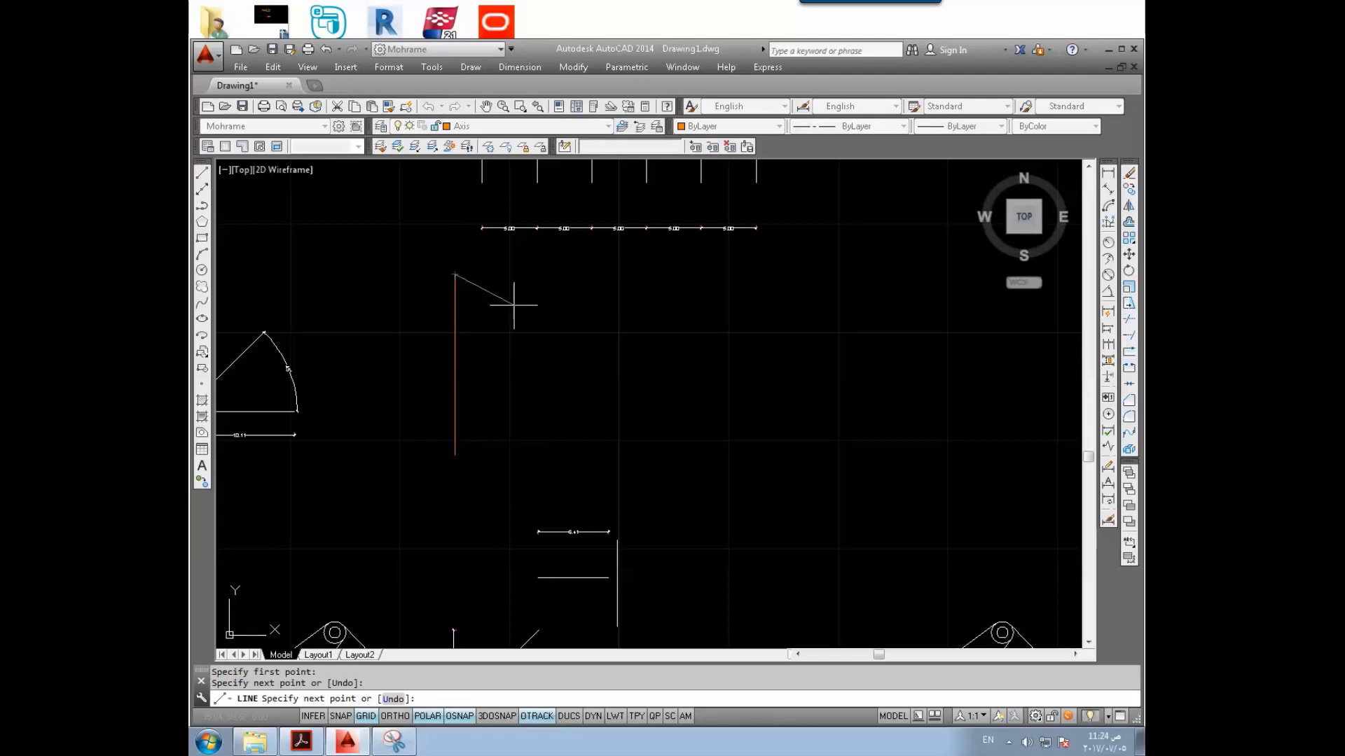
{"action": "key", "text": "Escape"}
Step: Draw a longer vertical line on the Axis layer to the right of the grid
{"action": "scroll", "coordinate": [450, 360], "scroll_direction": "up", "scroll_amount": 5}
{"action": "middle_click_drag", "start_coordinate": [450, 375], "coordinate": [469, 376]}
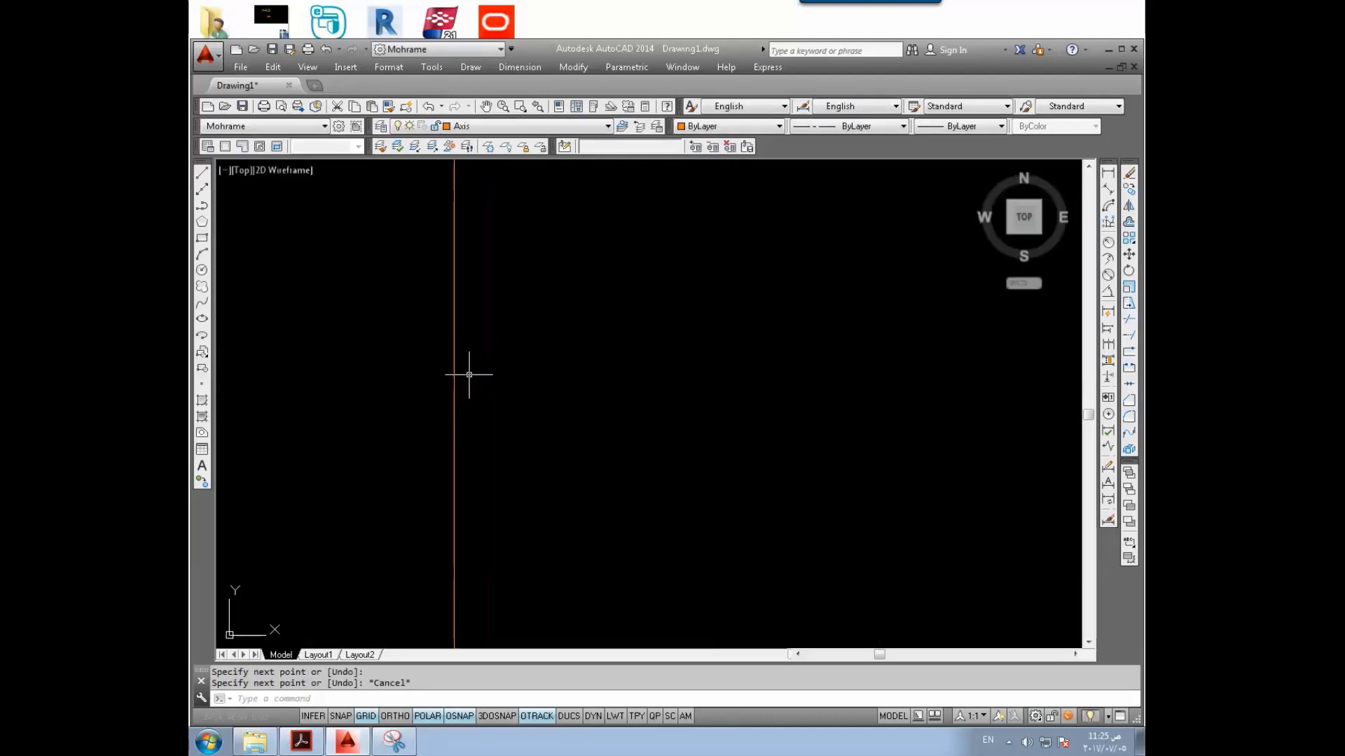
{"action": "scroll", "coordinate": [460, 454], "scroll_direction": "down", "scroll_amount": 5}
{"action": "scroll", "coordinate": [460, 454], "scroll_direction": "down", "scroll_amount": 4}
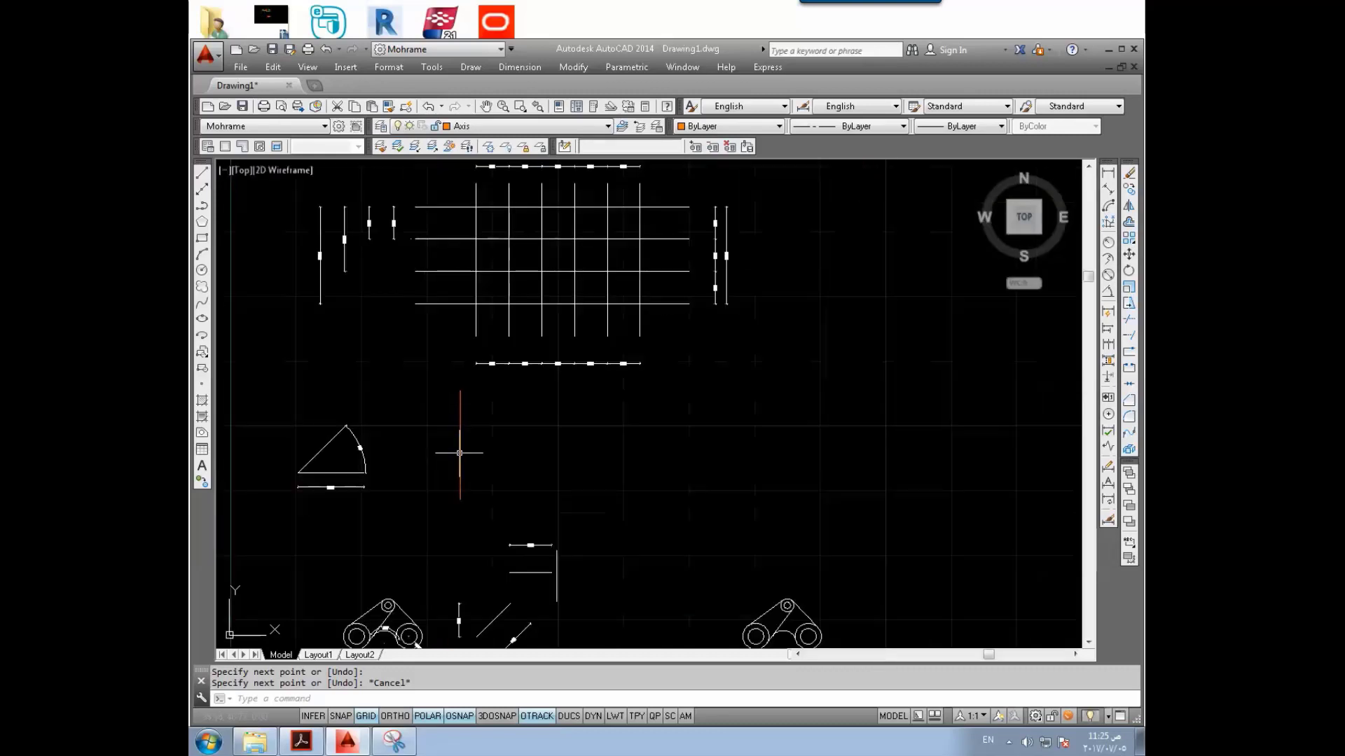
{"action": "type", "text": "l"}
{"action": "key", "text": "Return"}
{"action": "left_click", "coordinate": [667, 497]}
{"action": "left_click", "coordinate": [667, 225]}
{"action": "key", "text": "Escape"}
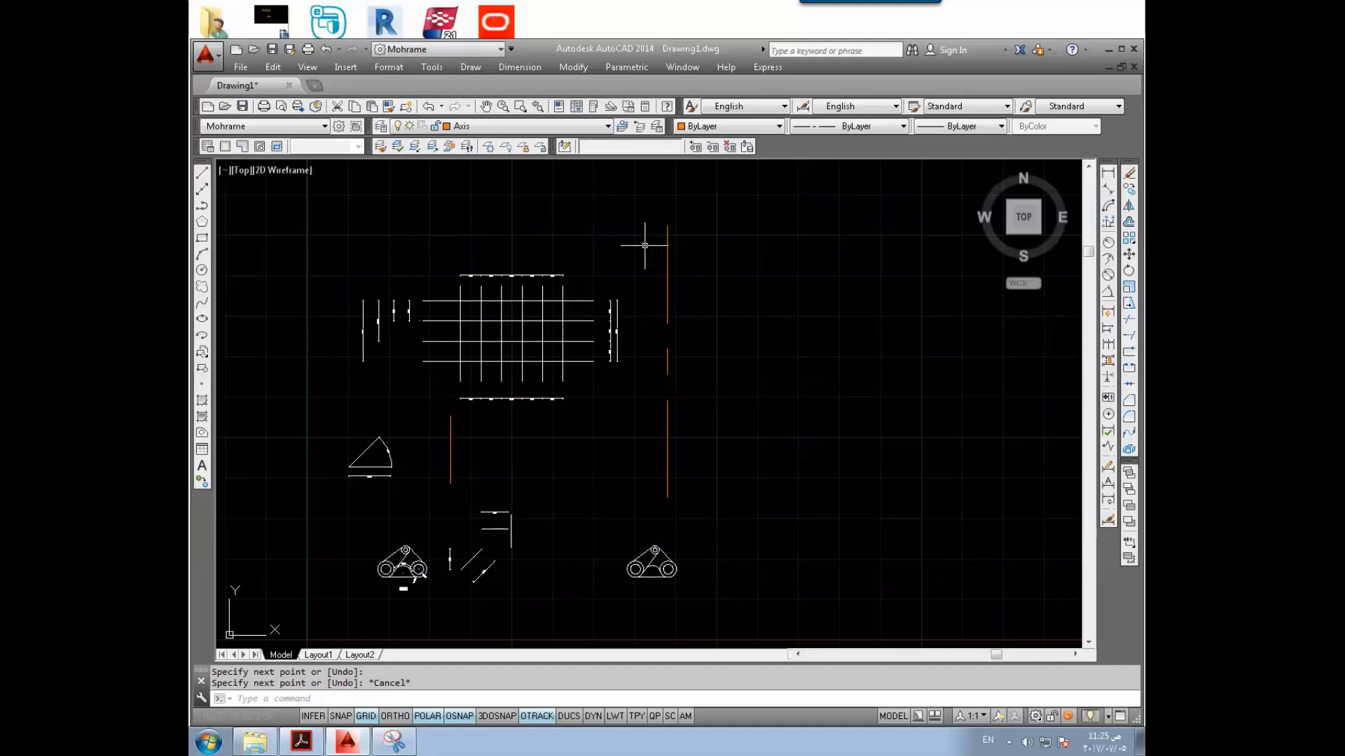
Step: Make Walls the current layer and draw a vertical line just right of the long axis line
{"action": "left_click", "coordinate": [531, 125]}
{"action": "left_click", "coordinate": [494, 180]}
{"action": "type", "text": "l"}
{"action": "key", "text": "Return"}
{"action": "left_click", "coordinate": [721, 495]}
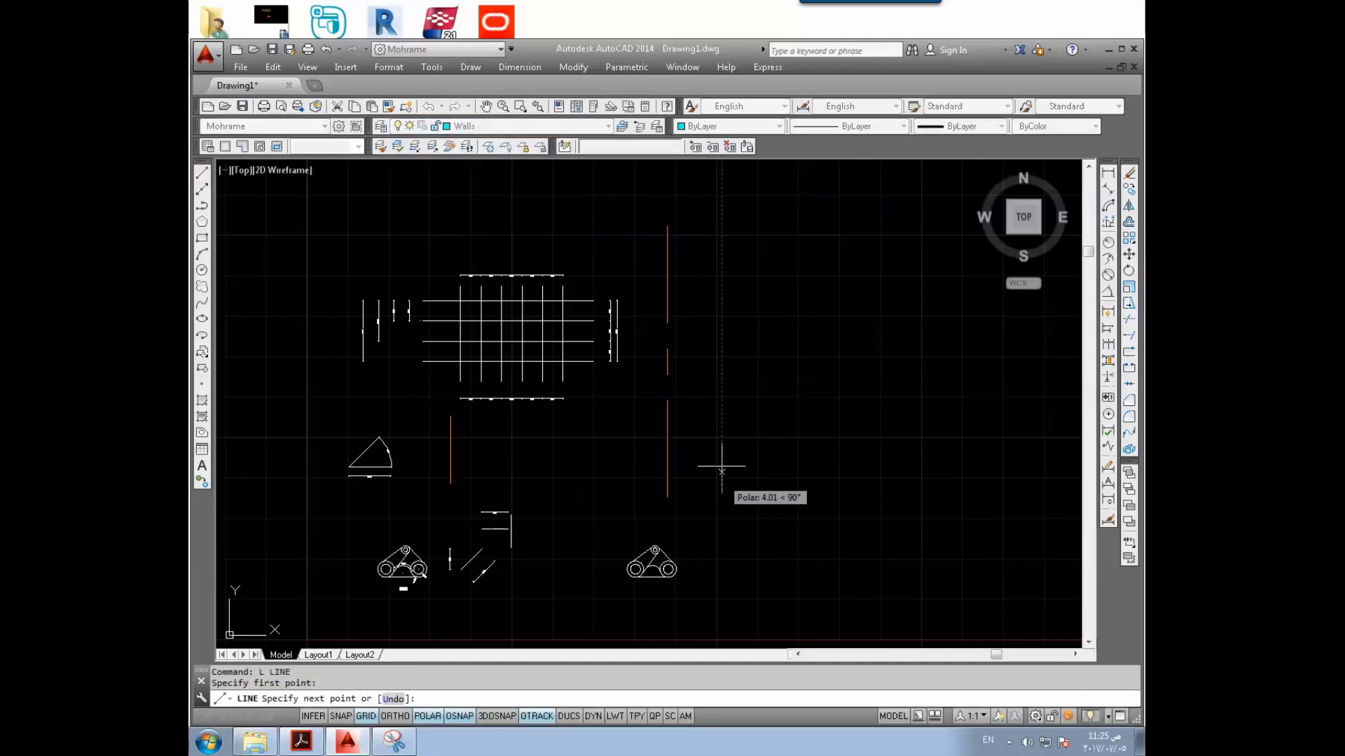
{"action": "left_click", "coordinate": [721, 210]}
{"action": "key", "text": "Escape"}
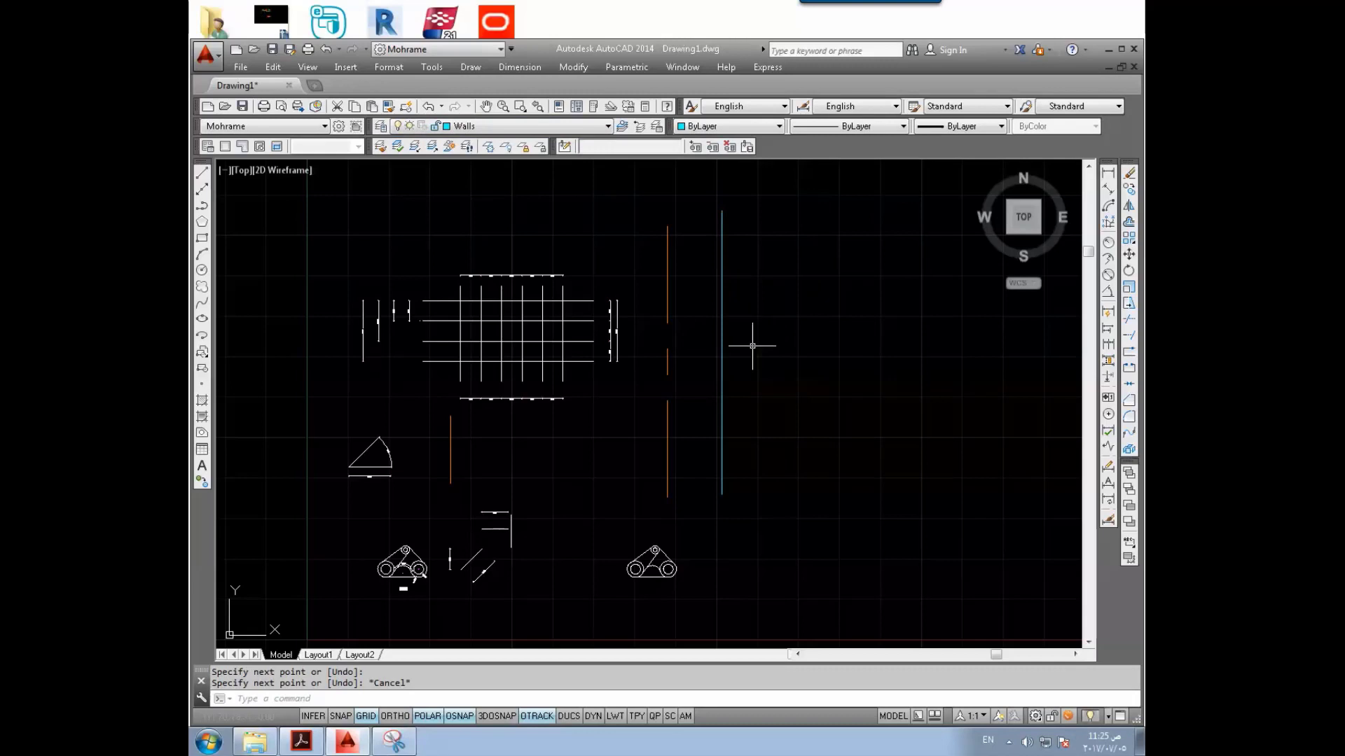
Step: Turn on lineweight display, toggling it off and on to compare the Axis and Walls lines
{"action": "scroll", "coordinate": [670, 407], "scroll_direction": "up", "scroll_amount": 2}
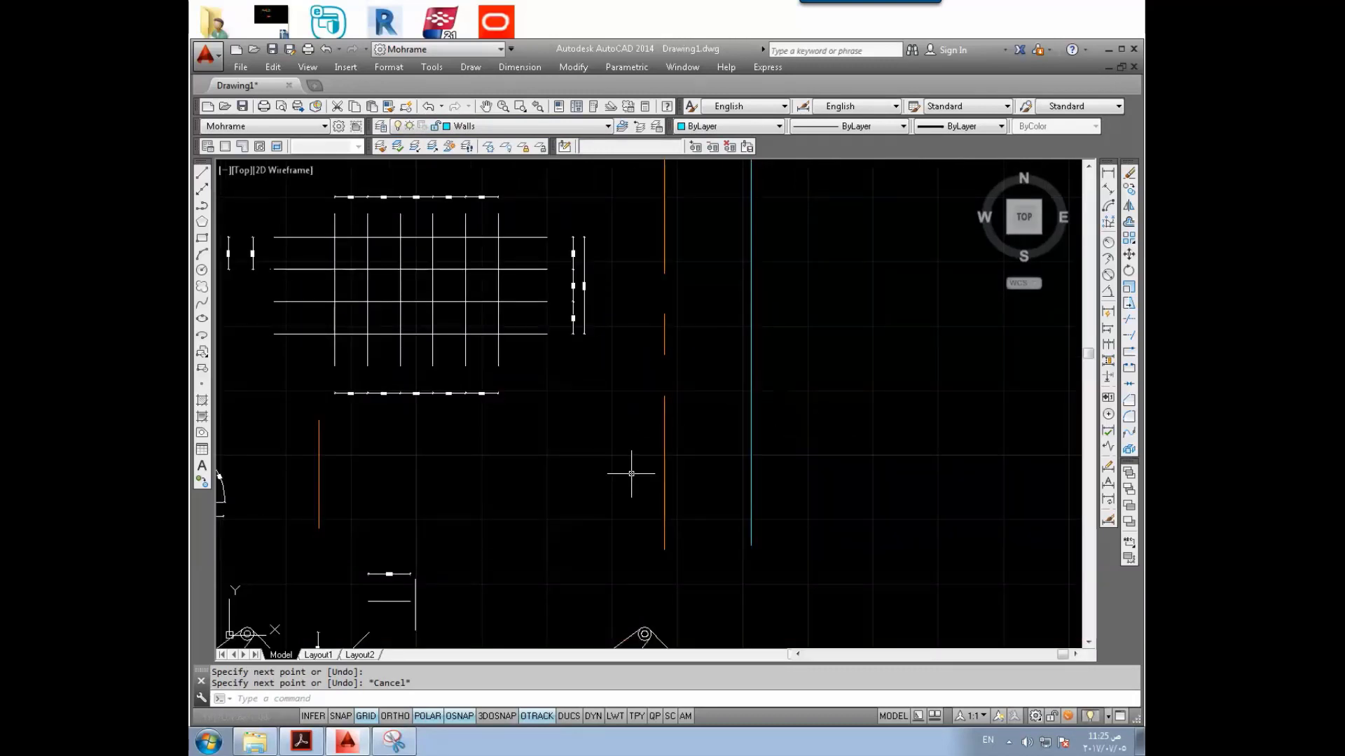
{"action": "left_click", "coordinate": [614, 717]}
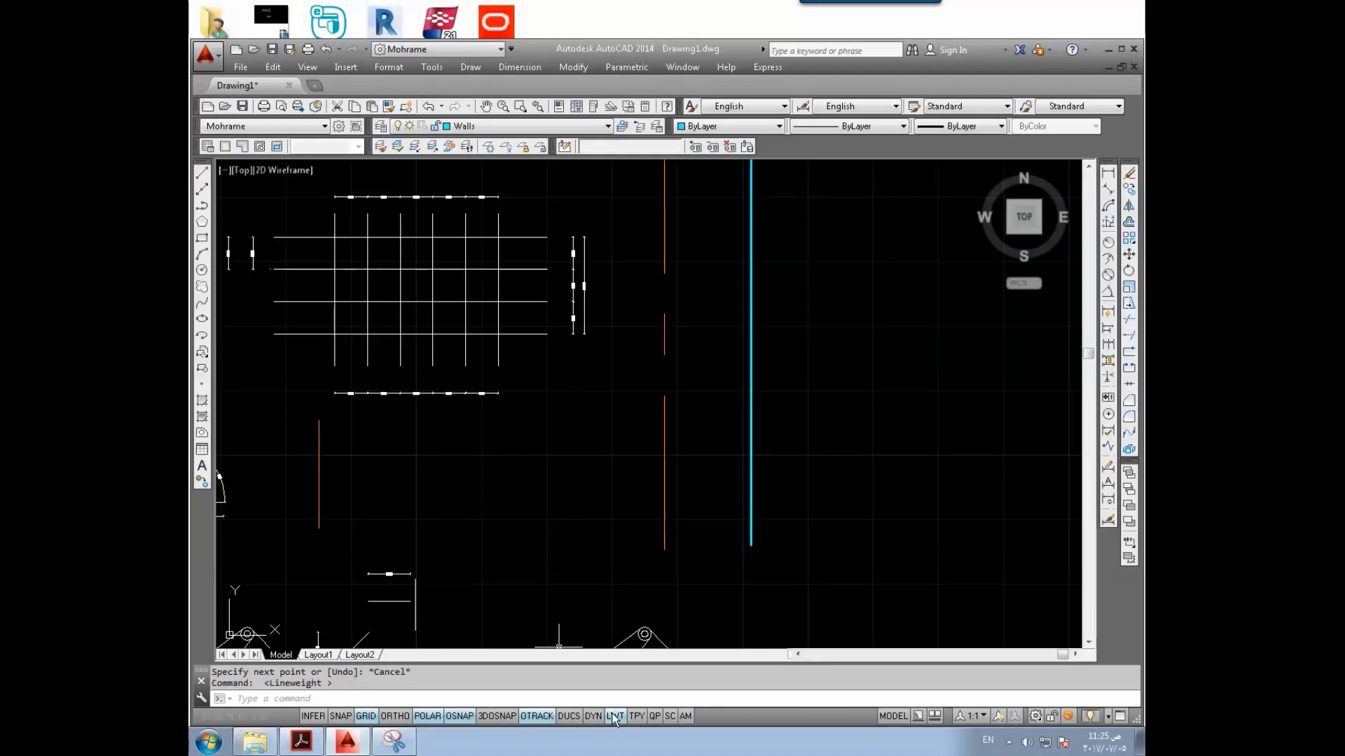
{"action": "scroll", "coordinate": [753, 491], "scroll_direction": "up", "scroll_amount": 5}
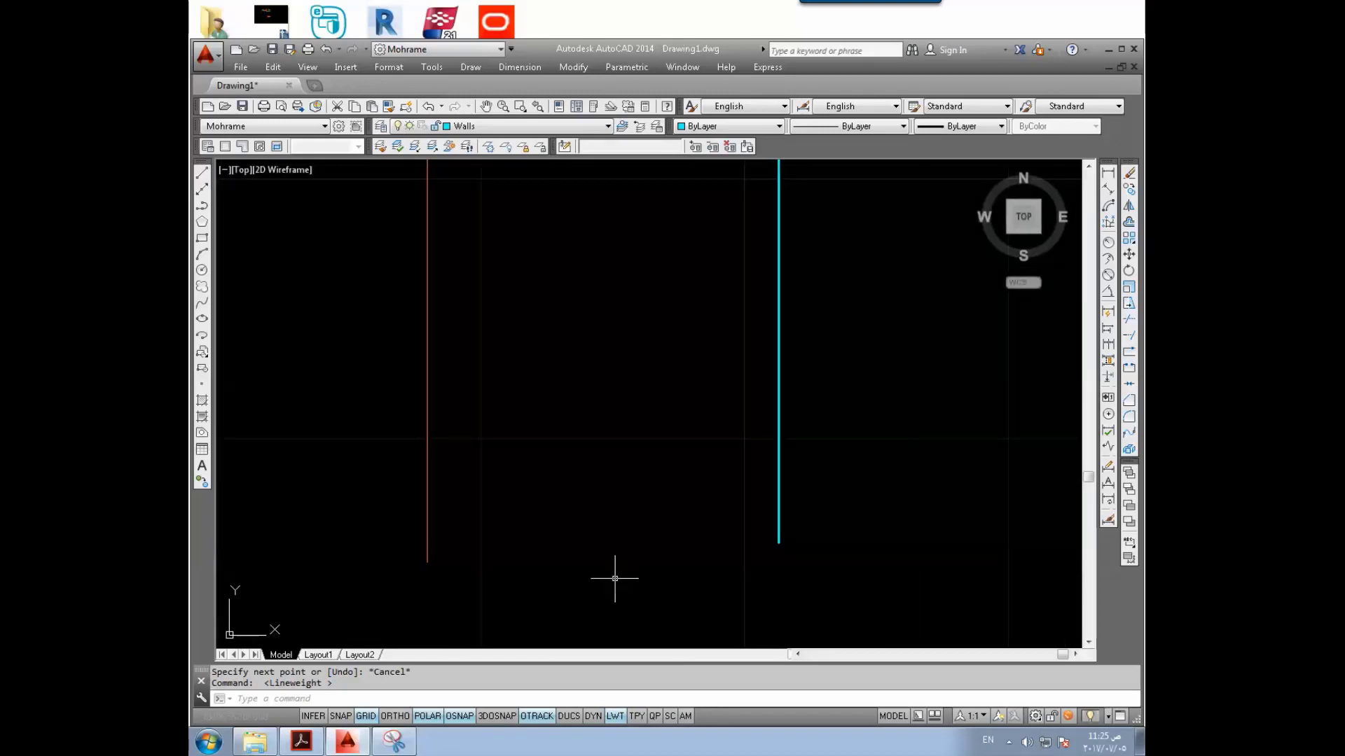
{"action": "left_click", "coordinate": [611, 718]}
{"action": "left_click", "coordinate": [614, 717]}
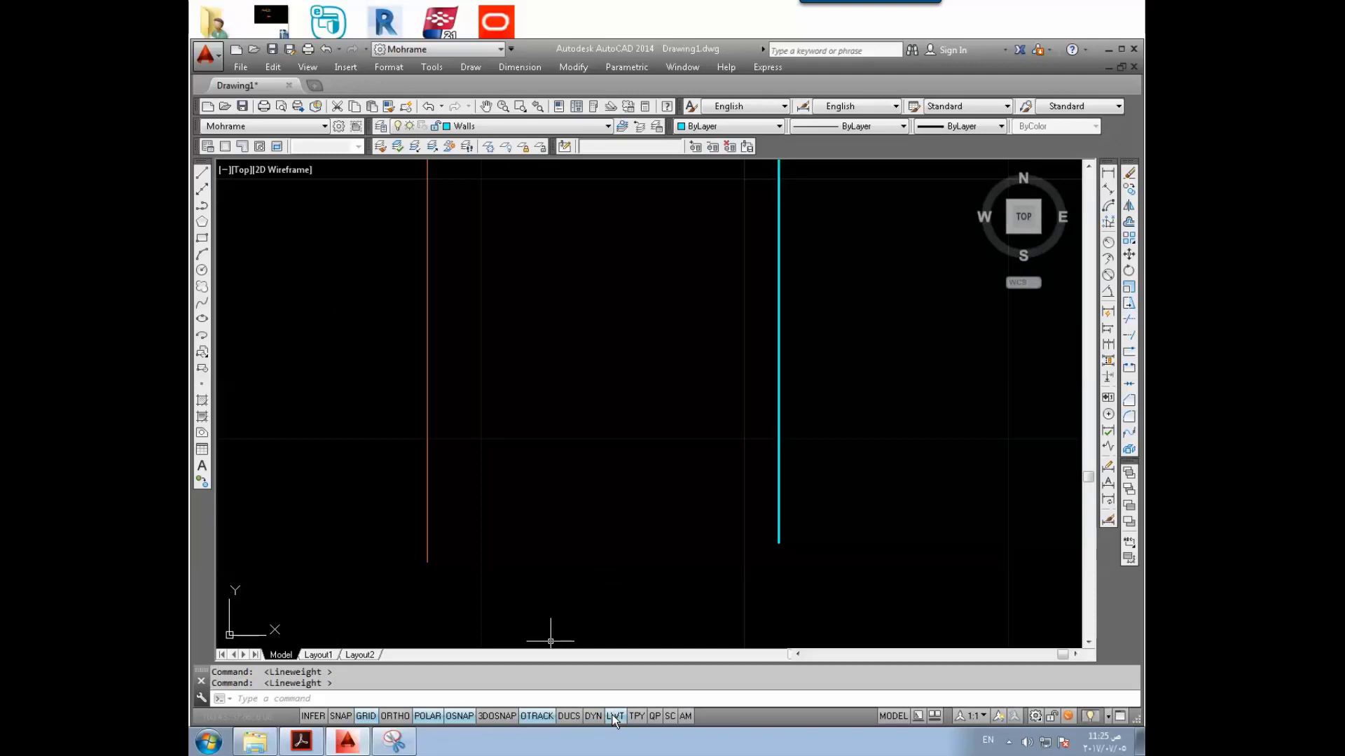
{"action": "left_click", "coordinate": [614, 717]}
{"action": "left_click", "coordinate": [614, 717]}
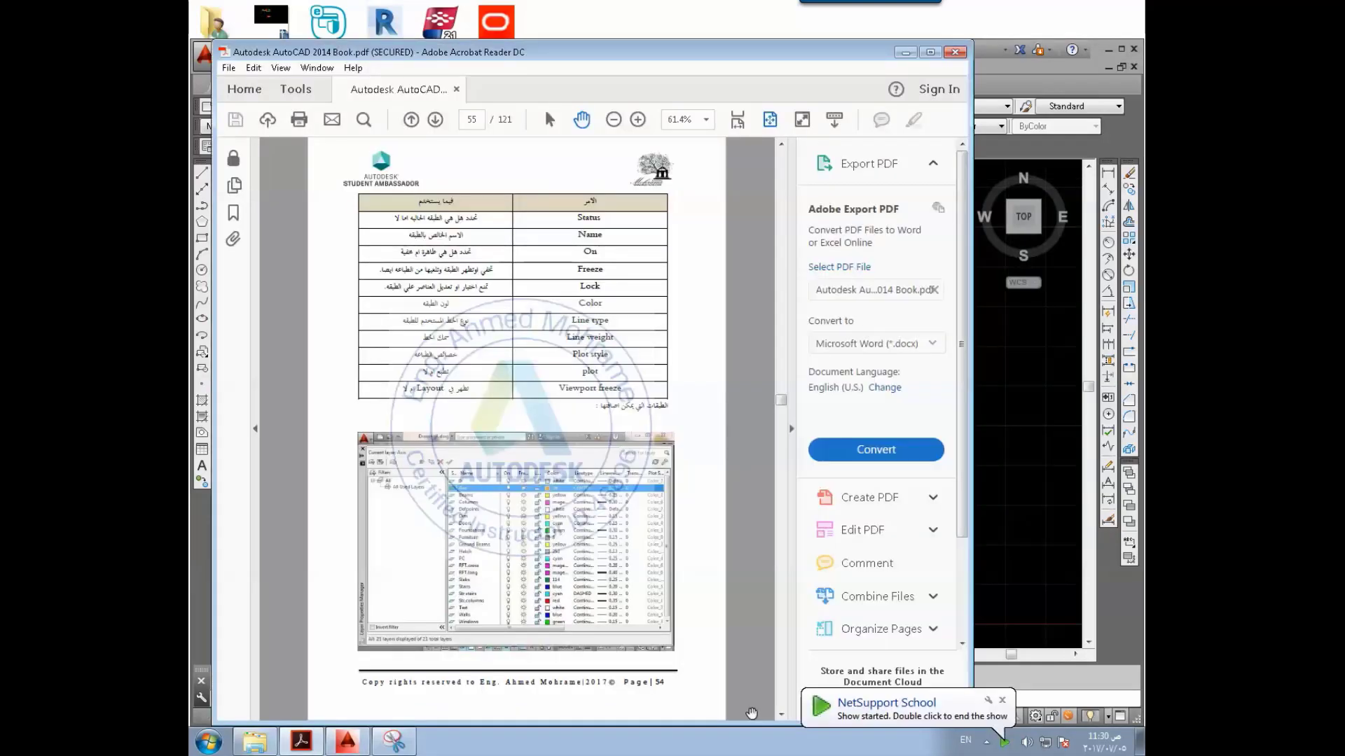
Step: Review the PDF book's pages on layer properties, the sample layer list, linetype loading and the LTS command
{"action": "scroll", "coordinate": [533, 539], "scroll_direction": "up", "scroll_amount": 3, "text": "ctrl"}
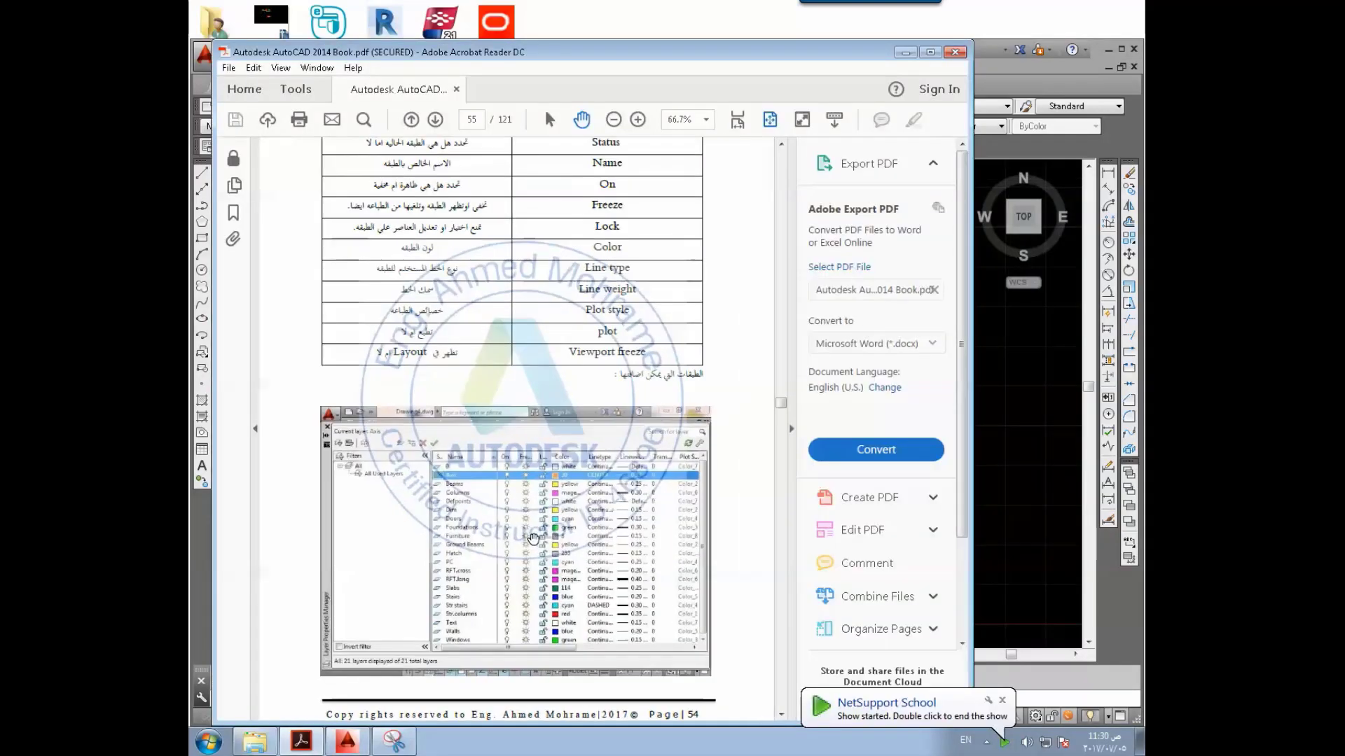
{"action": "scroll", "coordinate": [533, 538], "scroll_direction": "up", "scroll_amount": 1, "text": "ctrl"}
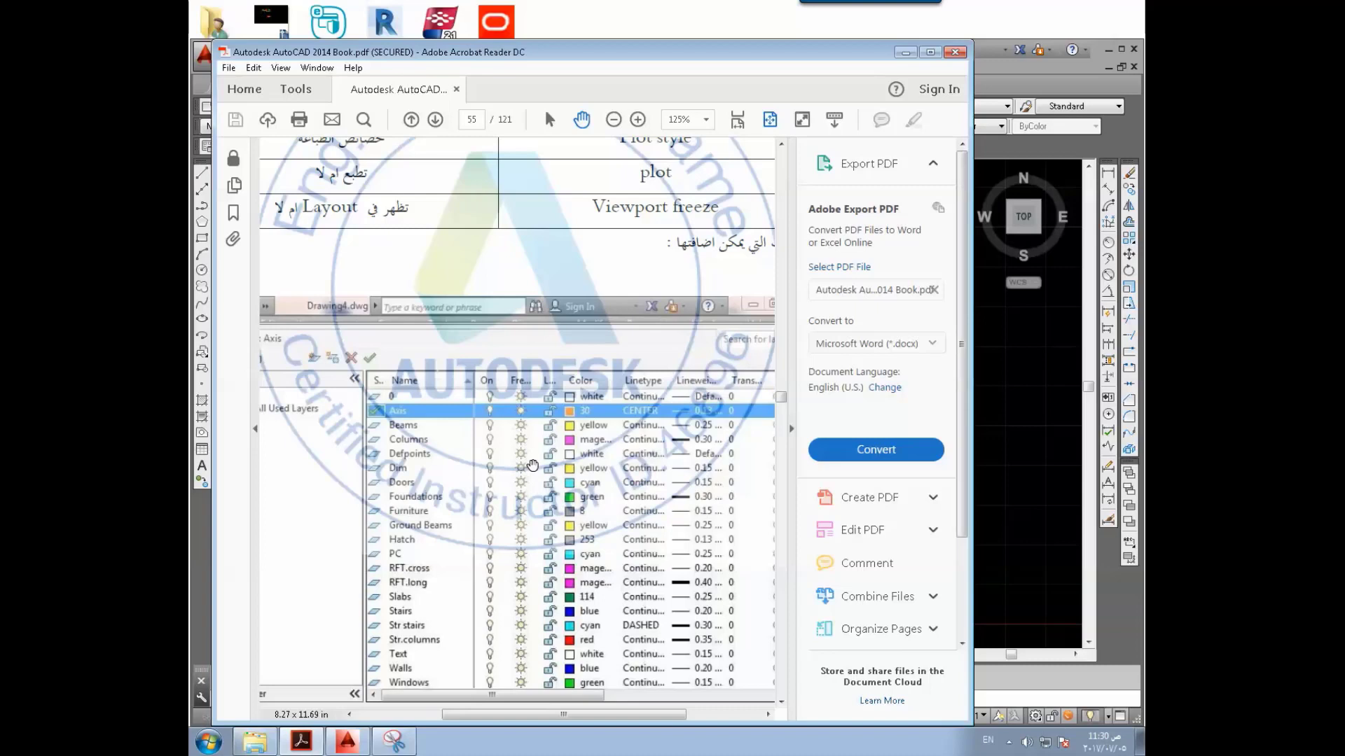
{"action": "scroll", "coordinate": [518, 467], "scroll_direction": "down", "scroll_amount": 1}
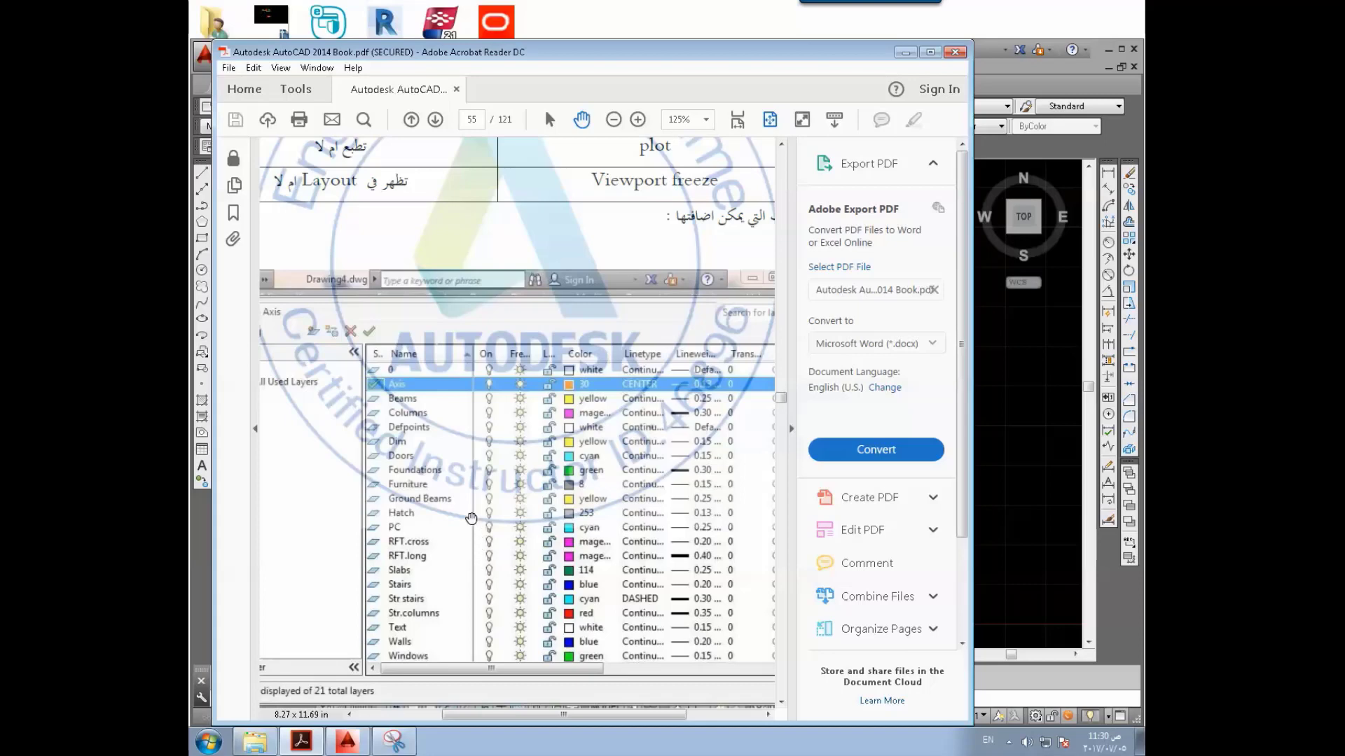
{"action": "scroll", "coordinate": [444, 338], "scroll_direction": "down", "scroll_amount": 2, "text": "ctrl"}
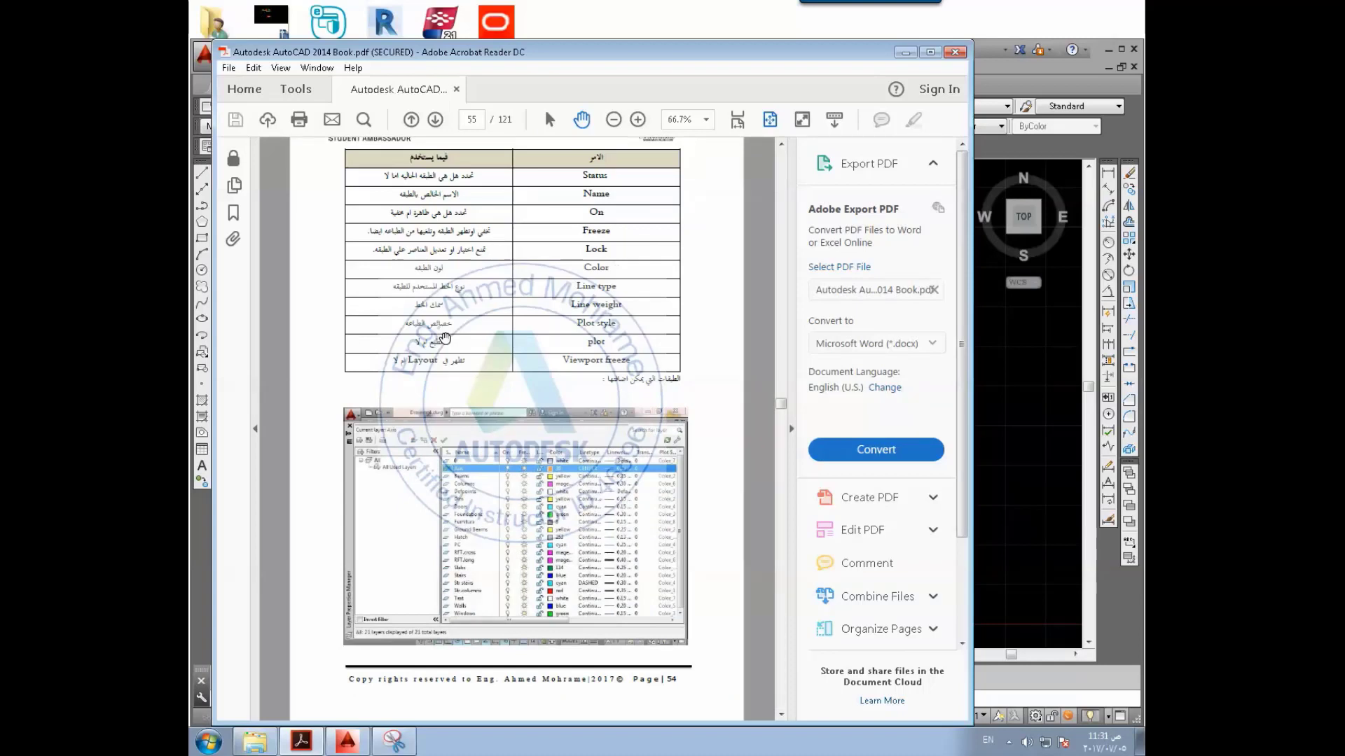
{"action": "scroll", "coordinate": [444, 338], "scroll_direction": "down", "scroll_amount": 2}
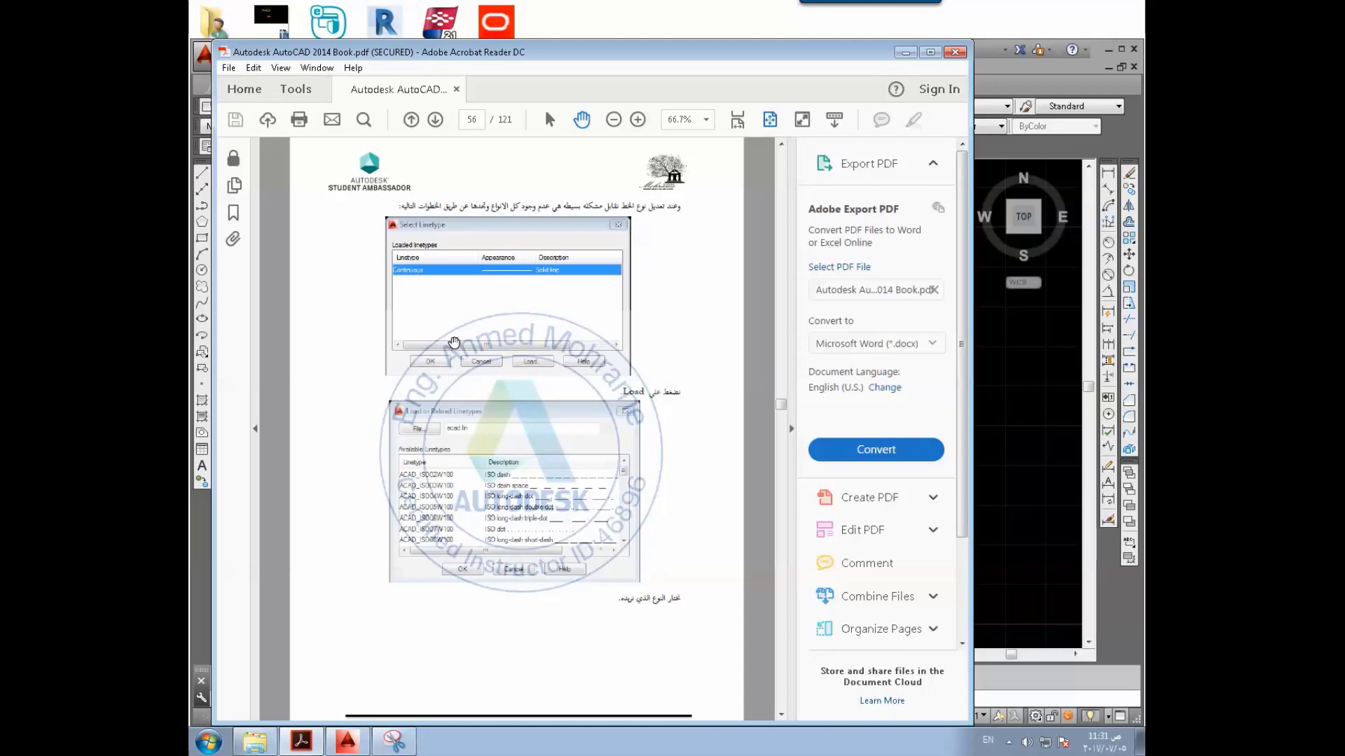
{"action": "scroll", "coordinate": [448, 339], "scroll_direction": "down", "scroll_amount": 2}
{"action": "scroll", "coordinate": [454, 342], "scroll_direction": "down", "scroll_amount": 4}
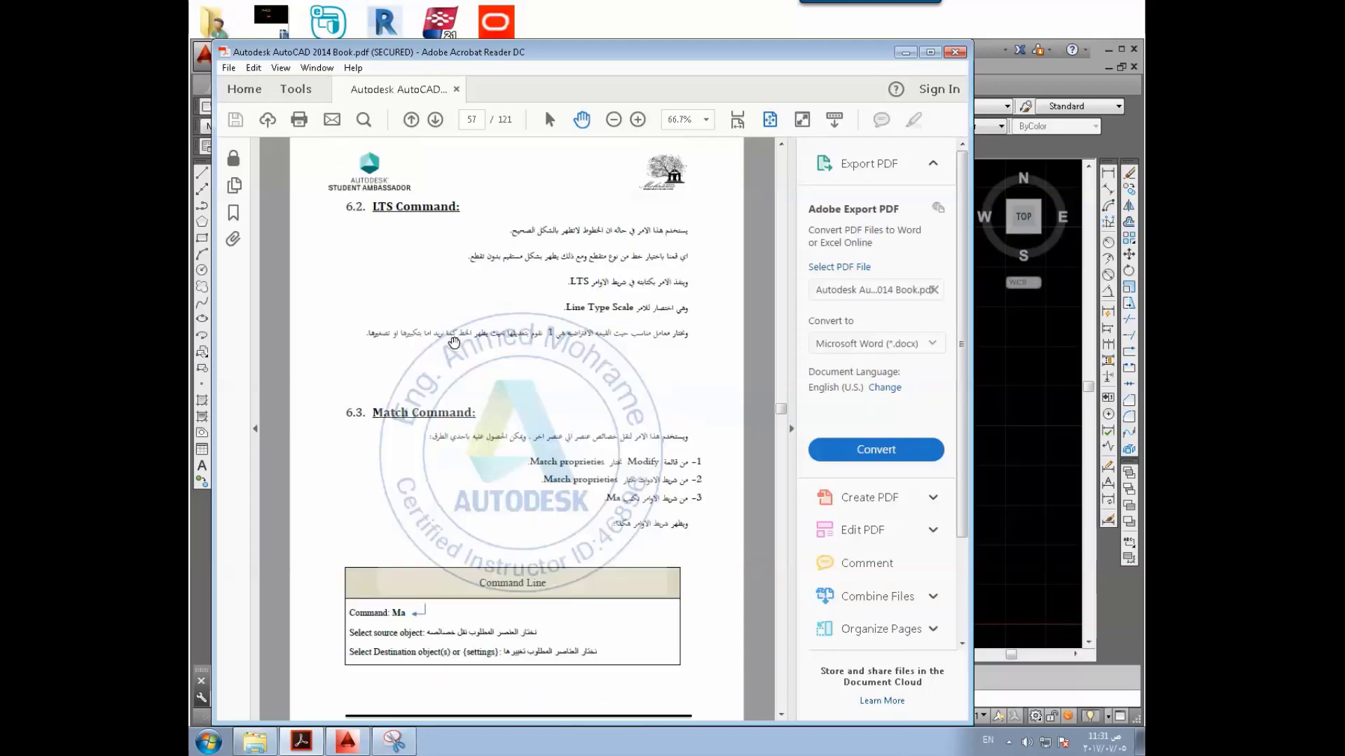
Step: Switch back to the AutoCAD drawing and set the global linetype scale factor to 0.1
{"action": "left_click", "coordinate": [1019, 465]}
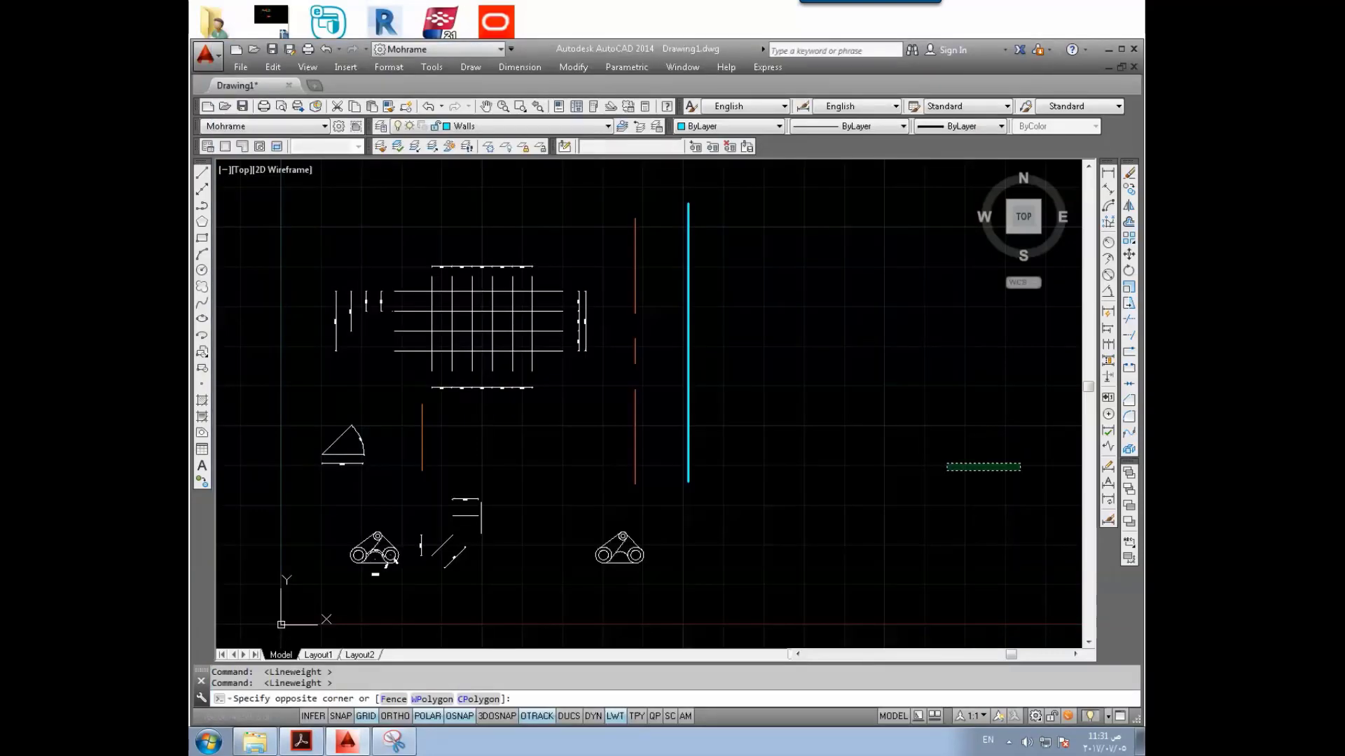
{"action": "middle_click_drag", "start_coordinate": [715, 413], "coordinate": [834, 414]}
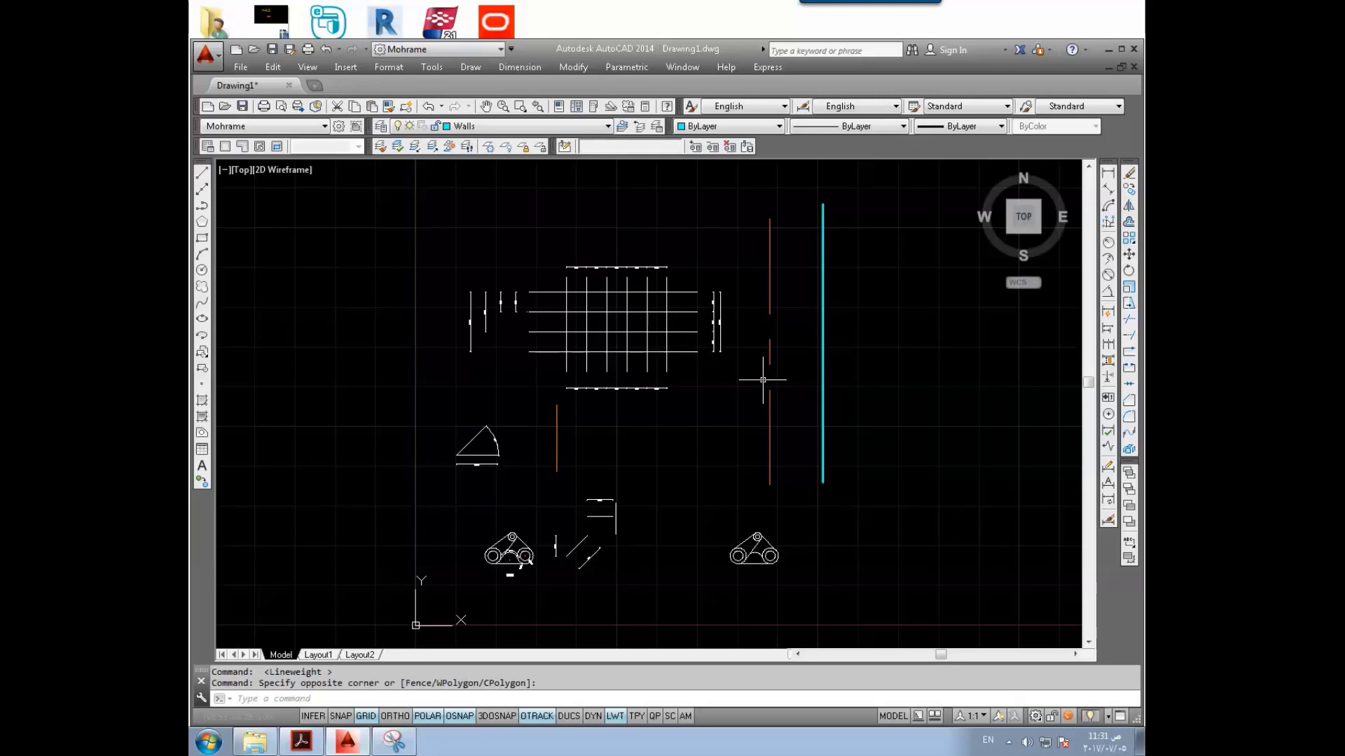
{"action": "type", "text": "LTS"}
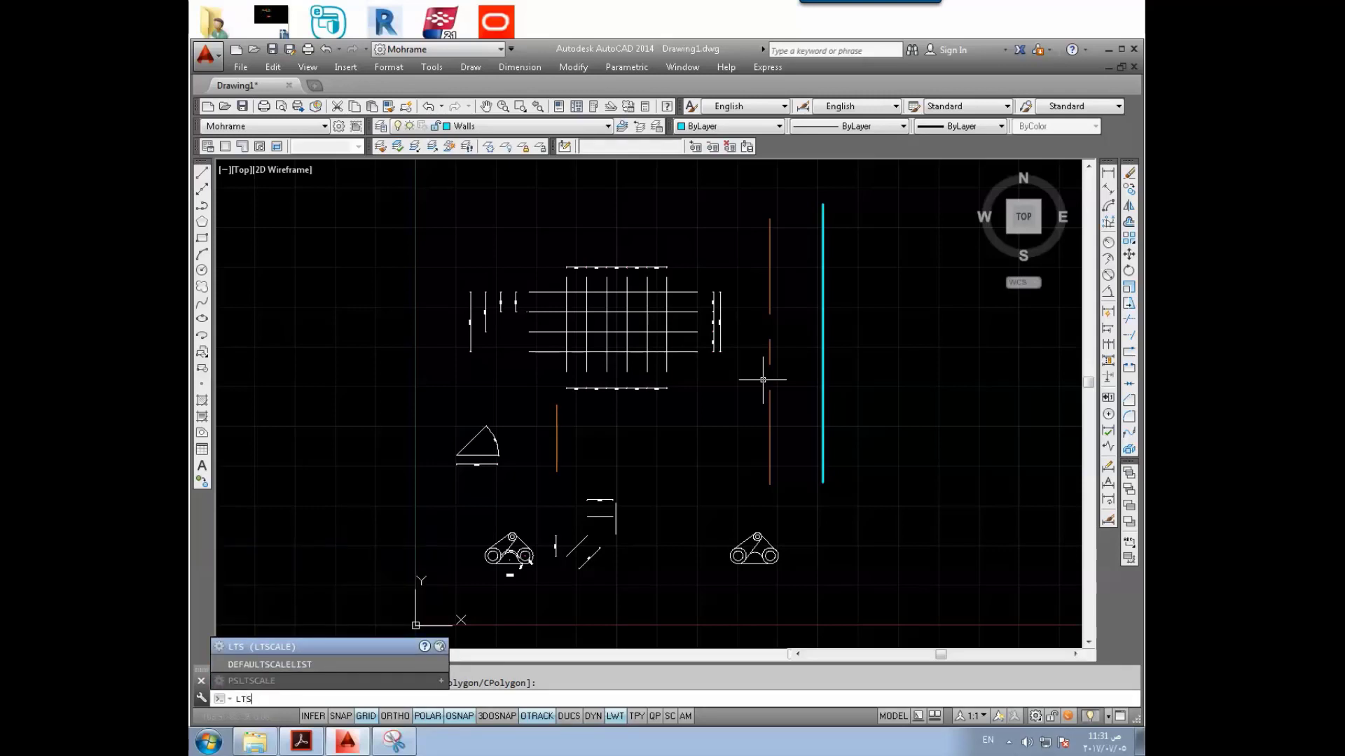
{"action": "key", "text": "Return"}
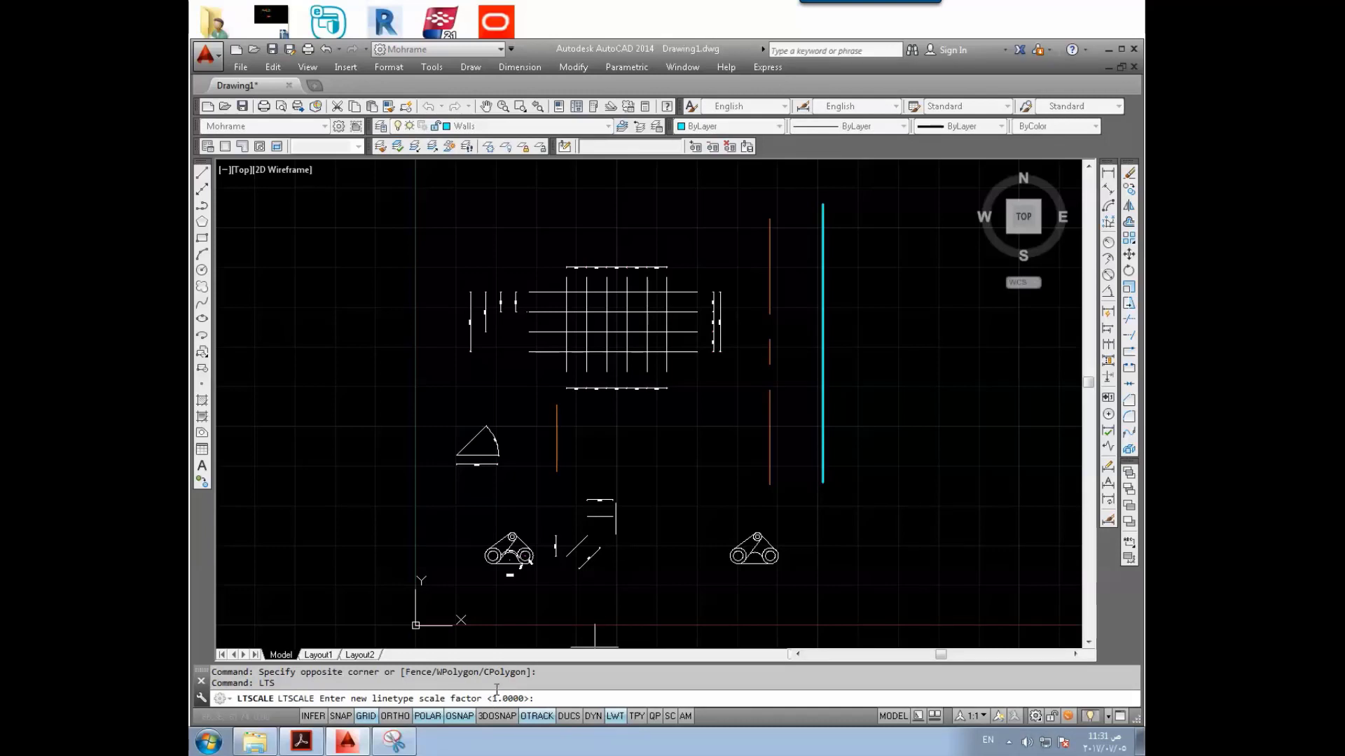
{"action": "type", "text": ".1"}
{"action": "key", "text": "Return"}
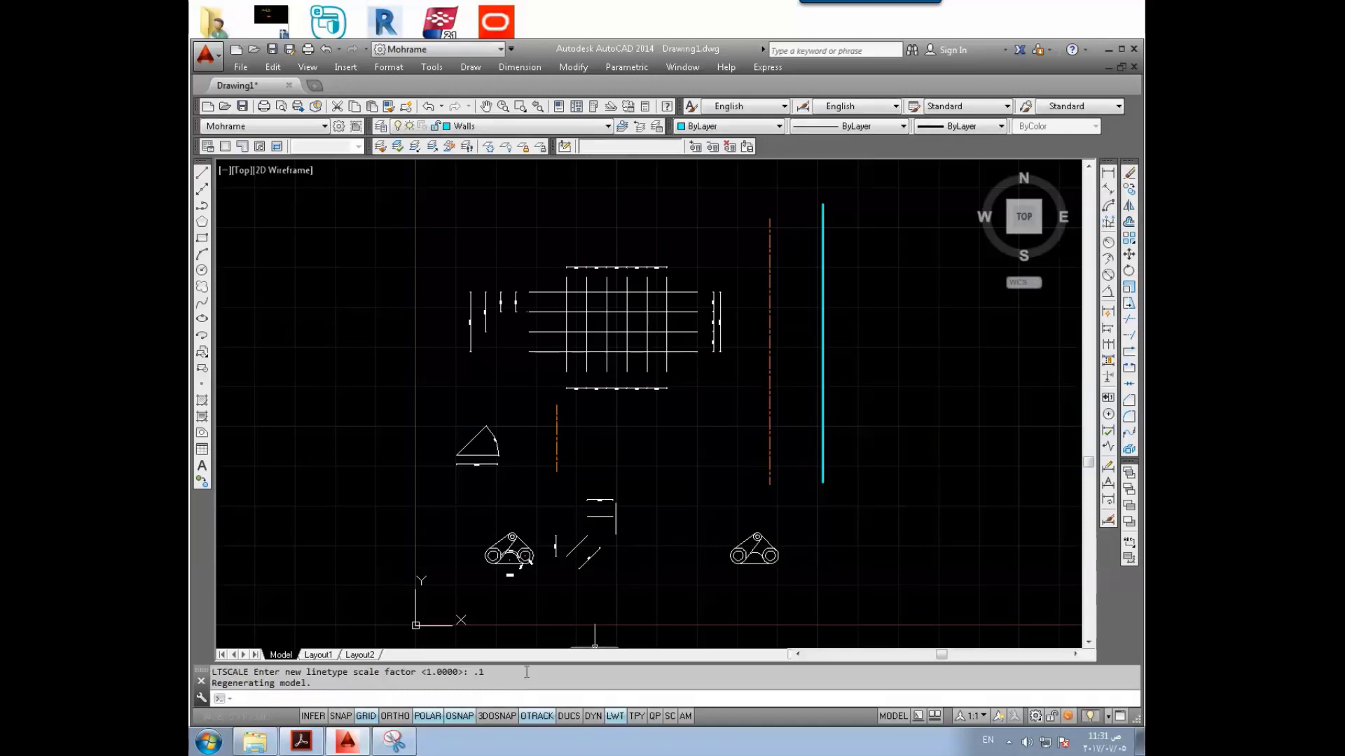
Step: Examine the dashes of the axis line and rerun the linetype scale command with a factor of 0.1
{"action": "scroll", "coordinate": [570, 455], "scroll_direction": "up", "scroll_amount": 6}
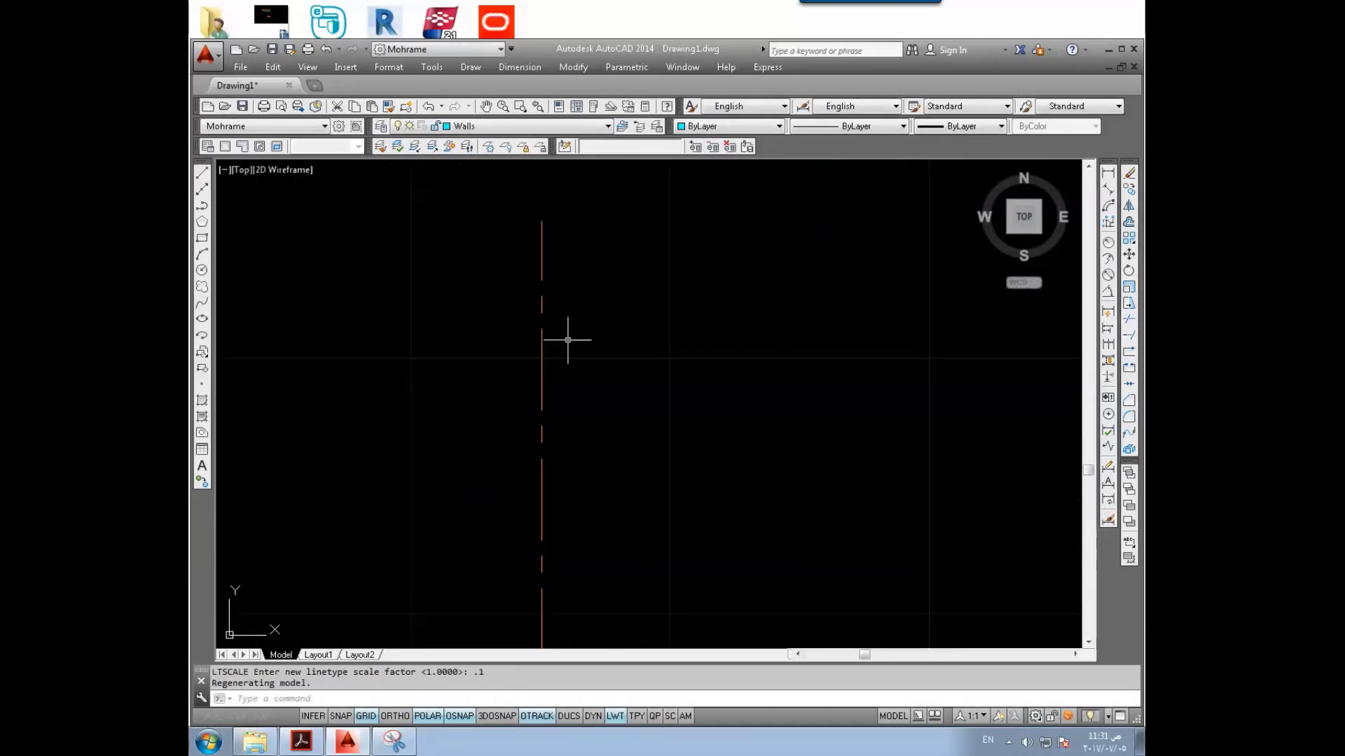
{"action": "scroll", "coordinate": [525, 291], "scroll_direction": "down", "scroll_amount": 3}
{"action": "scroll", "coordinate": [461, 465], "scroll_direction": "down", "scroll_amount": 2}
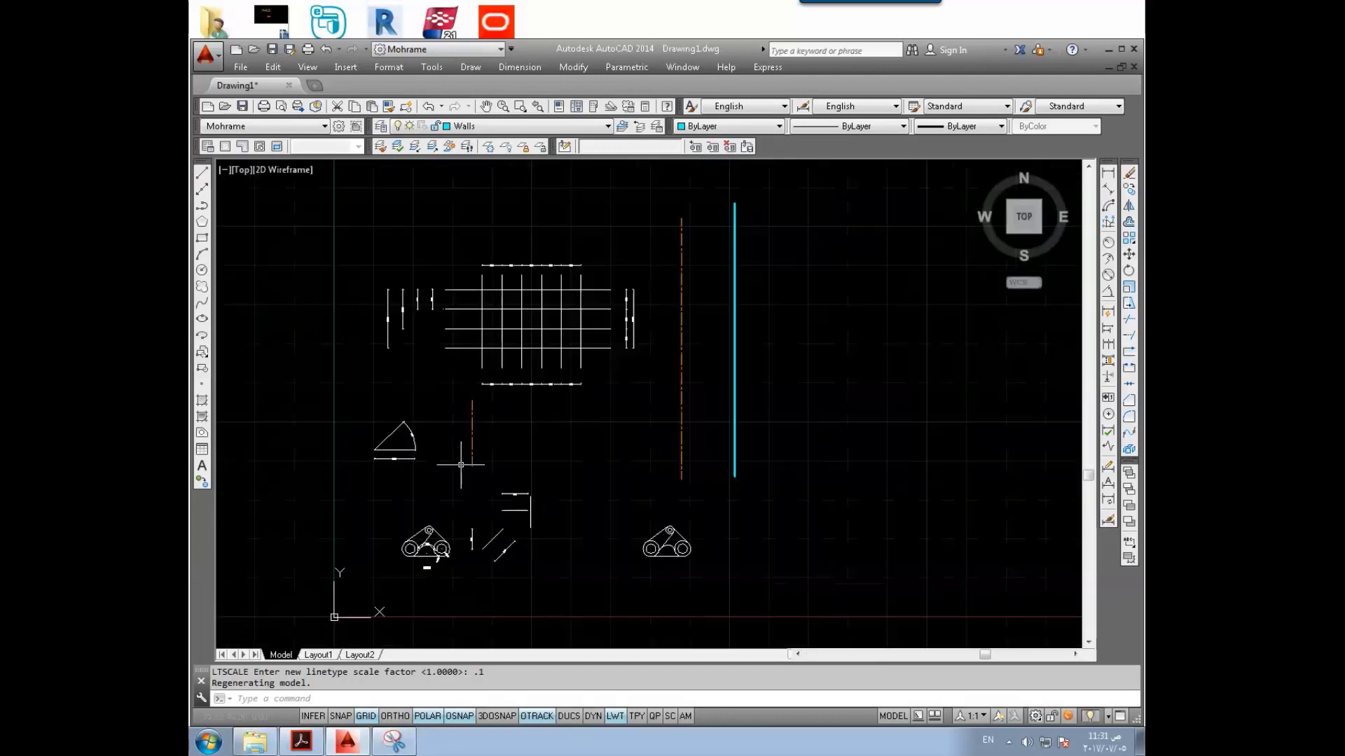
{"action": "type", "text": "lts"}
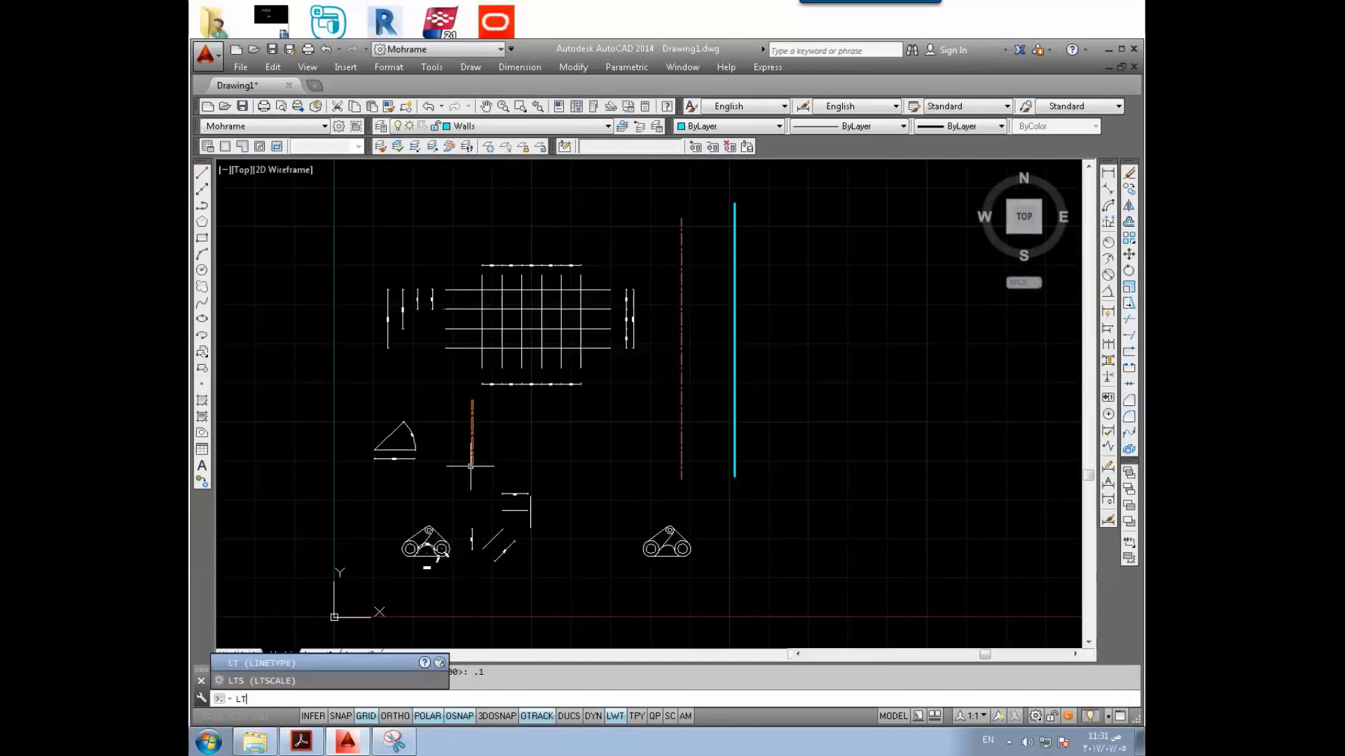
{"action": "key", "text": "Return"}
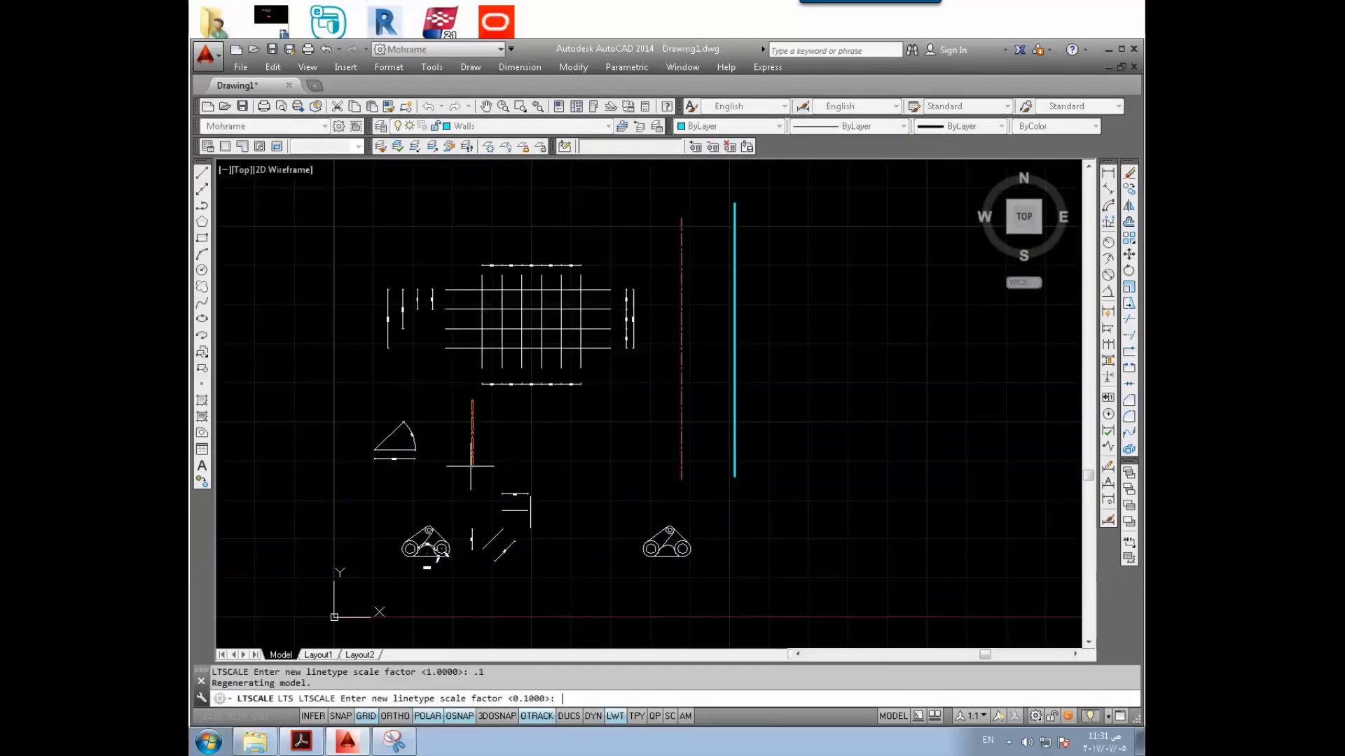
{"action": "type", "text": ".1"}
{"action": "key", "text": "Return"}
{"action": "mouse_move", "coordinate": [471, 466]}
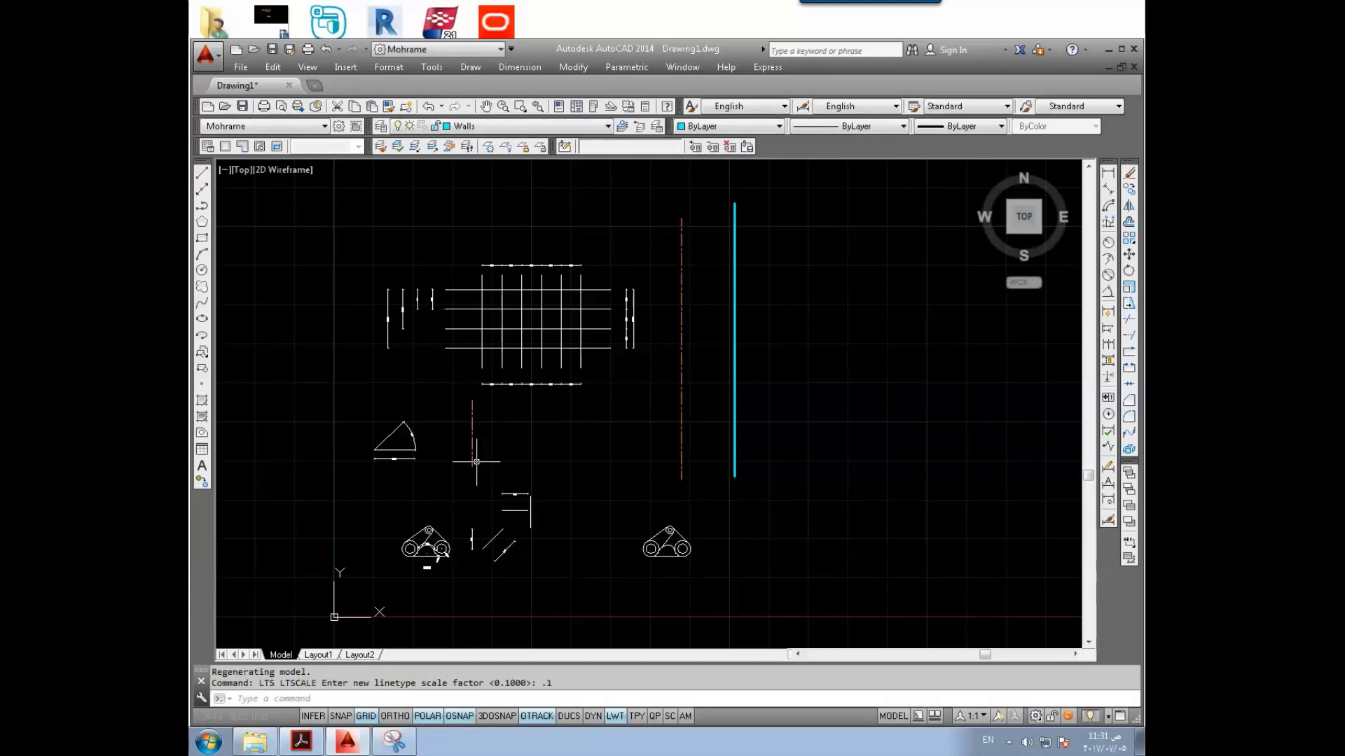
Step: Move the existing horizontal and vertical grid lines to the Axis layer
{"action": "mouse_move", "coordinate": [470, 441]}
{"action": "scroll", "coordinate": [561, 326], "scroll_direction": "up", "scroll_amount": 4}
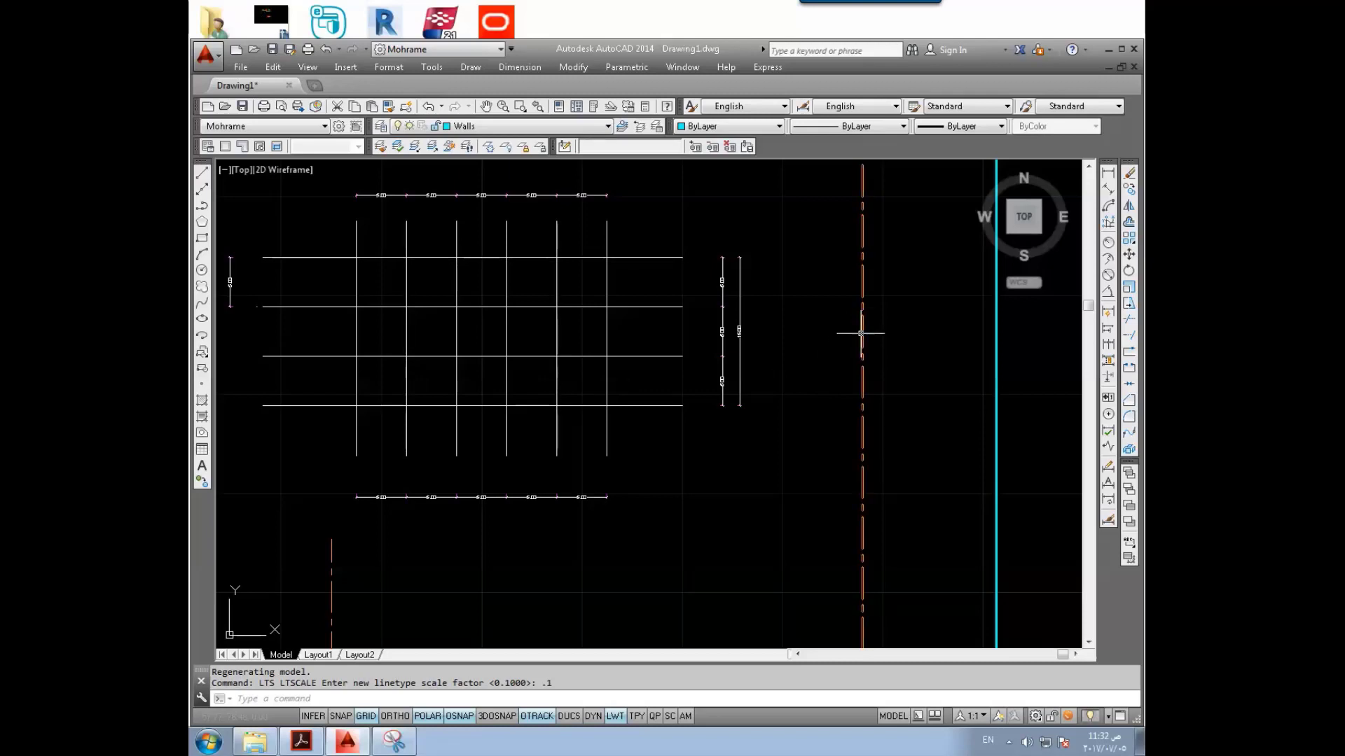
{"action": "scroll", "coordinate": [691, 356], "scroll_direction": "down", "scroll_amount": 2}
{"action": "left_click", "coordinate": [666, 279]}
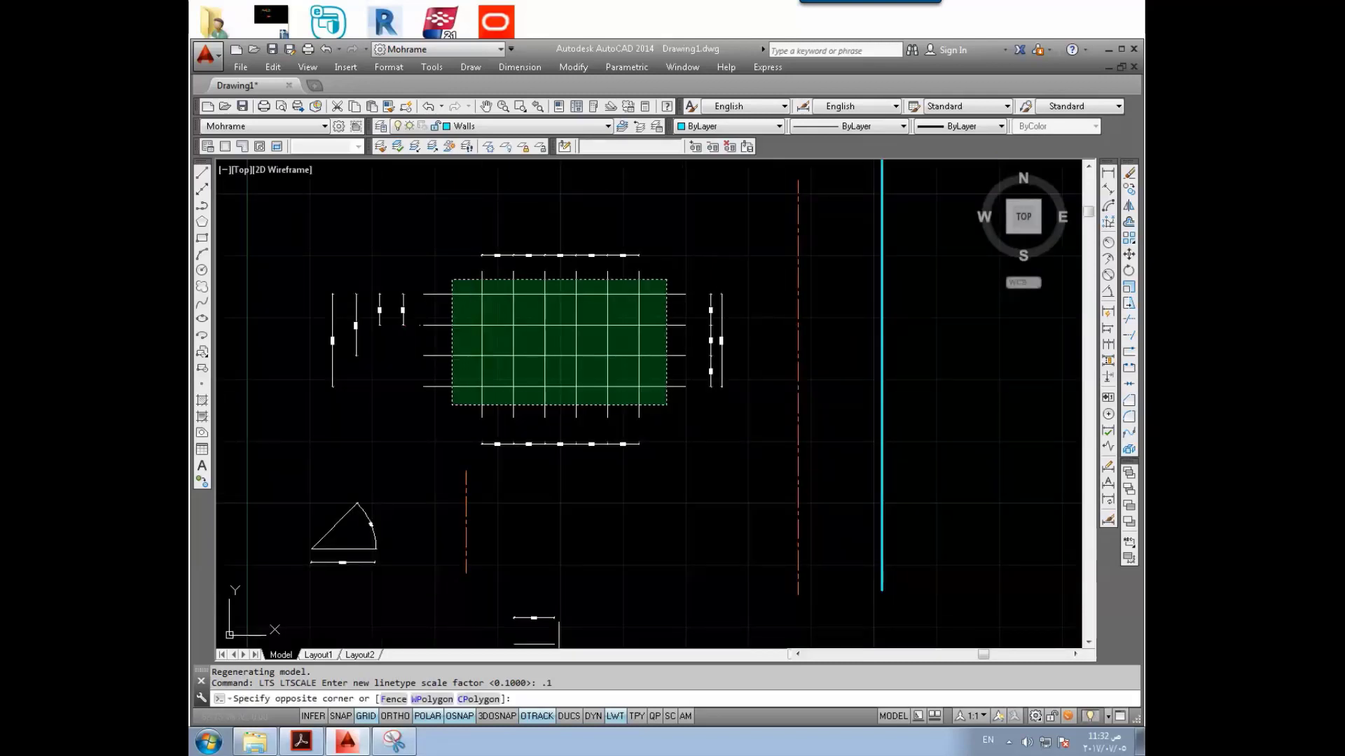
{"action": "left_click", "coordinate": [450, 406]}
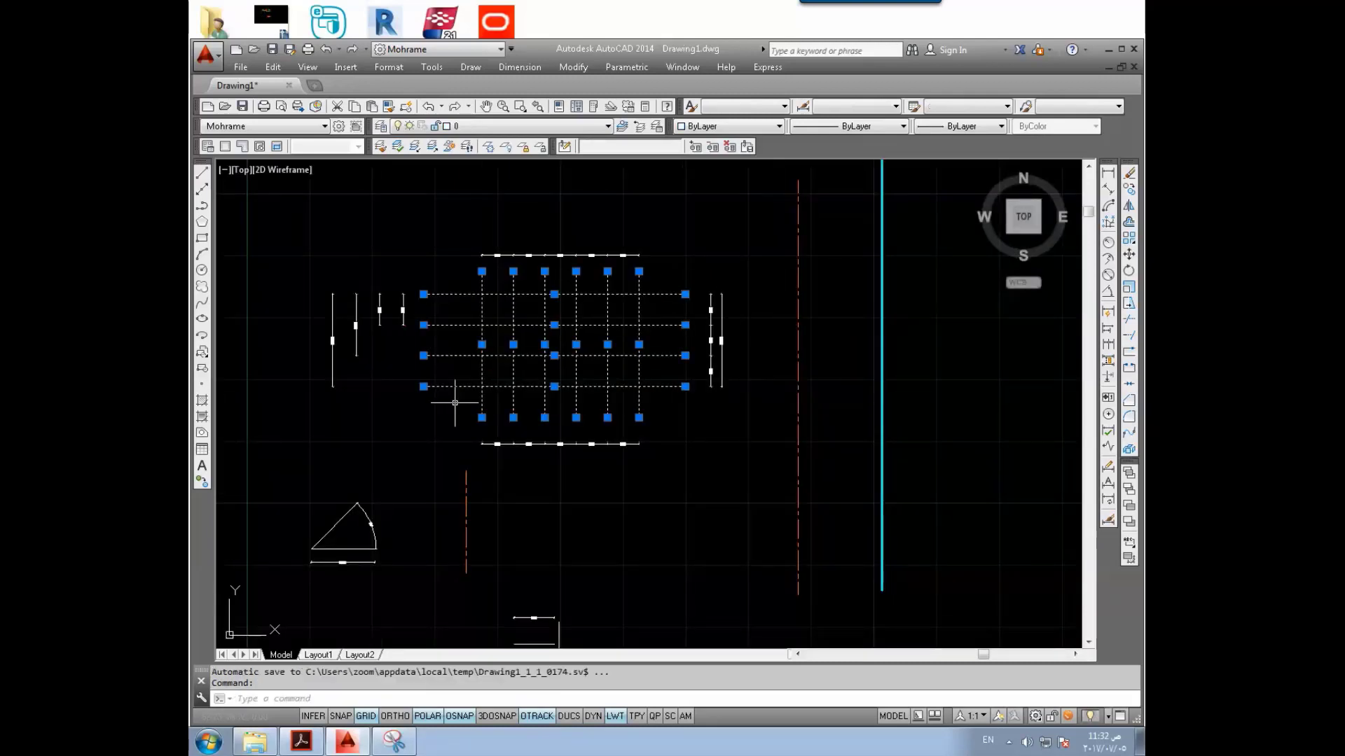
{"action": "left_click", "coordinate": [473, 126]}
{"action": "left_click", "coordinate": [472, 154]}
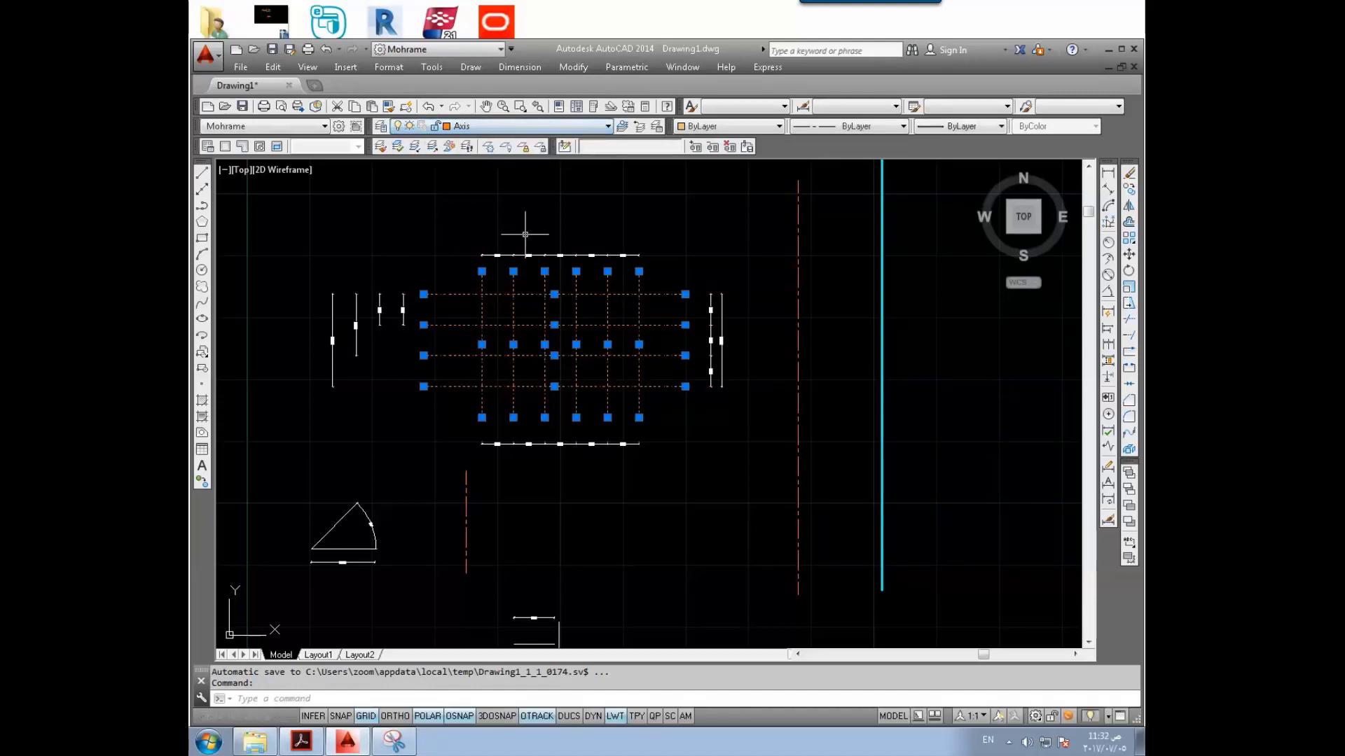
{"action": "key", "text": "Escape"}
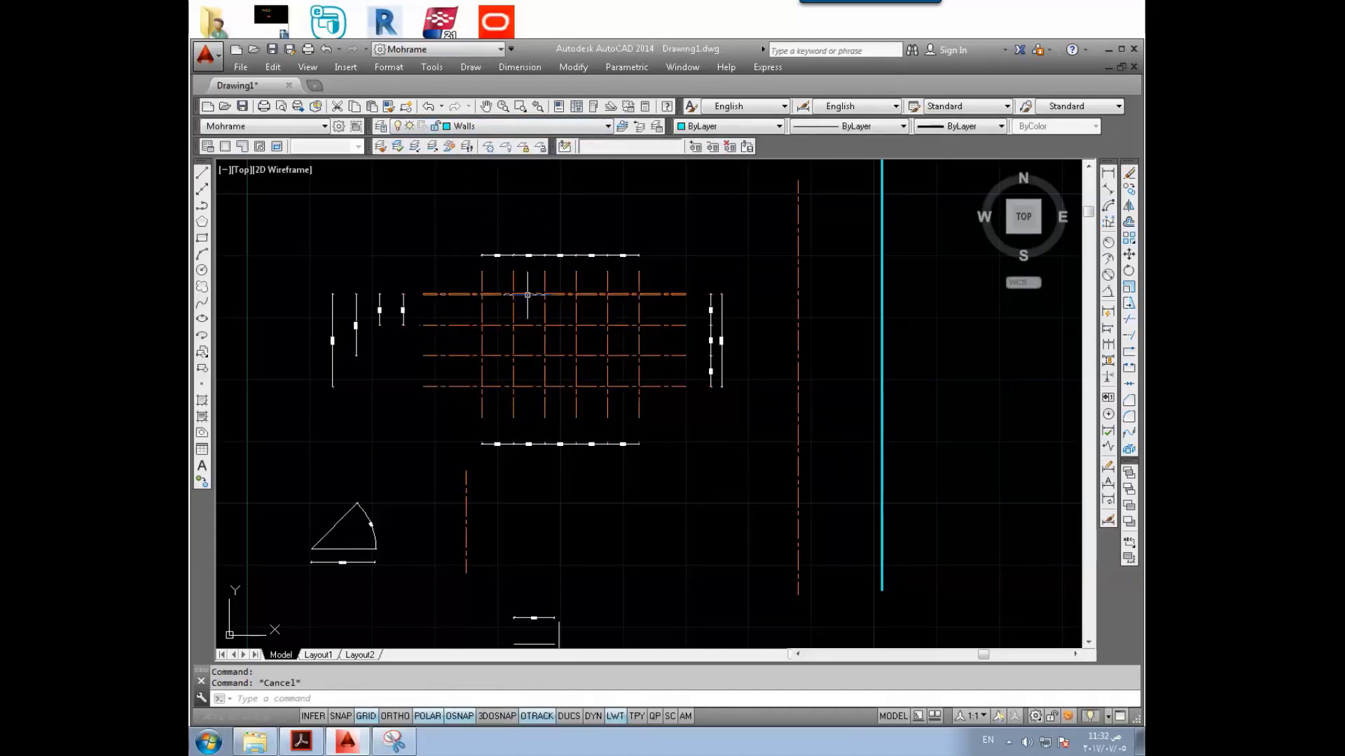
Step: Try matching the short vertical axis line's properties onto the thick Walls line, and undo the change
{"action": "mouse_move", "coordinate": [527, 294]}
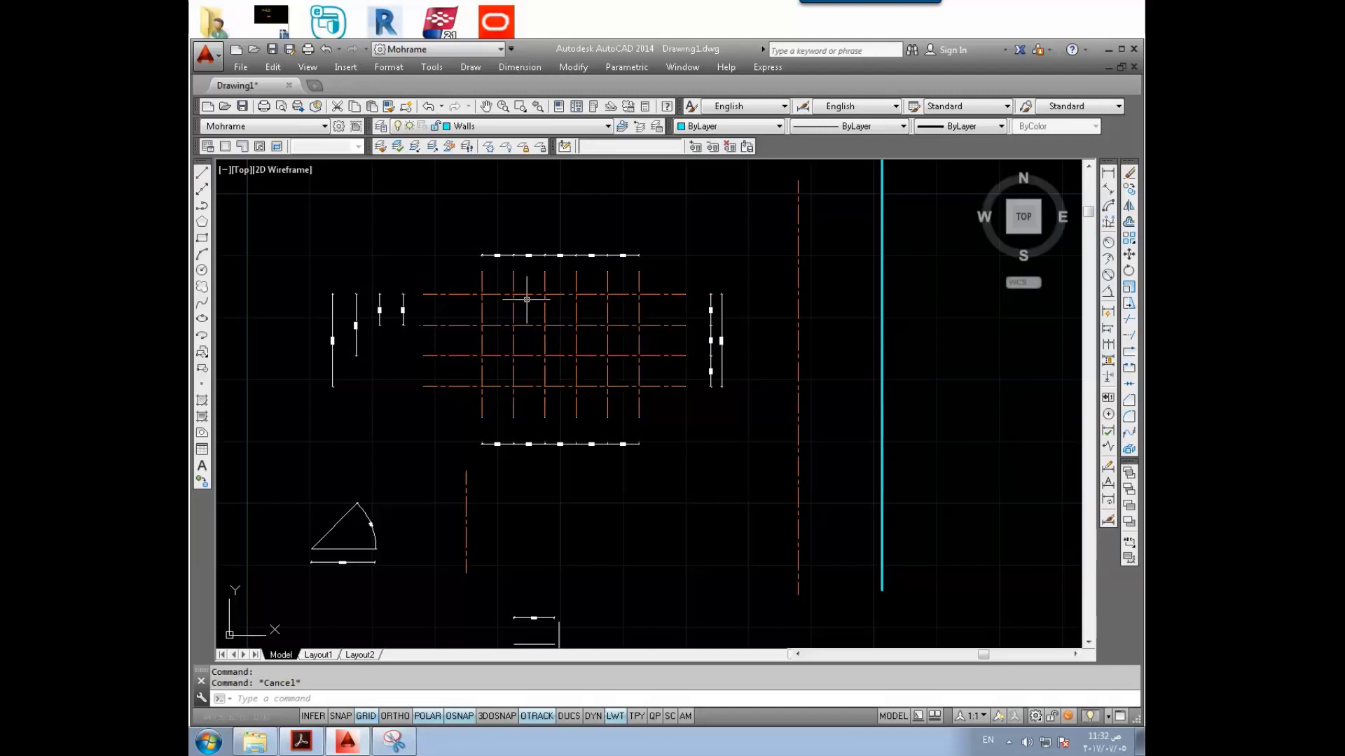
{"action": "type", "text": "M"}
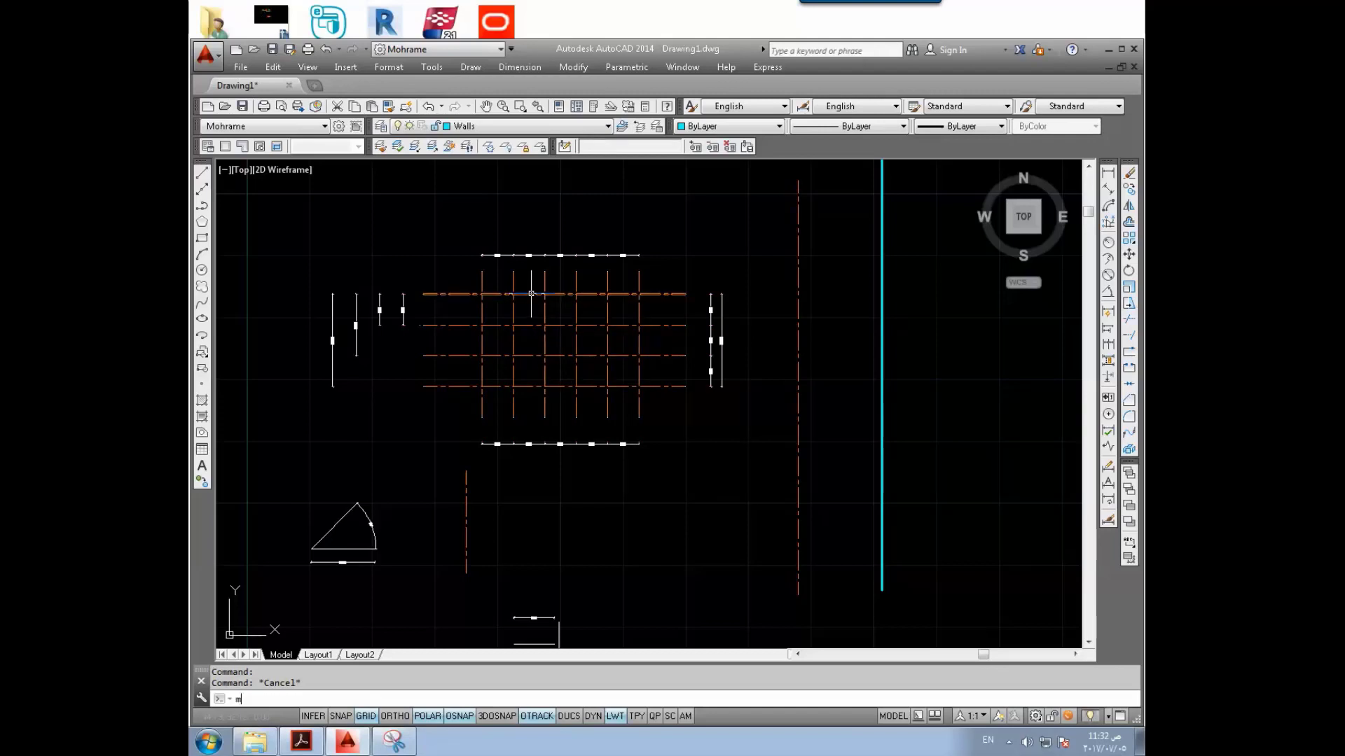
{"action": "type", "text": "A"}
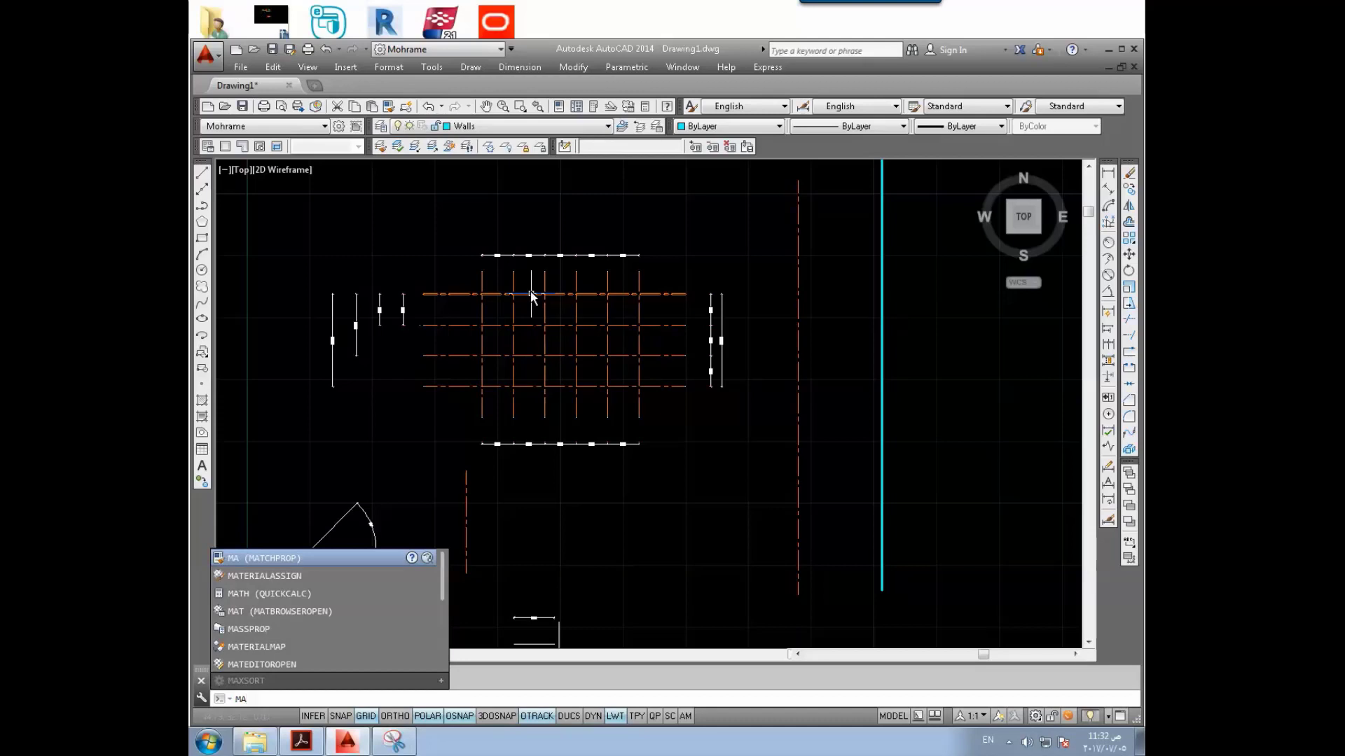
{"action": "key", "text": "Return"}
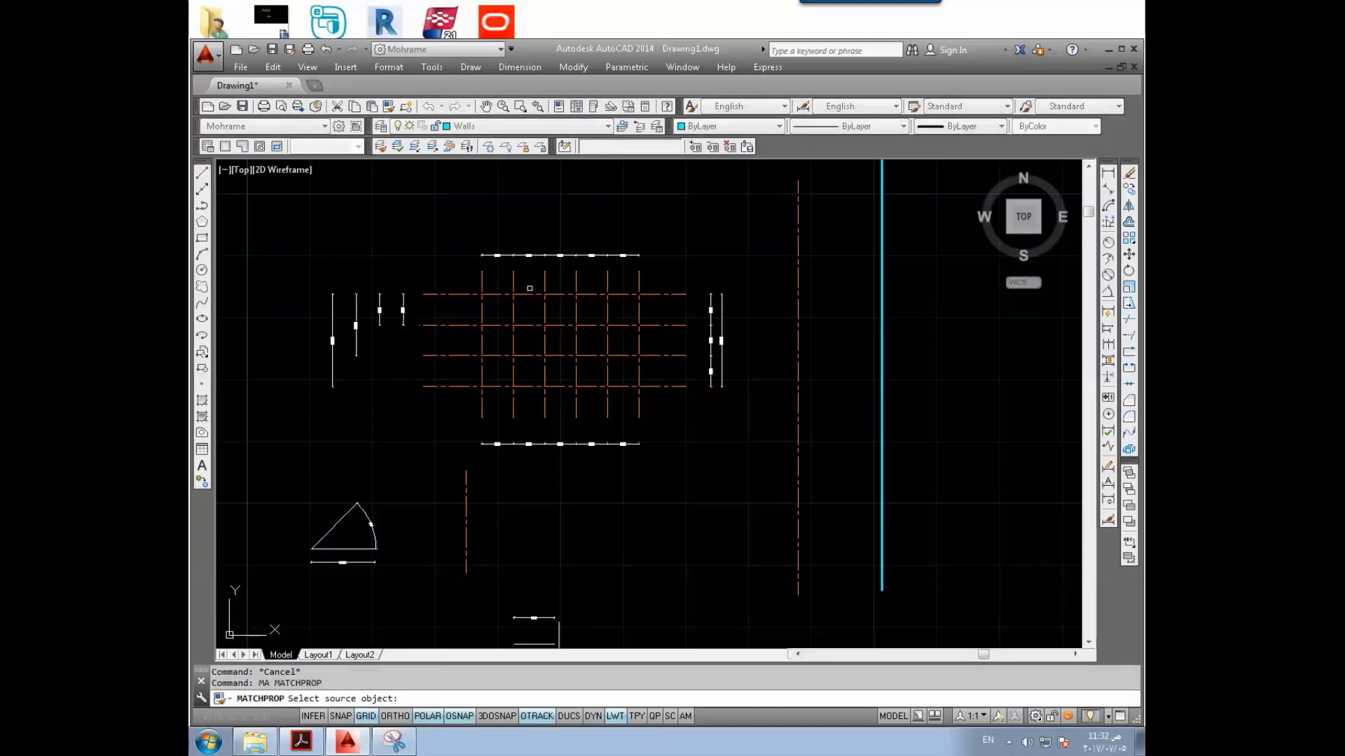
{"action": "scroll", "coordinate": [666, 364], "scroll_direction": "down", "scroll_amount": 2}
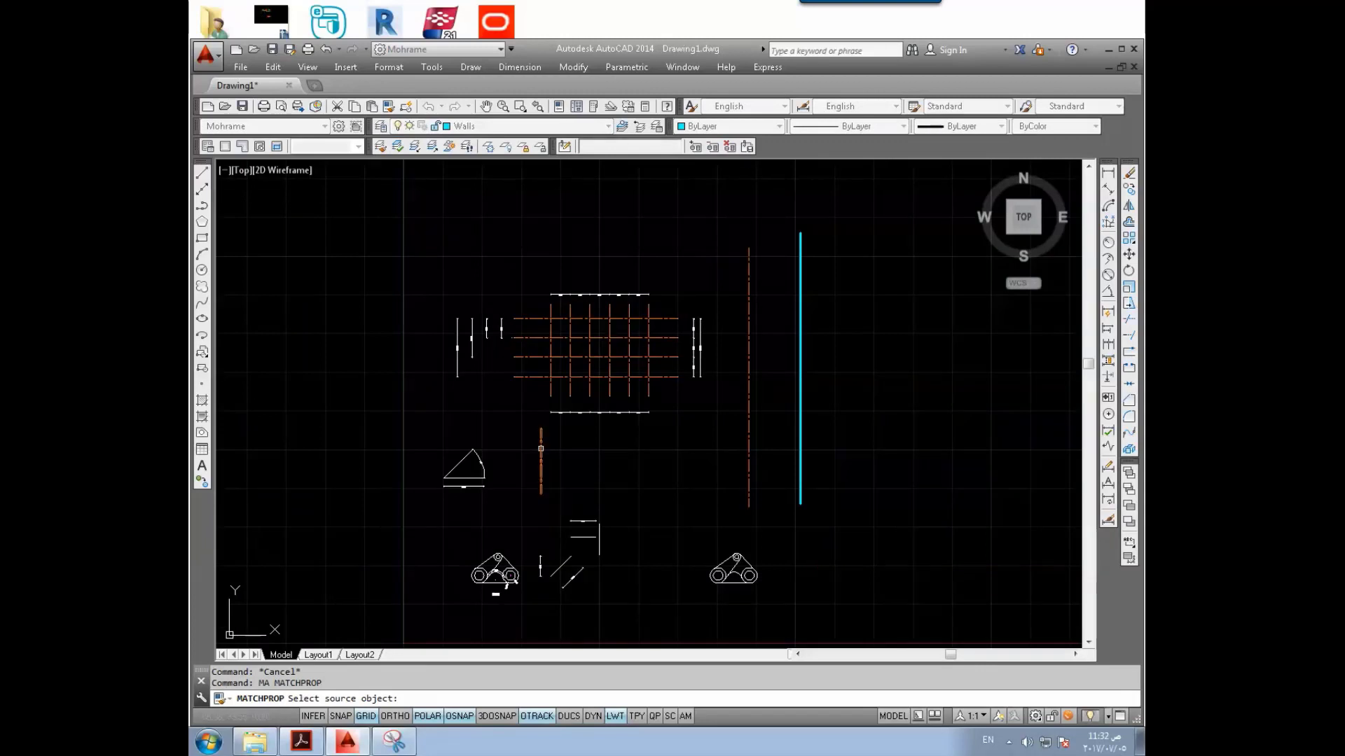
{"action": "left_click", "coordinate": [541, 448]}
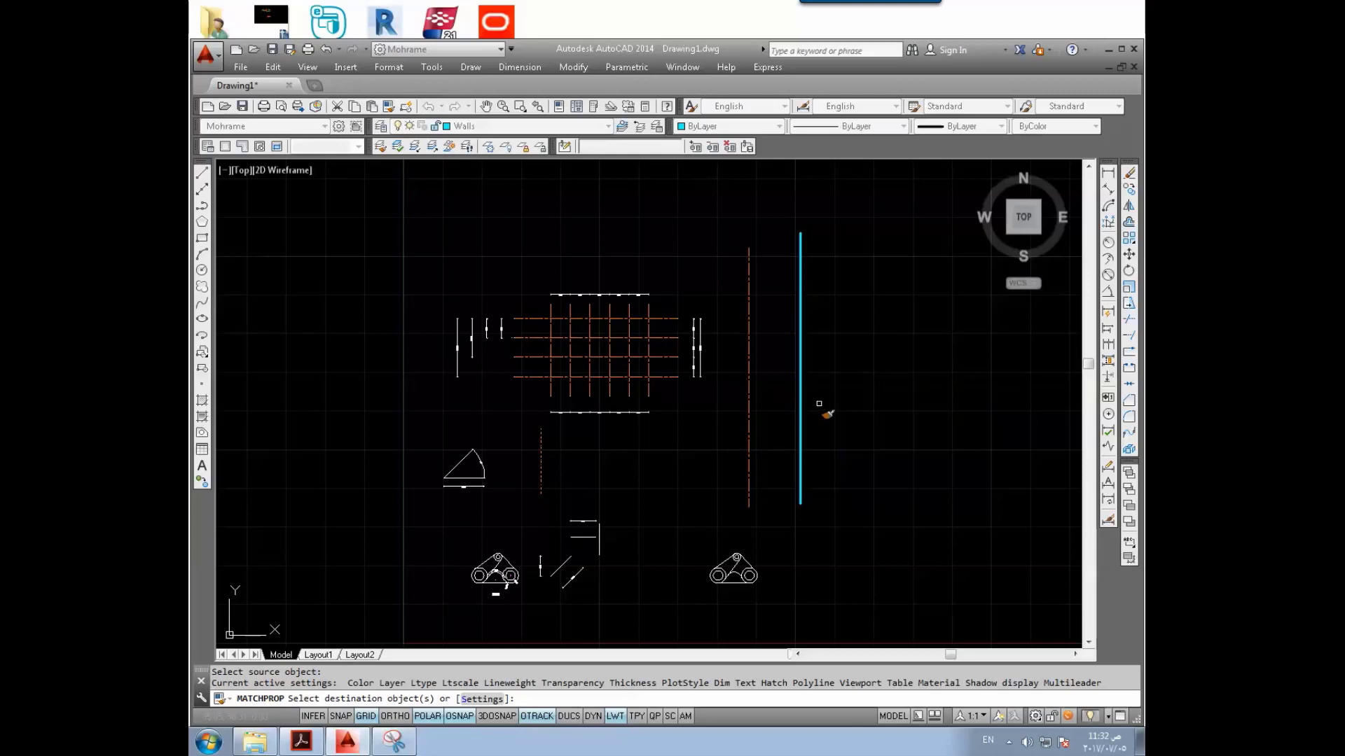
{"action": "left_click", "coordinate": [818, 404]}
{"action": "left_click", "coordinate": [788, 424]}
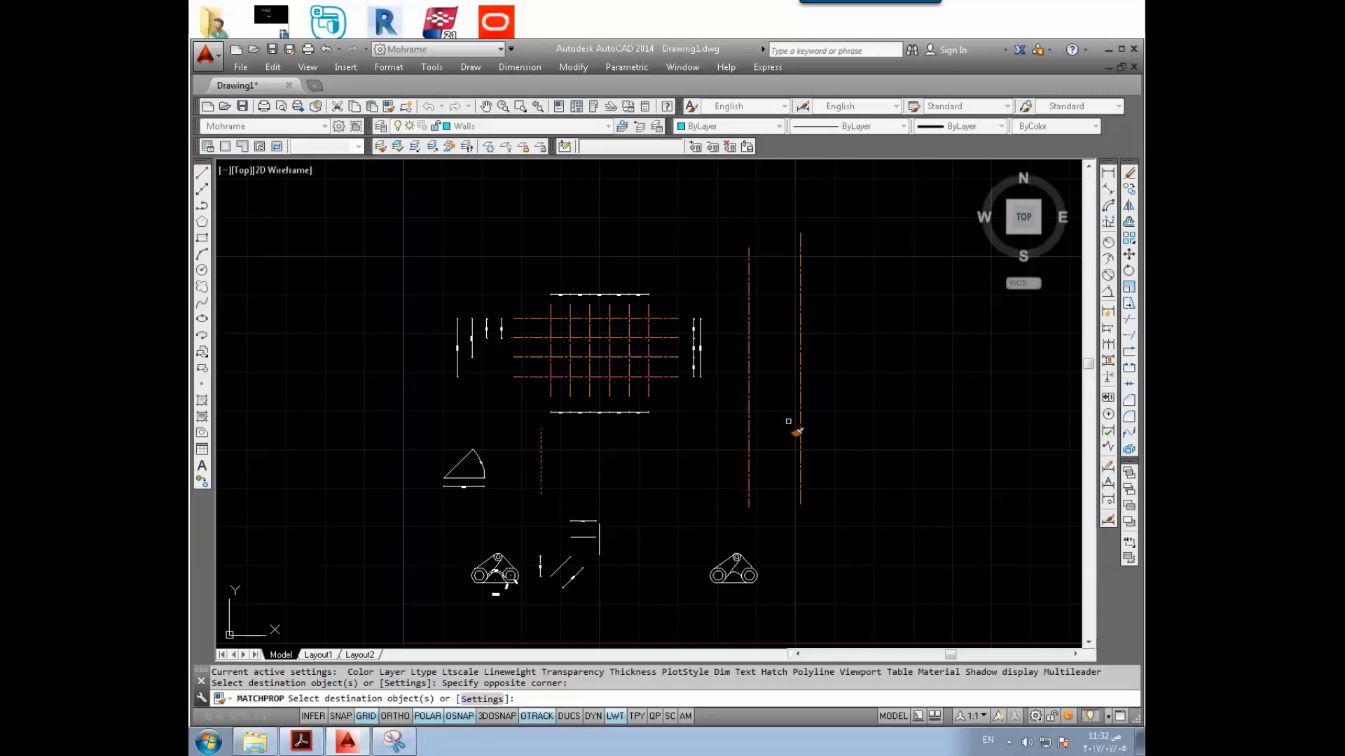
{"action": "key", "text": "Return"}
{"action": "key", "text": "Escape"}
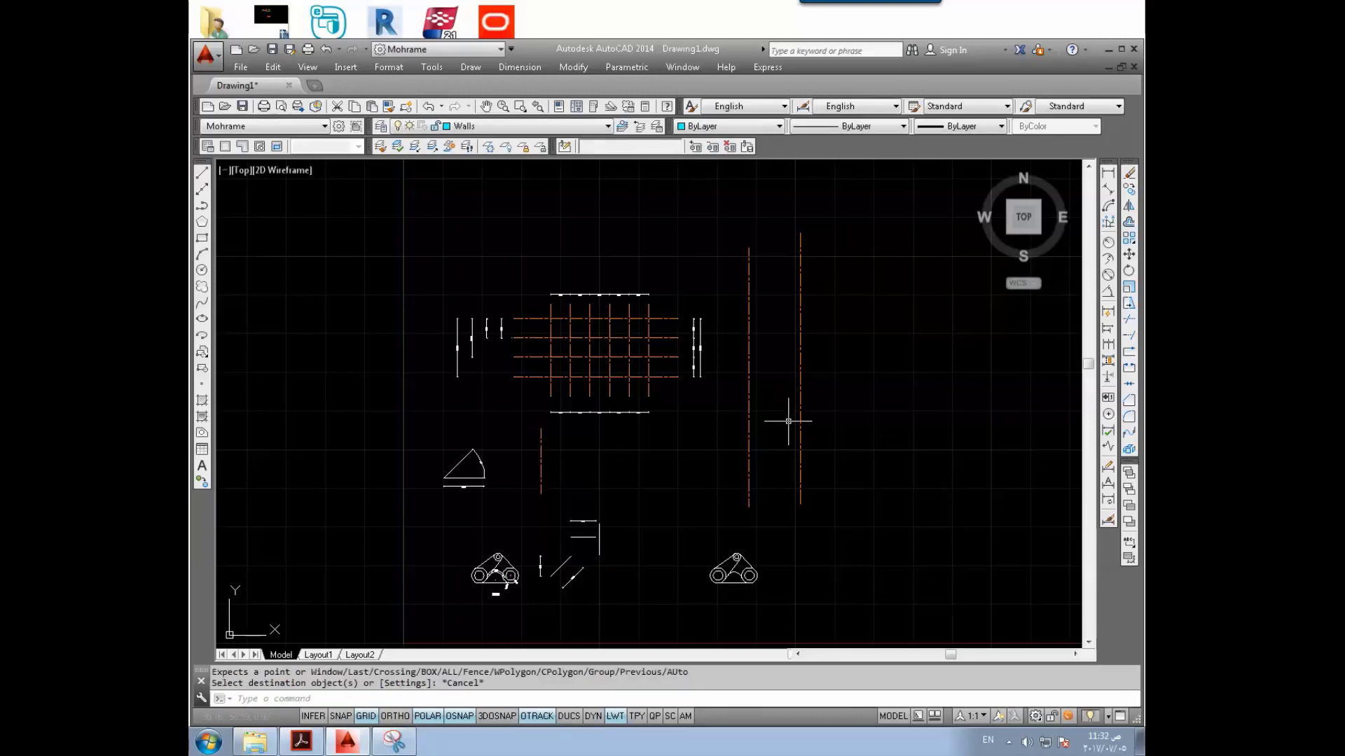
{"action": "key", "text": "ctrl+z"}
Step: Try matching the Walls line's properties onto the angled figure's two straight lines and its dimensions, and undo the change
{"action": "type", "text": "MA"}
{"action": "key", "text": "Return"}
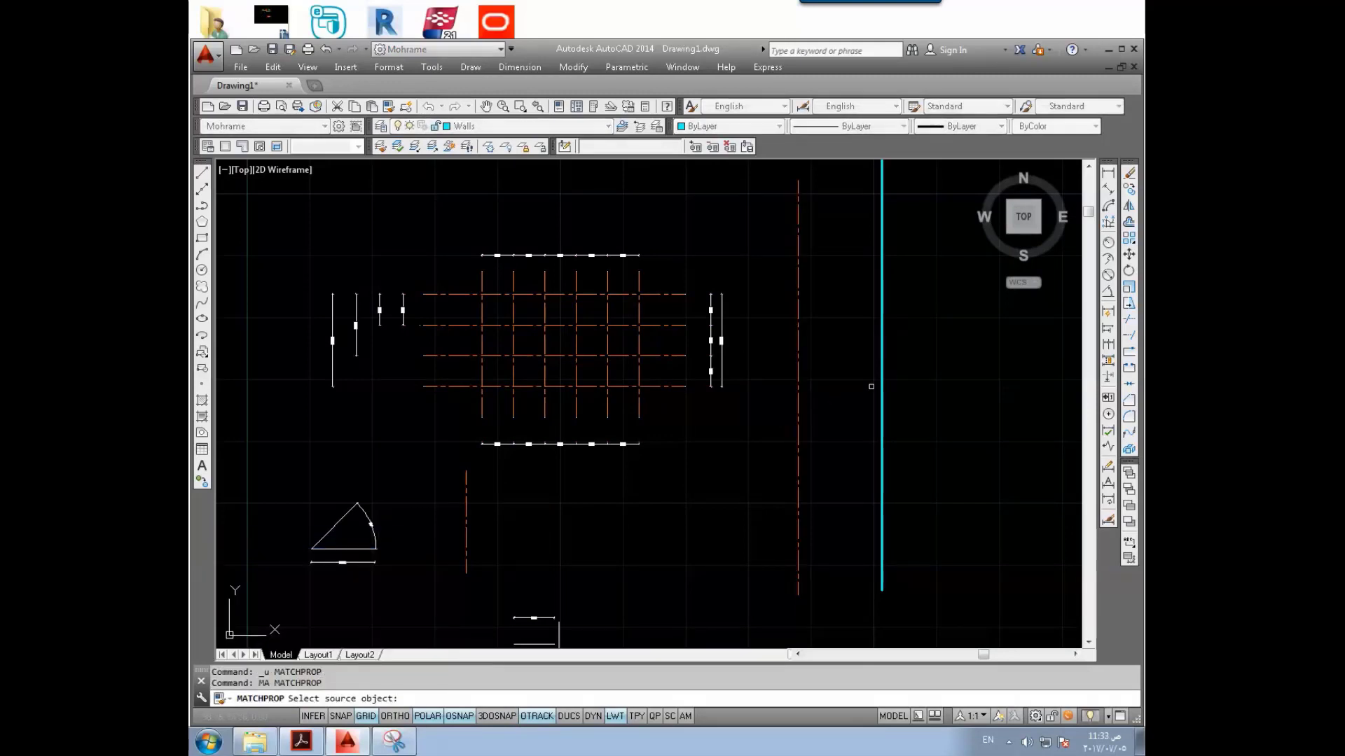
{"action": "left_click", "coordinate": [879, 382]}
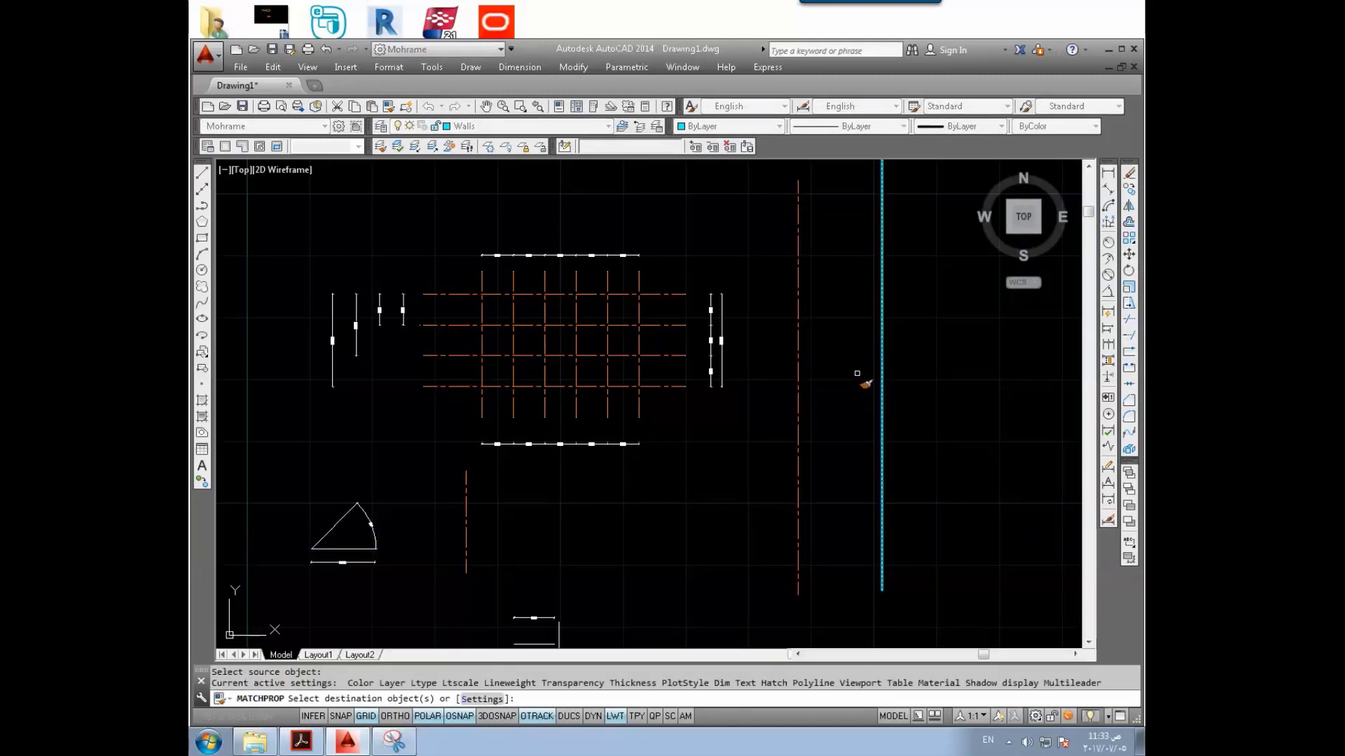
{"action": "scroll", "coordinate": [858, 373], "scroll_direction": "down", "scroll_amount": 2}
{"action": "scroll", "coordinate": [525, 483], "scroll_direction": "up", "scroll_amount": 4}
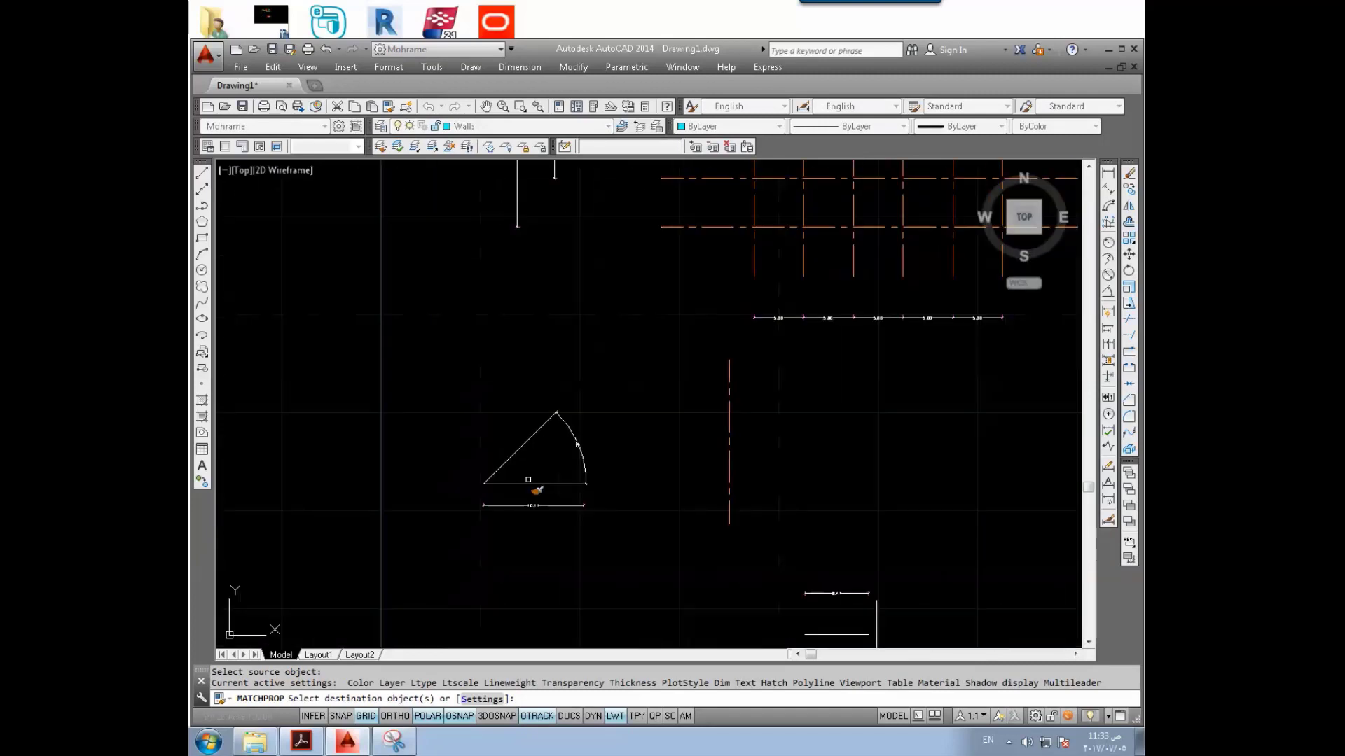
{"action": "left_click", "coordinate": [526, 492]}
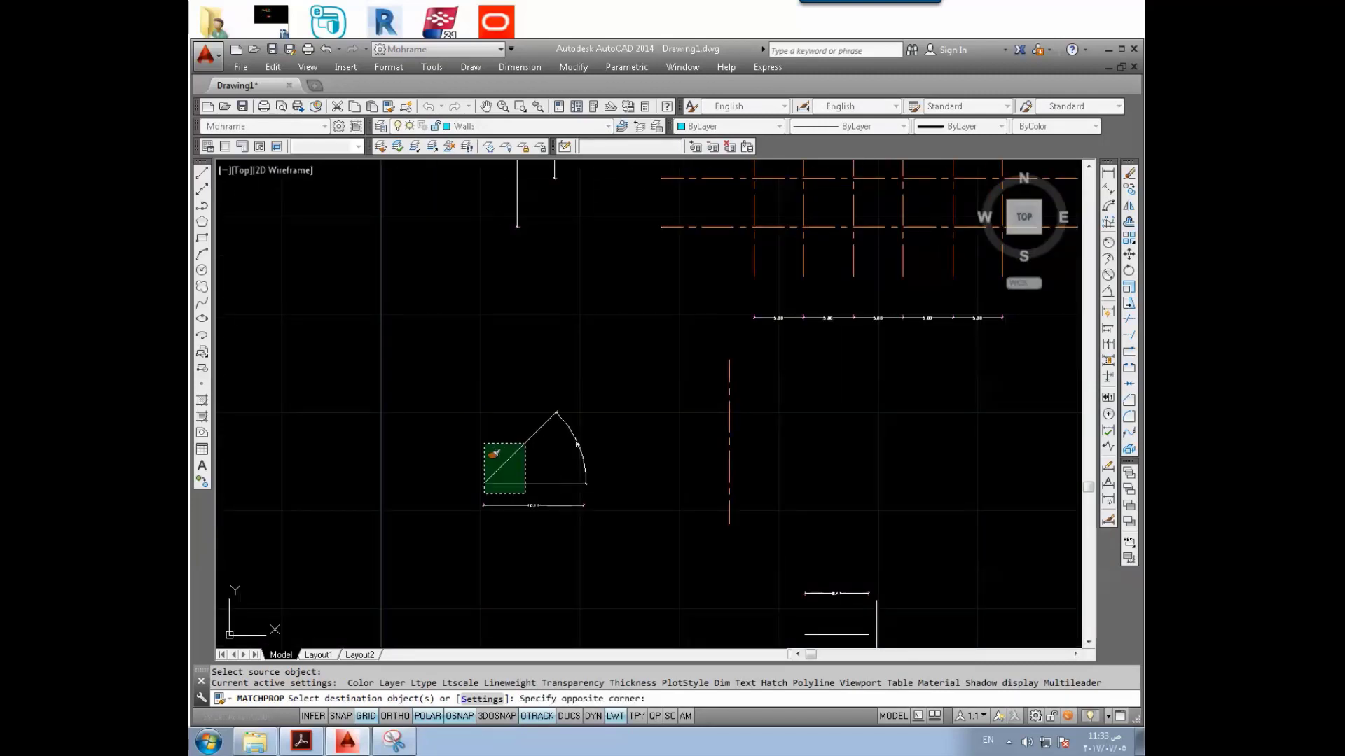
{"action": "left_click", "coordinate": [481, 439]}
{"action": "scroll", "coordinate": [489, 460], "scroll_direction": "up", "scroll_amount": 2}
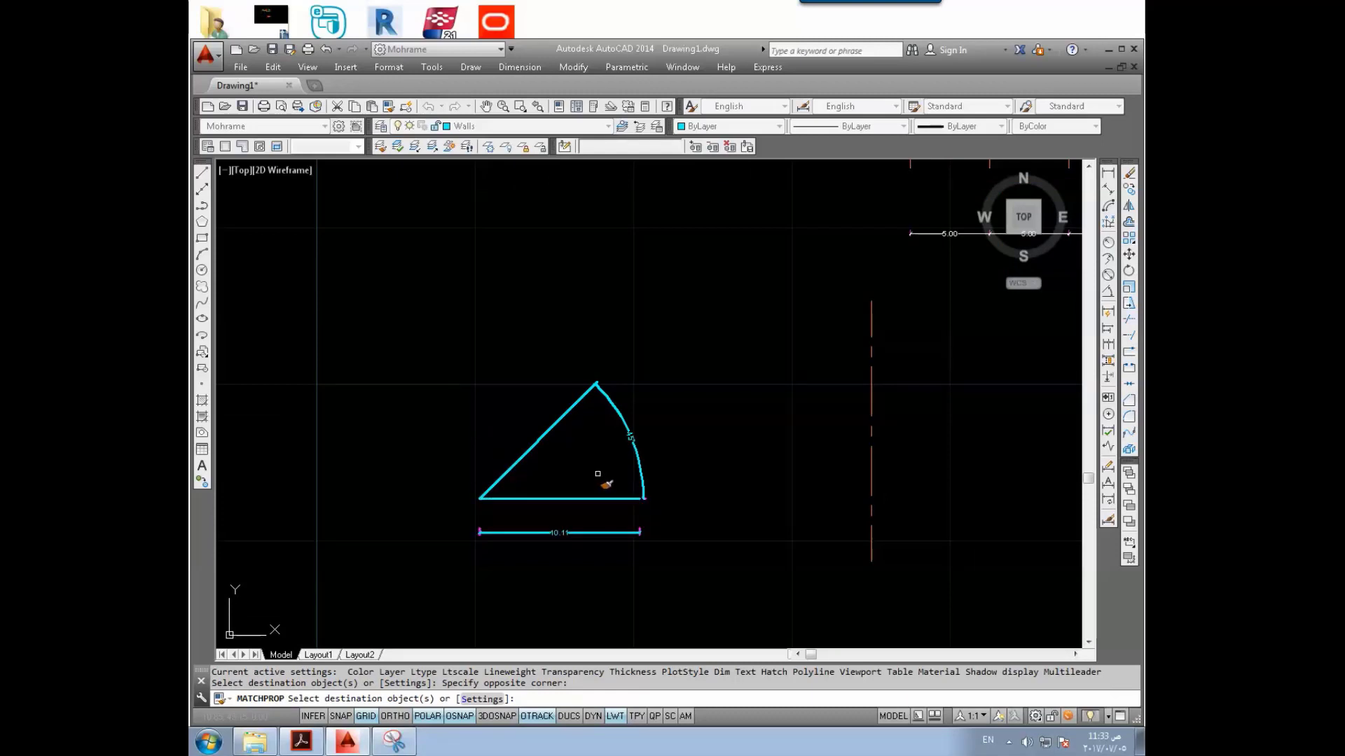
{"action": "type", "text": "ma"}
{"action": "key", "text": "Return"}
{"action": "key", "text": "Escape"}
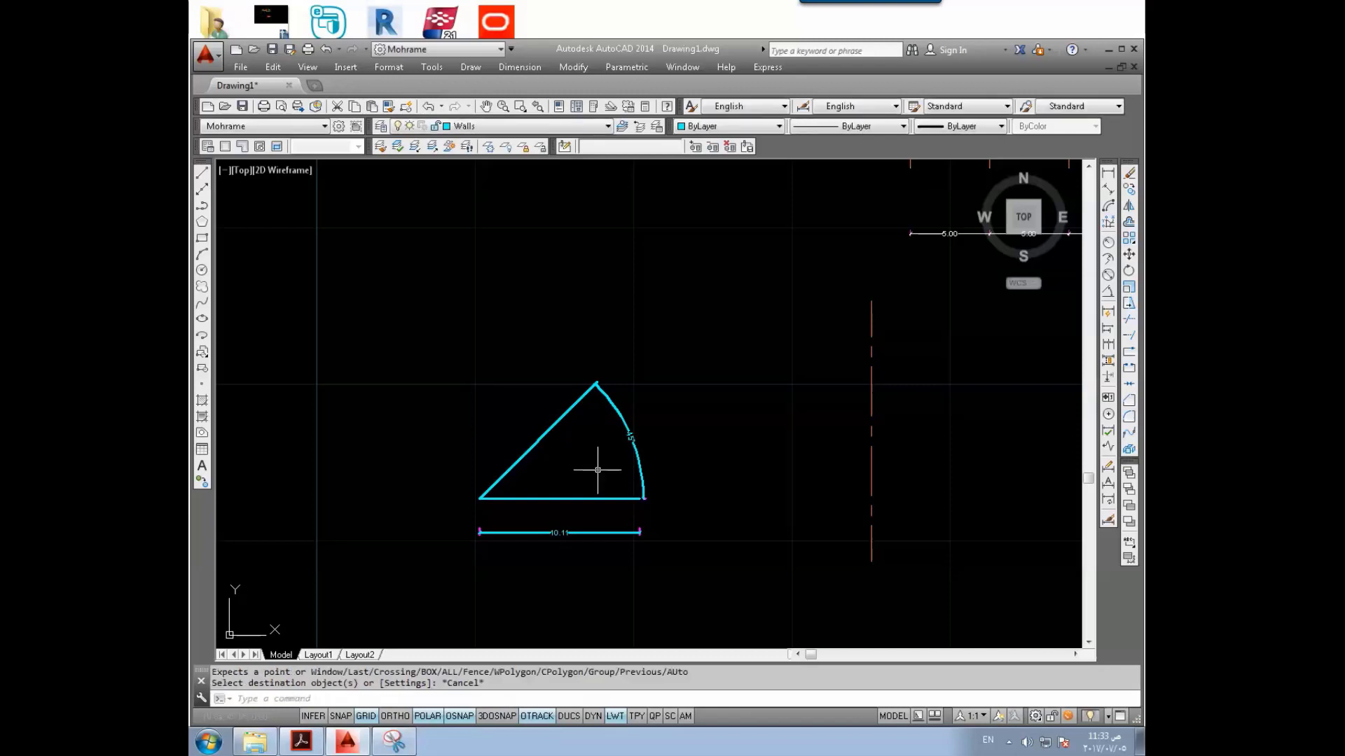
{"action": "scroll", "coordinate": [597, 469], "scroll_direction": "down", "scroll_amount": 5}
Step: Match the Walls line's properties onto only the sloped and horizontal lines of the 45° angled figure
{"action": "type", "text": "Ma"}
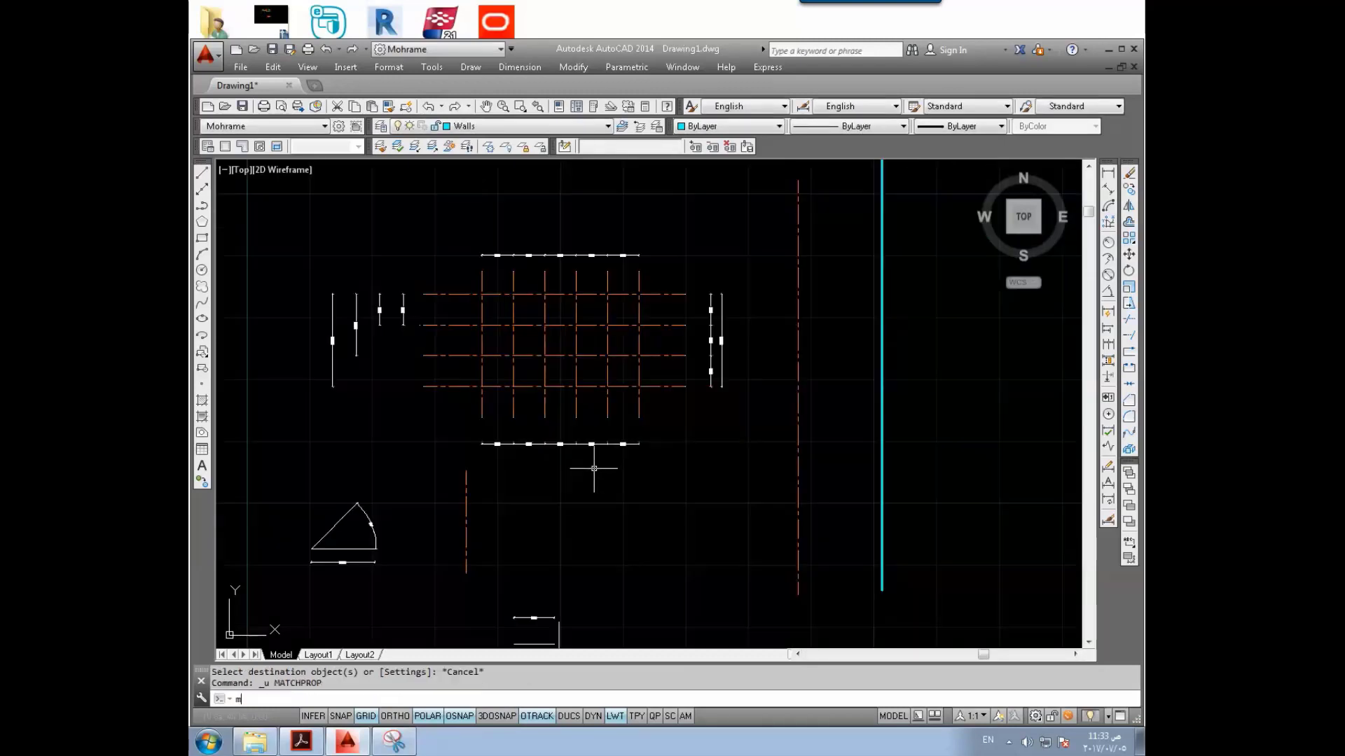
{"action": "key", "text": "Return"}
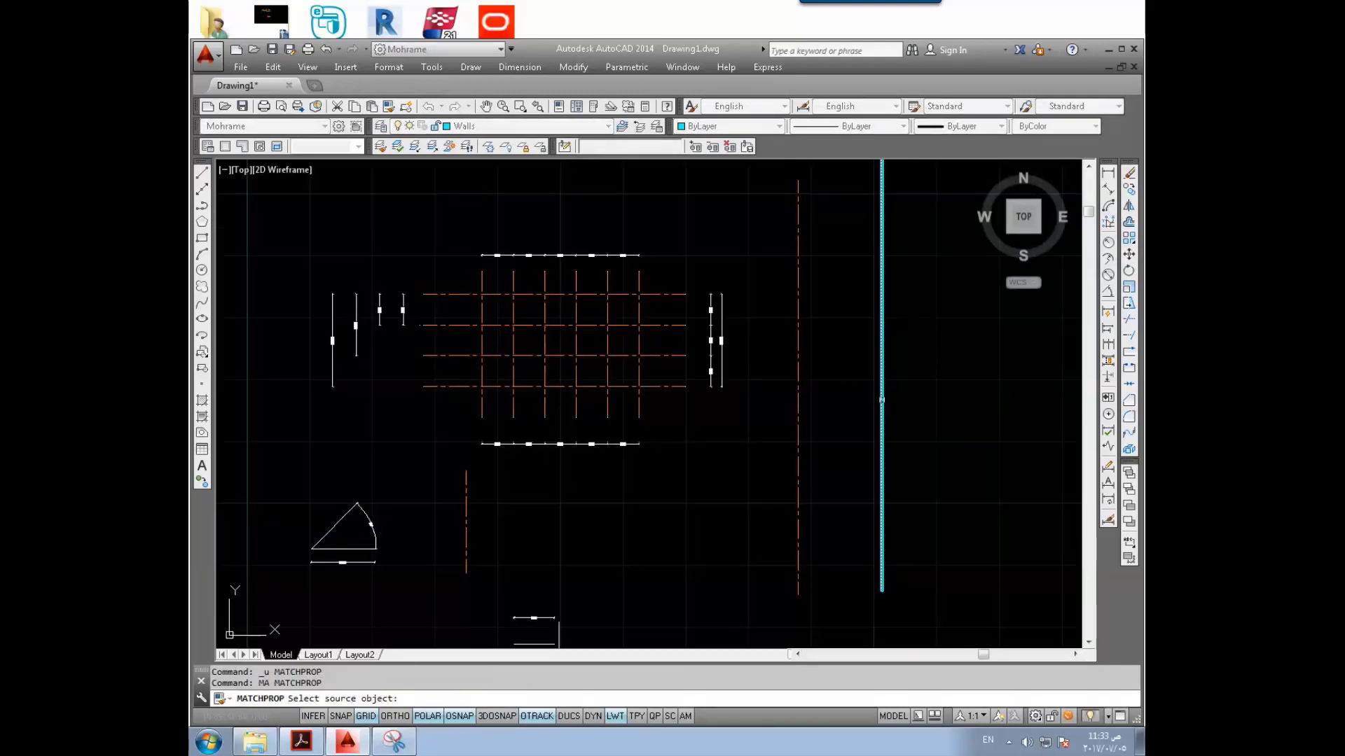
{"action": "left_click", "coordinate": [881, 411]}
{"action": "left_click", "coordinate": [331, 531]}
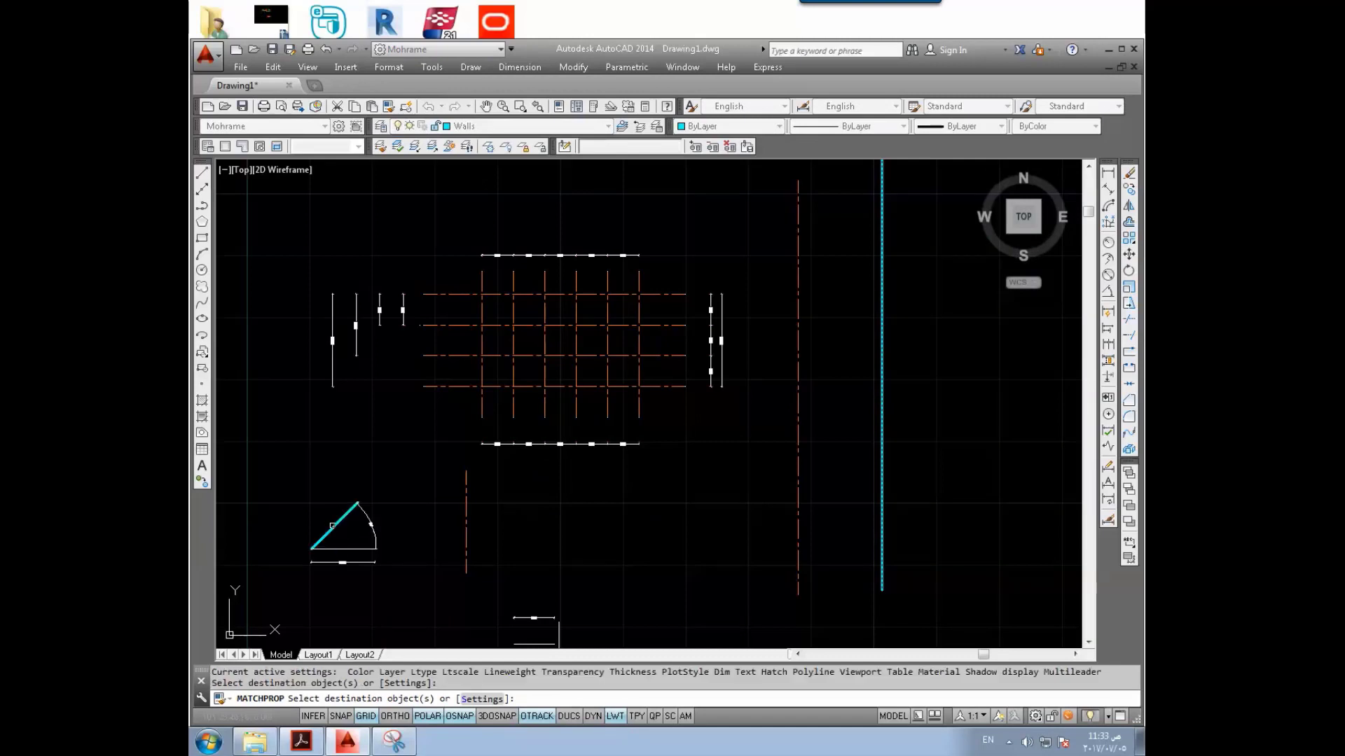
{"action": "left_click", "coordinate": [337, 549]}
{"action": "scroll", "coordinate": [325, 504], "scroll_direction": "up", "scroll_amount": 4}
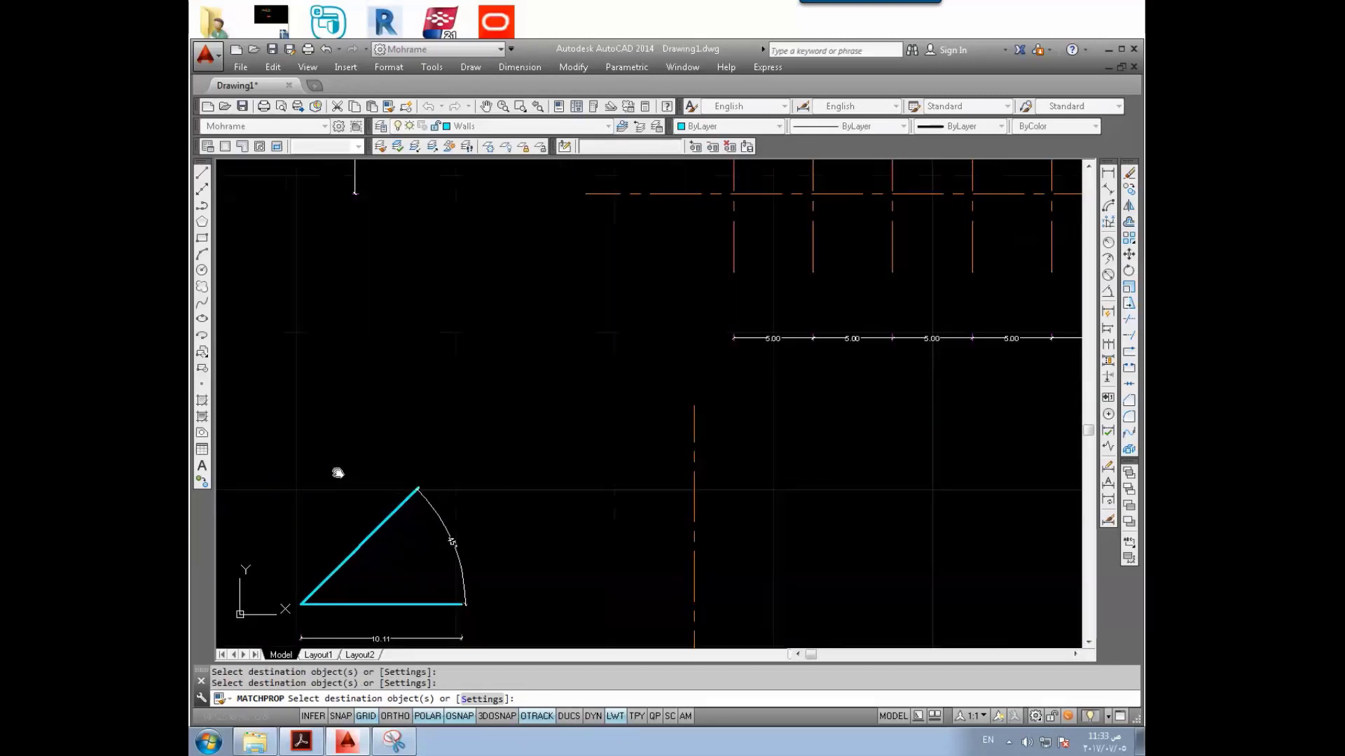
{"action": "scroll", "coordinate": [352, 420], "scroll_direction": "down", "scroll_amount": 5}
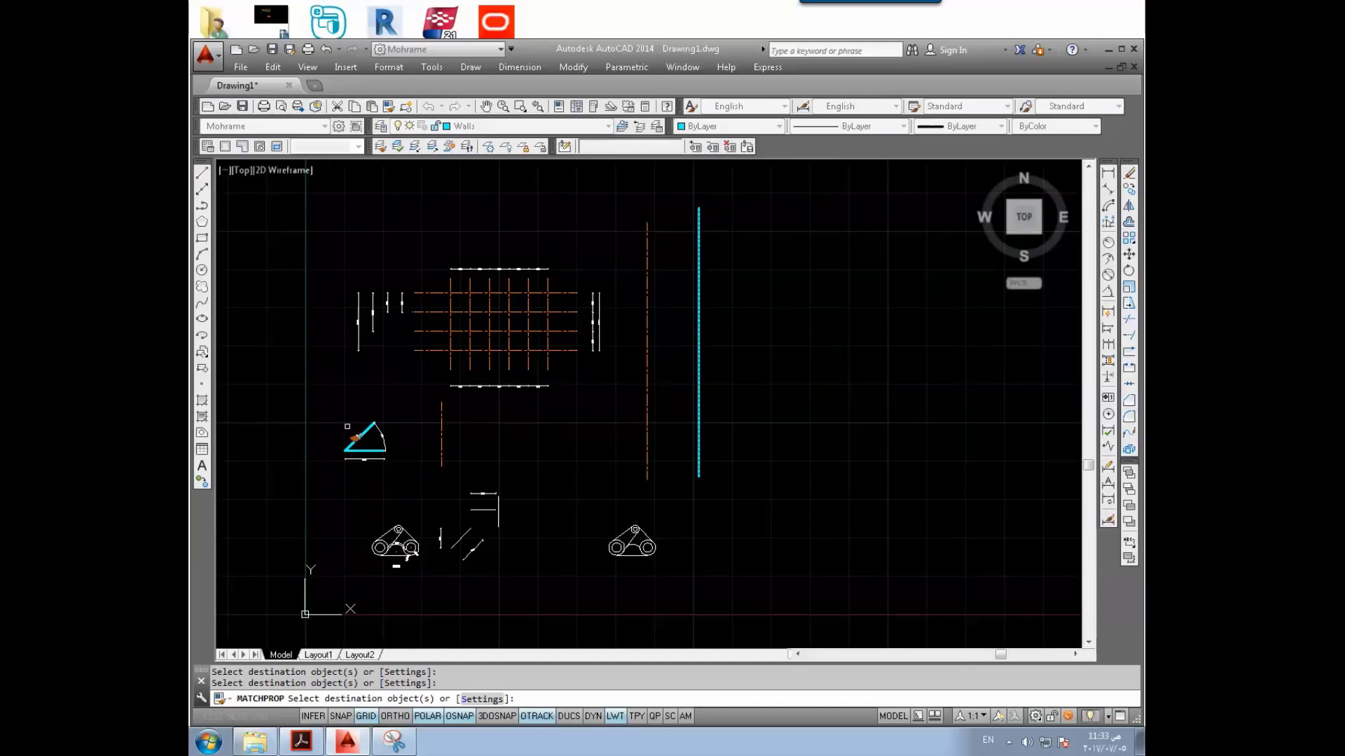
{"action": "key", "text": "Escape"}
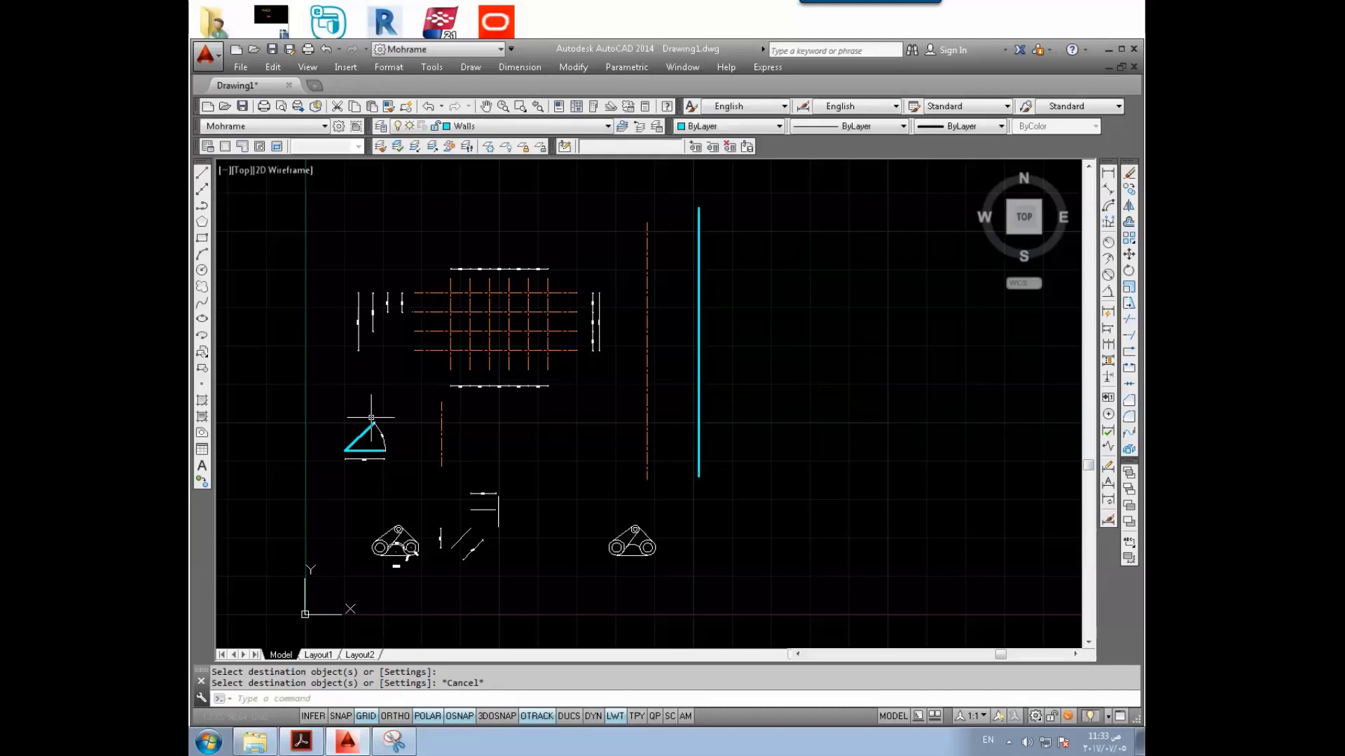
Step: Set the object linetype scale of the short vertical axis line below the grid to 0.5 in its properties
{"action": "scroll", "coordinate": [430, 425], "scroll_direction": "up", "scroll_amount": 4}
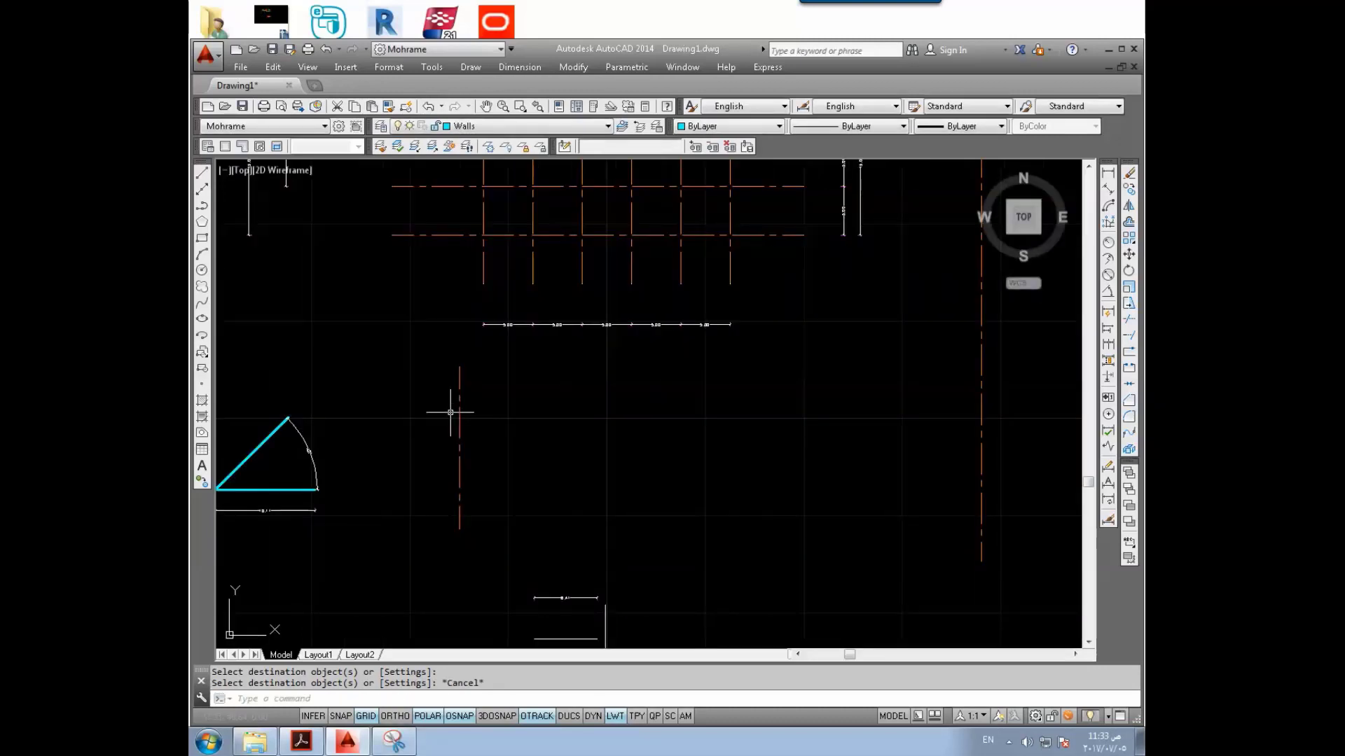
{"action": "scroll", "coordinate": [450, 410], "scroll_direction": "up", "scroll_amount": 2}
{"action": "scroll", "coordinate": [471, 403], "scroll_direction": "down", "scroll_amount": 2}
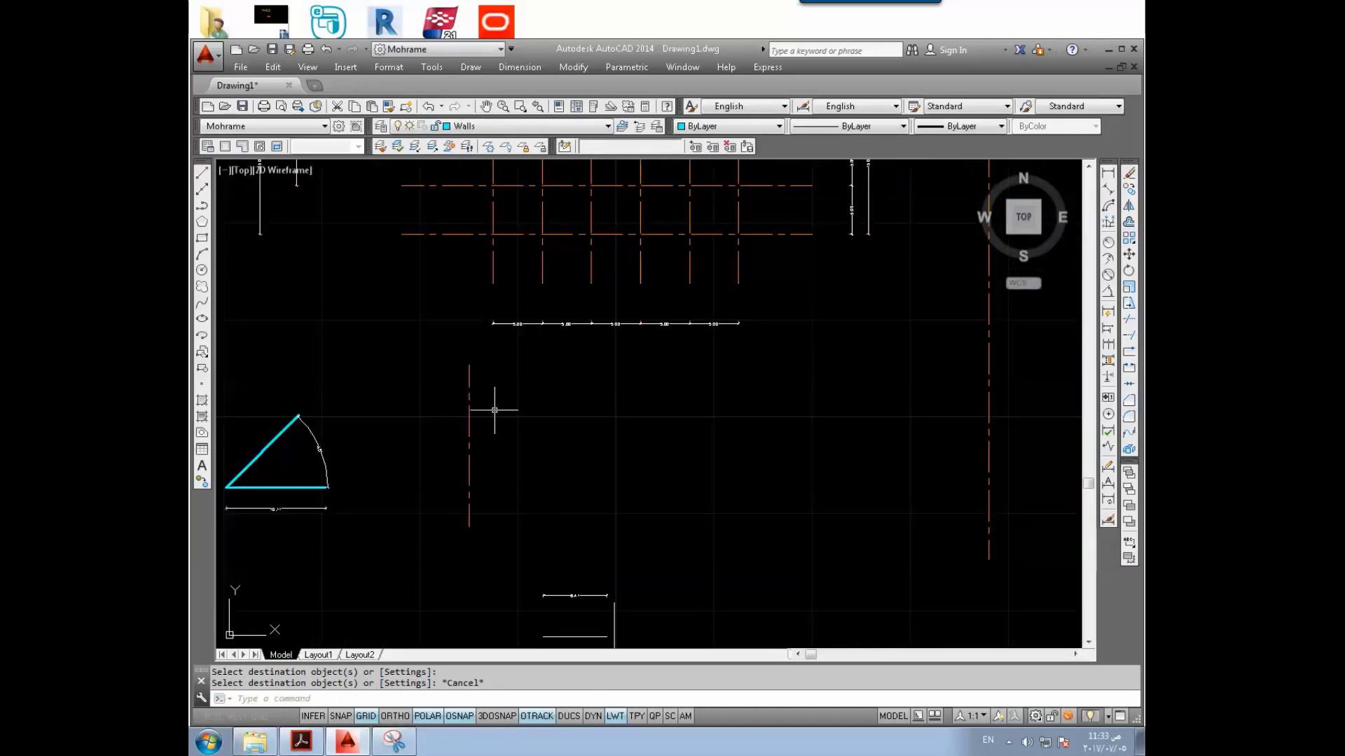
{"action": "left_click", "coordinate": [492, 410]}
{"action": "left_click", "coordinate": [449, 439]}
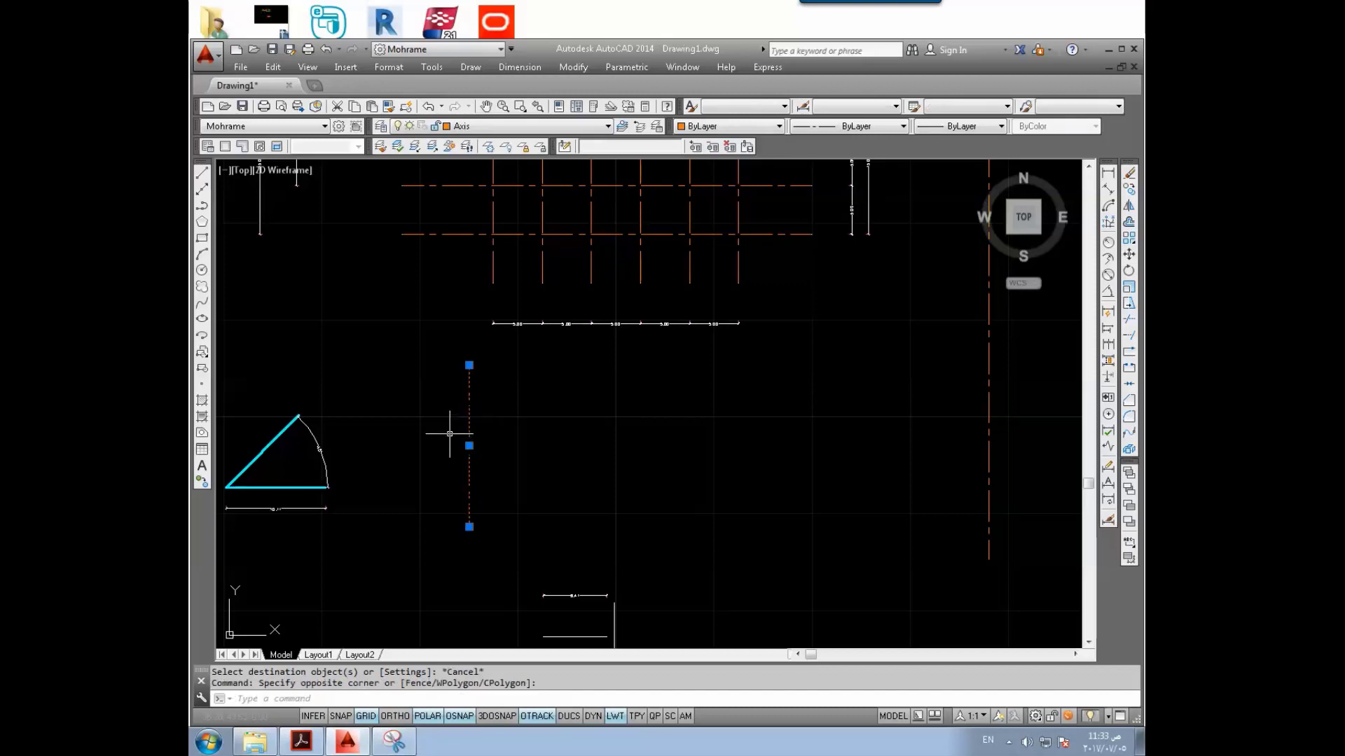
{"action": "type", "text": "Pr"}
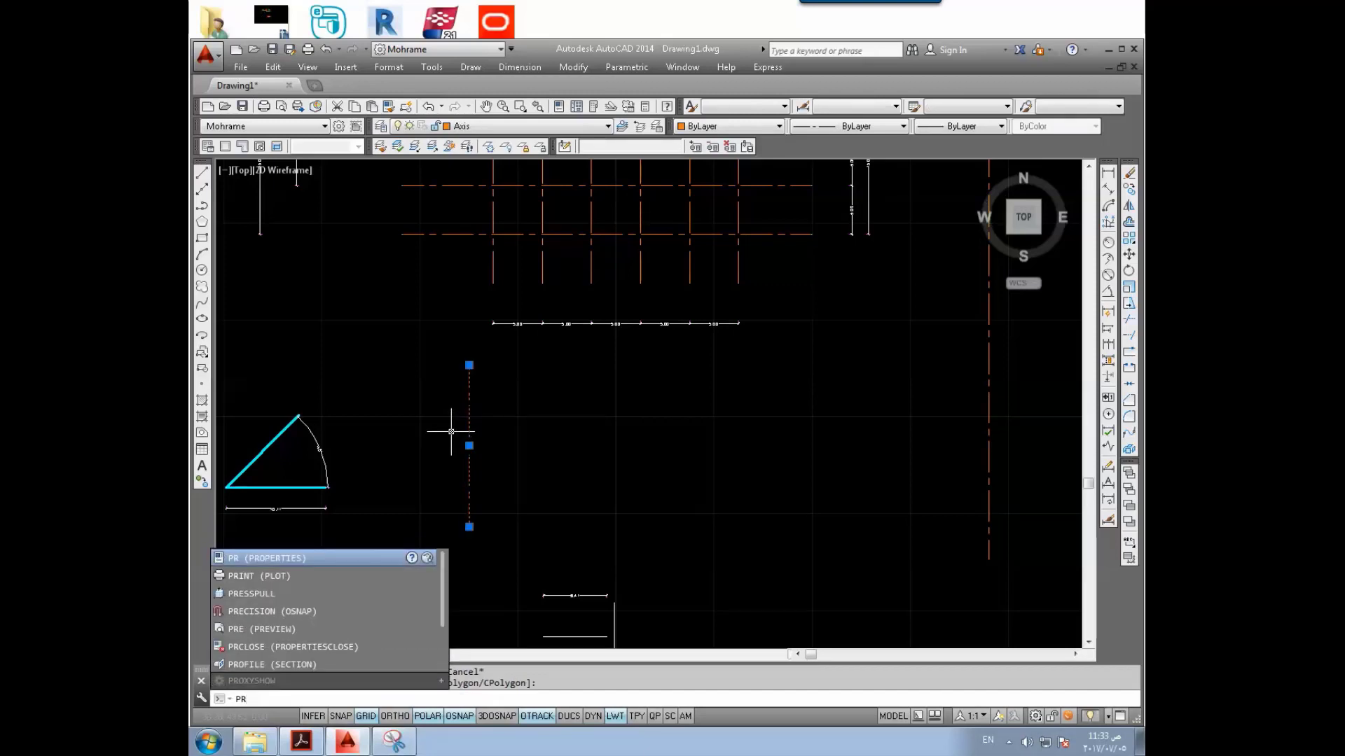
{"action": "key", "text": "Return"}
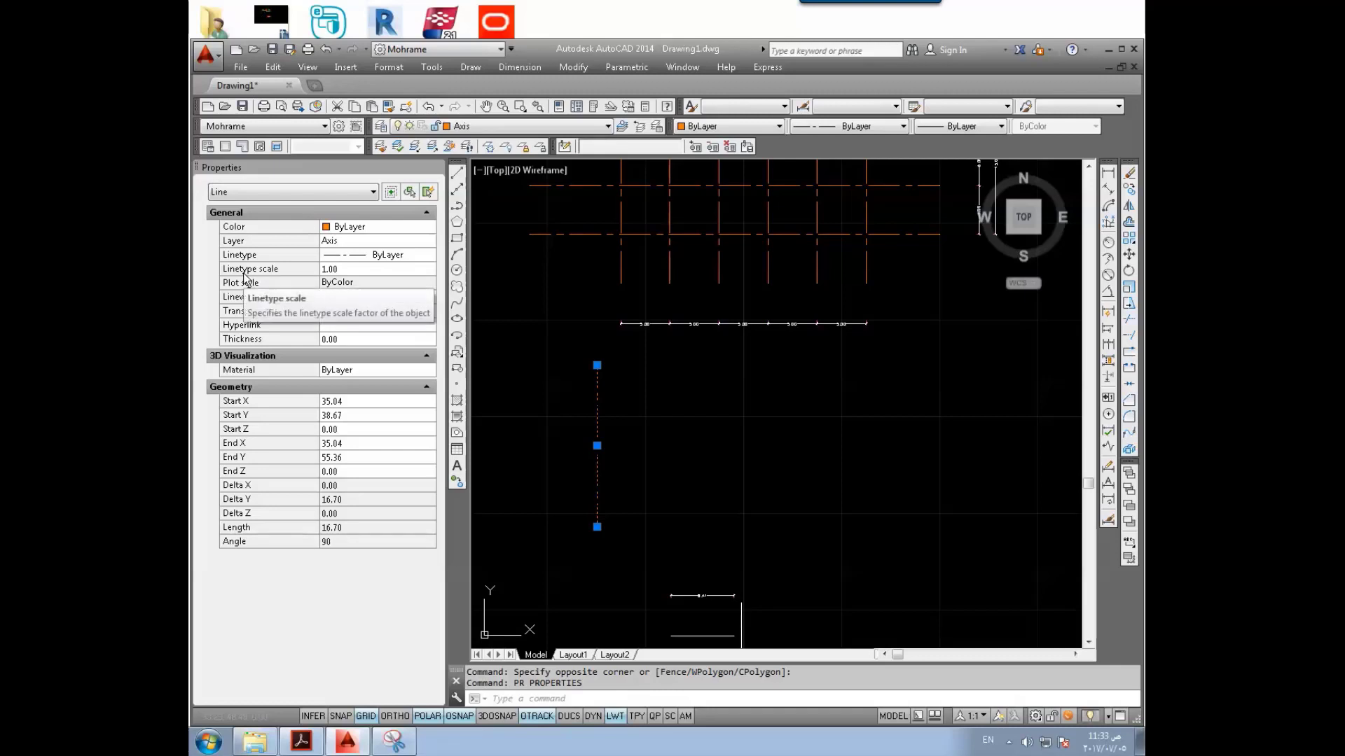
{"action": "left_click", "coordinate": [344, 271]}
{"action": "type", "text": ".5"}
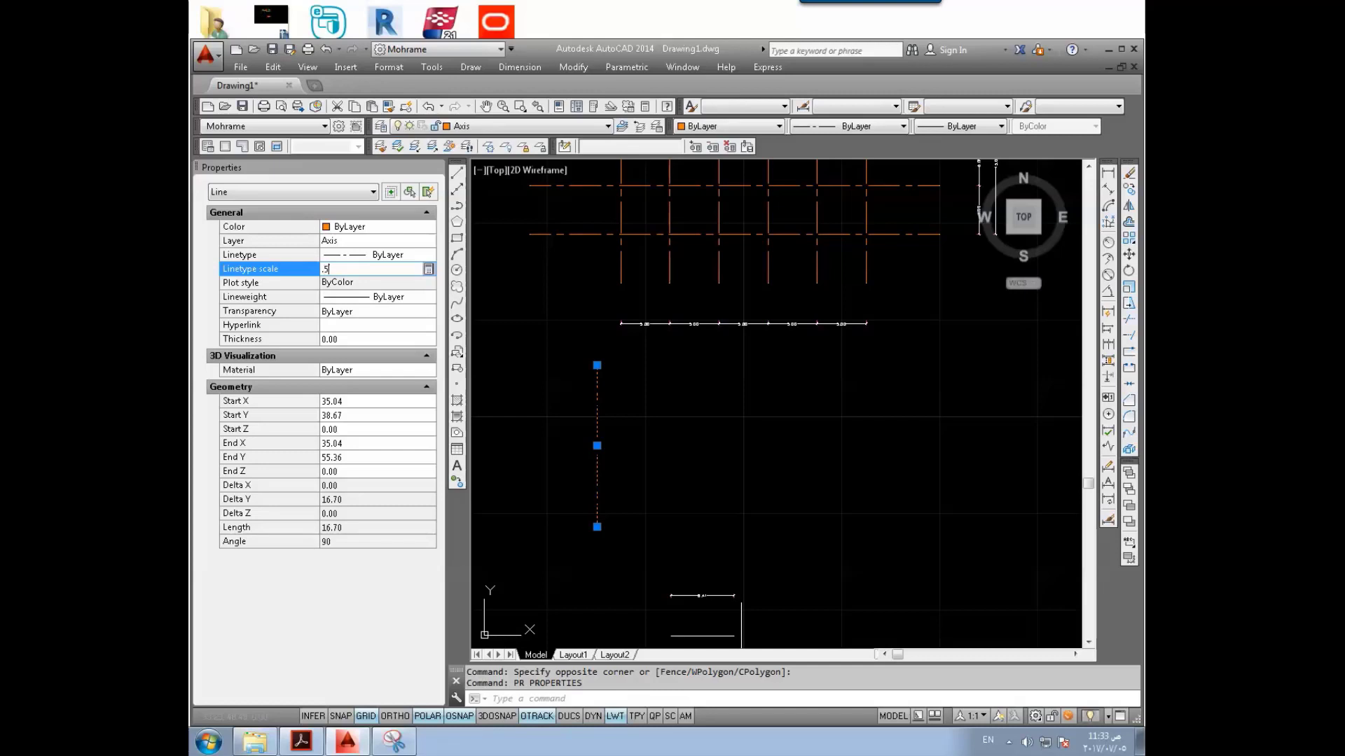
{"action": "key", "text": "Return"}
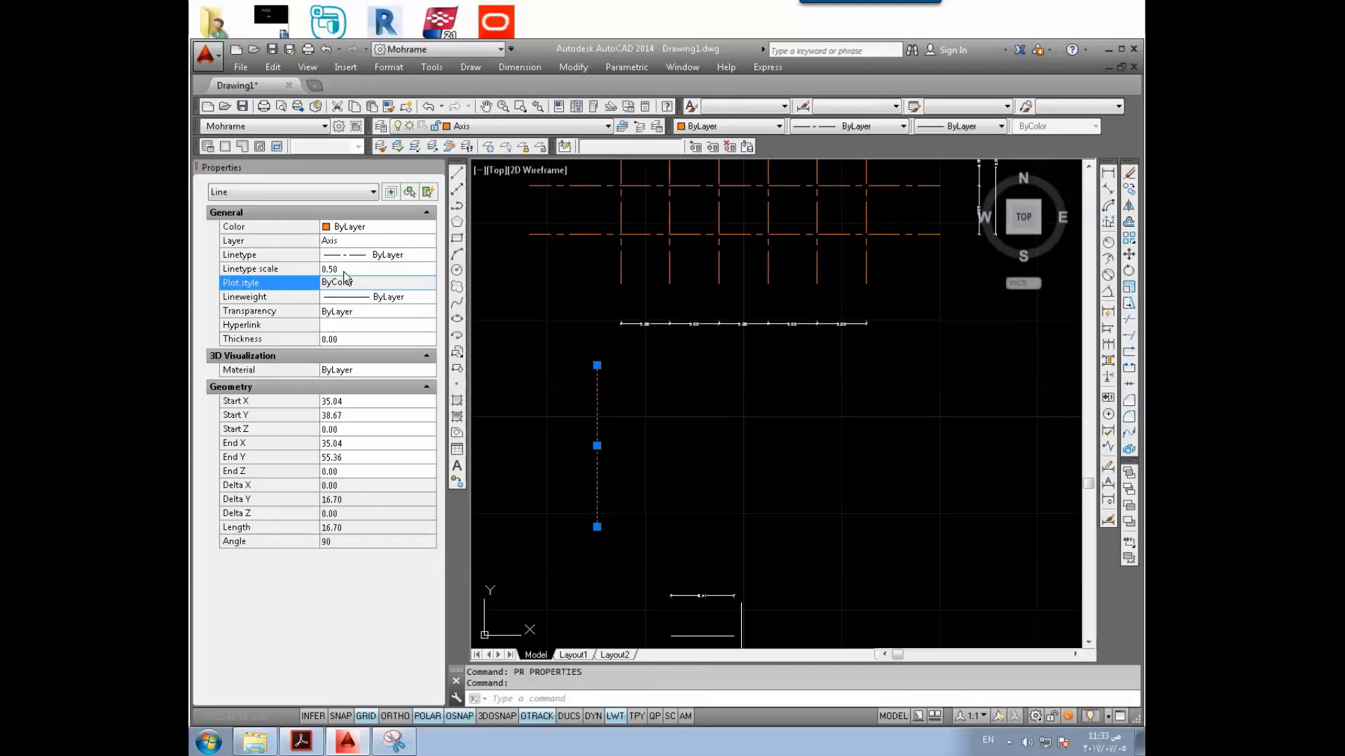
{"action": "left_click", "coordinate": [540, 393]}
{"action": "key", "text": "Escape"}
{"action": "scroll", "coordinate": [603, 424], "scroll_direction": "up", "scroll_amount": 2}
{"action": "scroll", "coordinate": [600, 424], "scroll_direction": "down", "scroll_amount": 2}
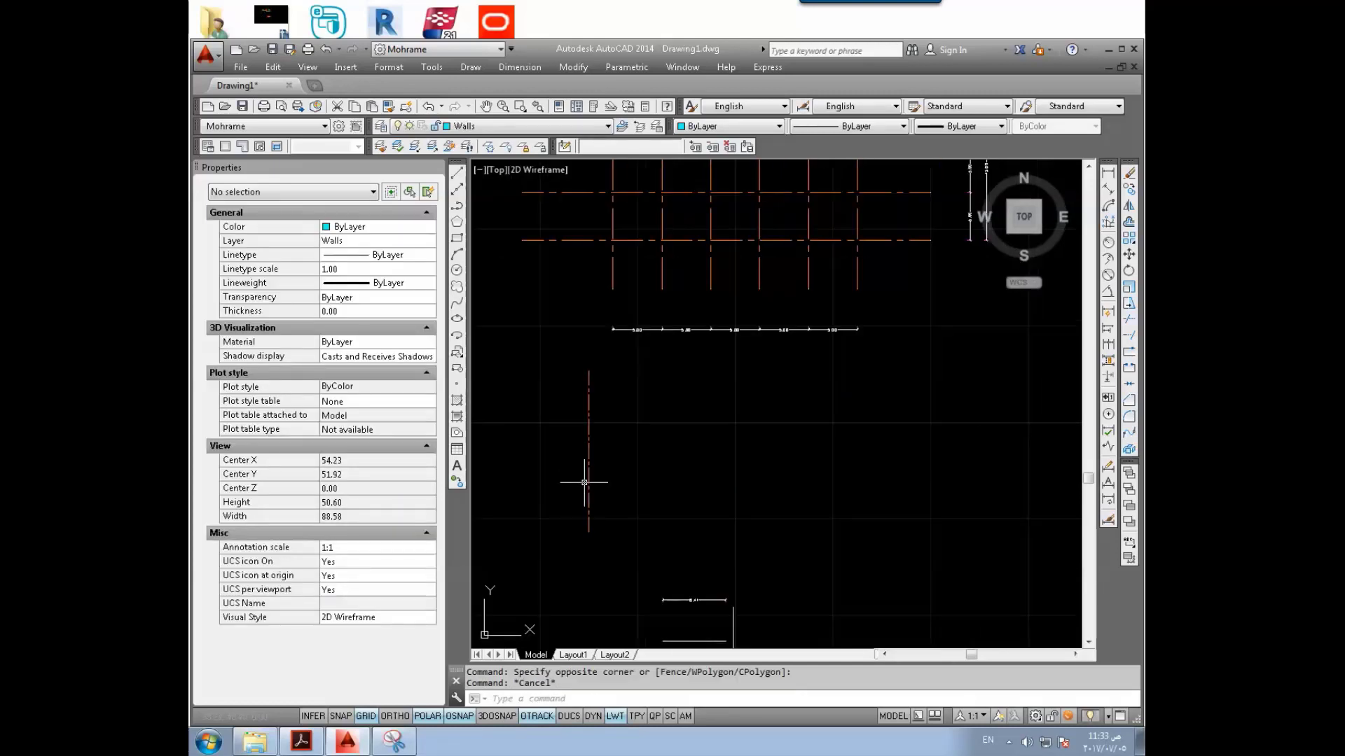
{"action": "left_click", "coordinate": [596, 378]}
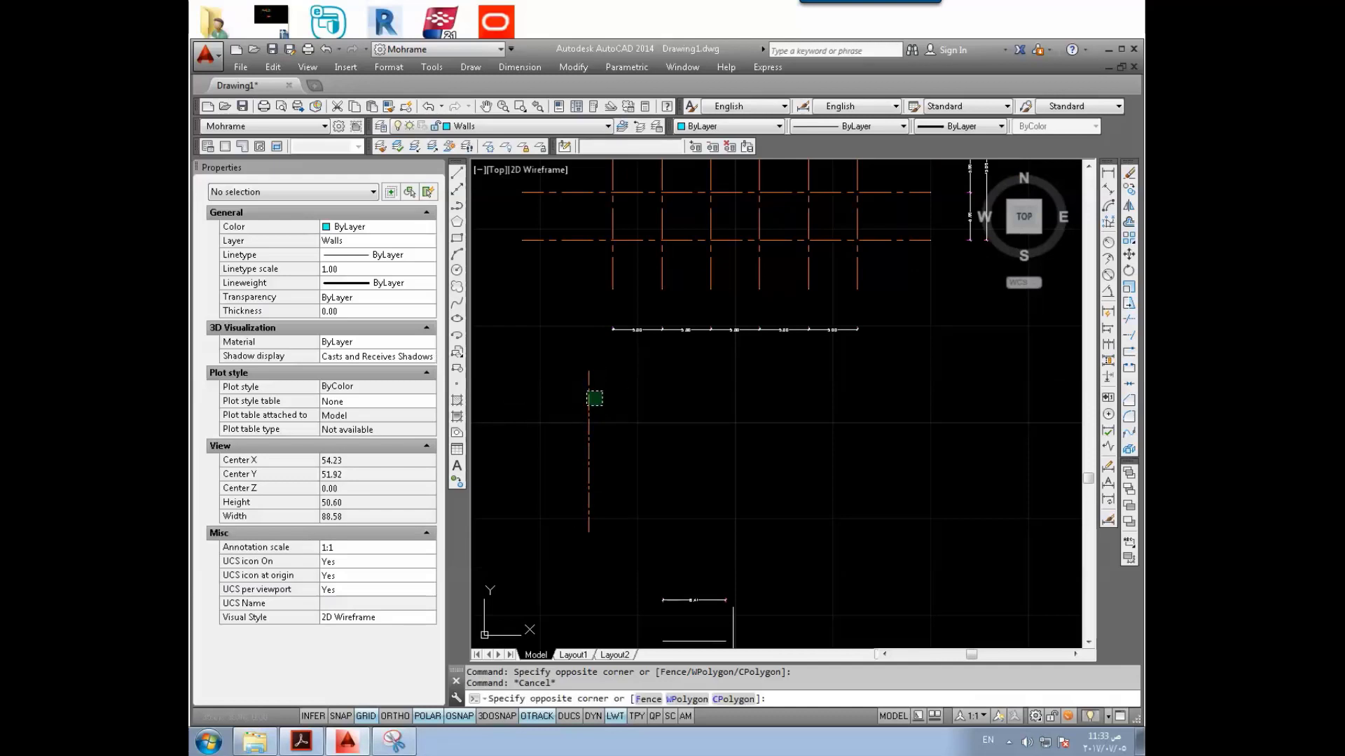
{"action": "left_click", "coordinate": [568, 420]}
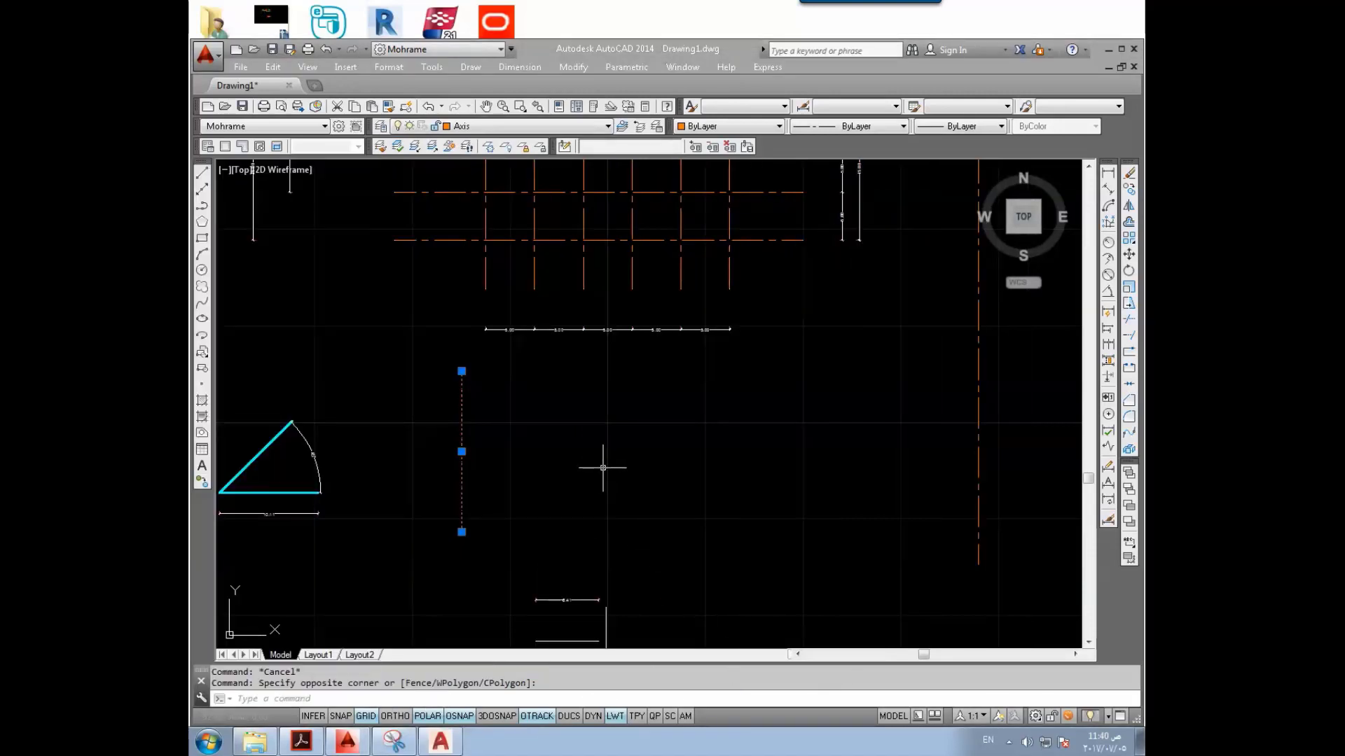
{"action": "left_click", "coordinate": [485, 541]}
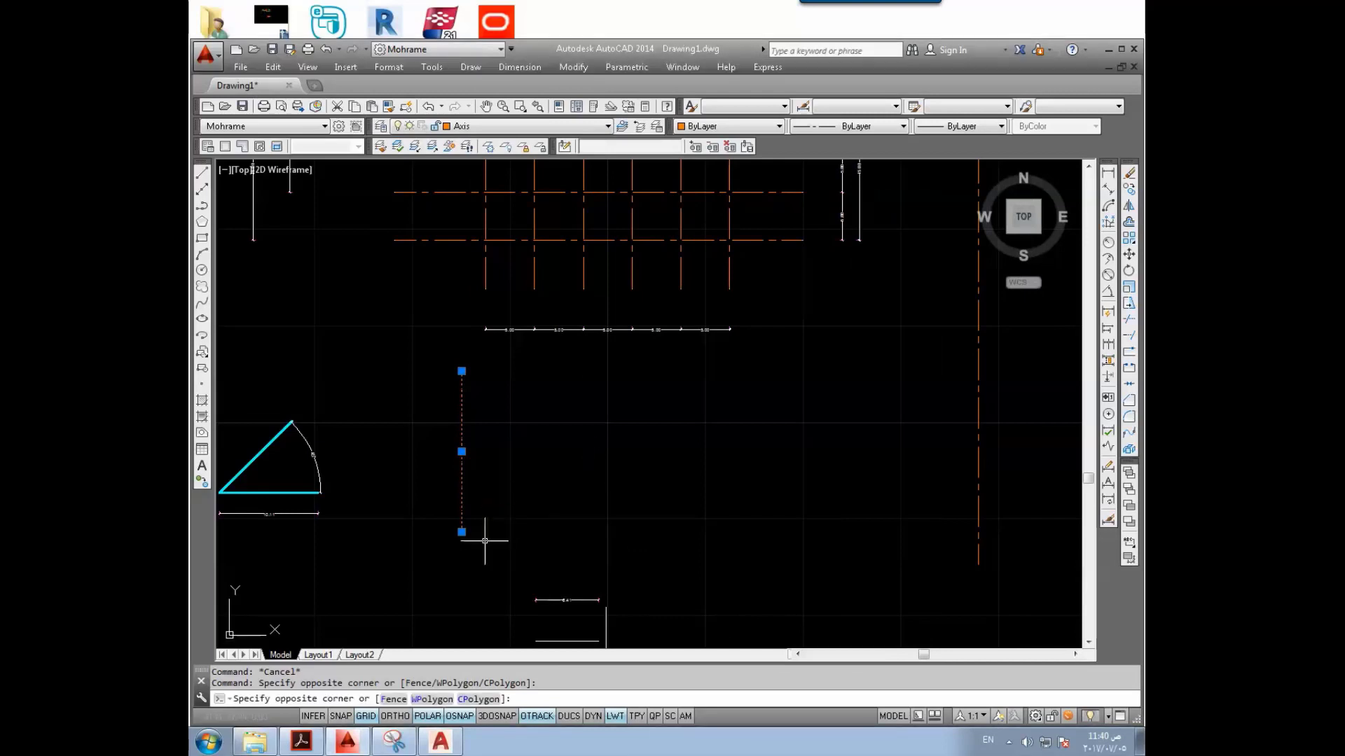
{"action": "key", "text": "Escape"}
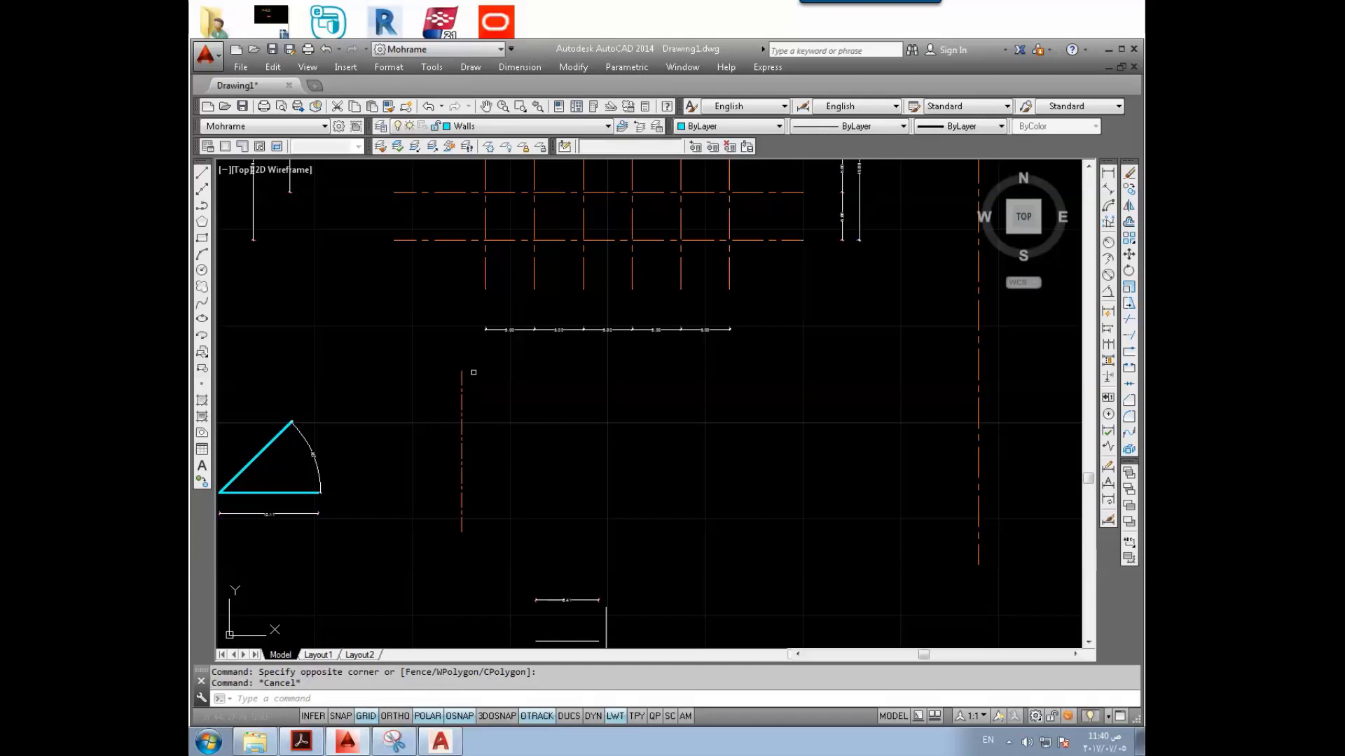
{"action": "left_click", "coordinate": [484, 127]}
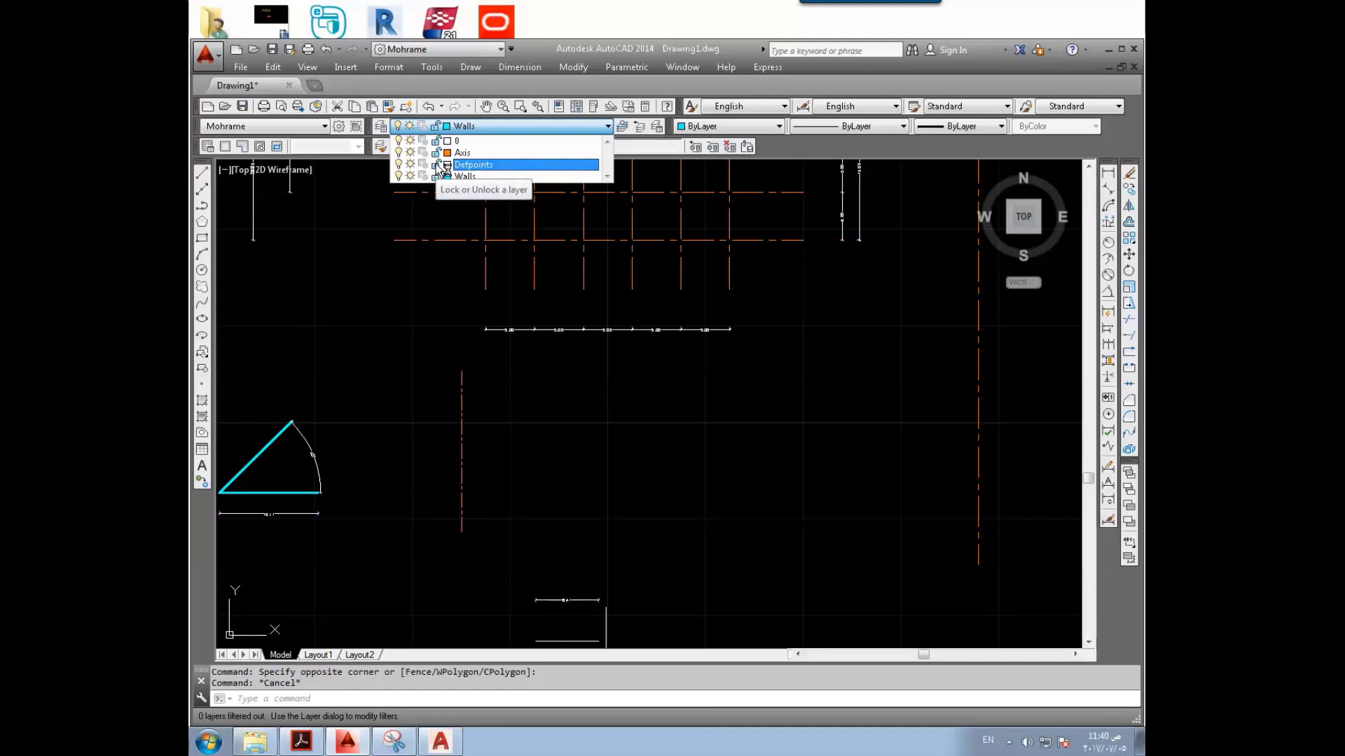
{"action": "left_click", "coordinate": [330, 298]}
{"action": "left_click", "coordinate": [326, 305]}
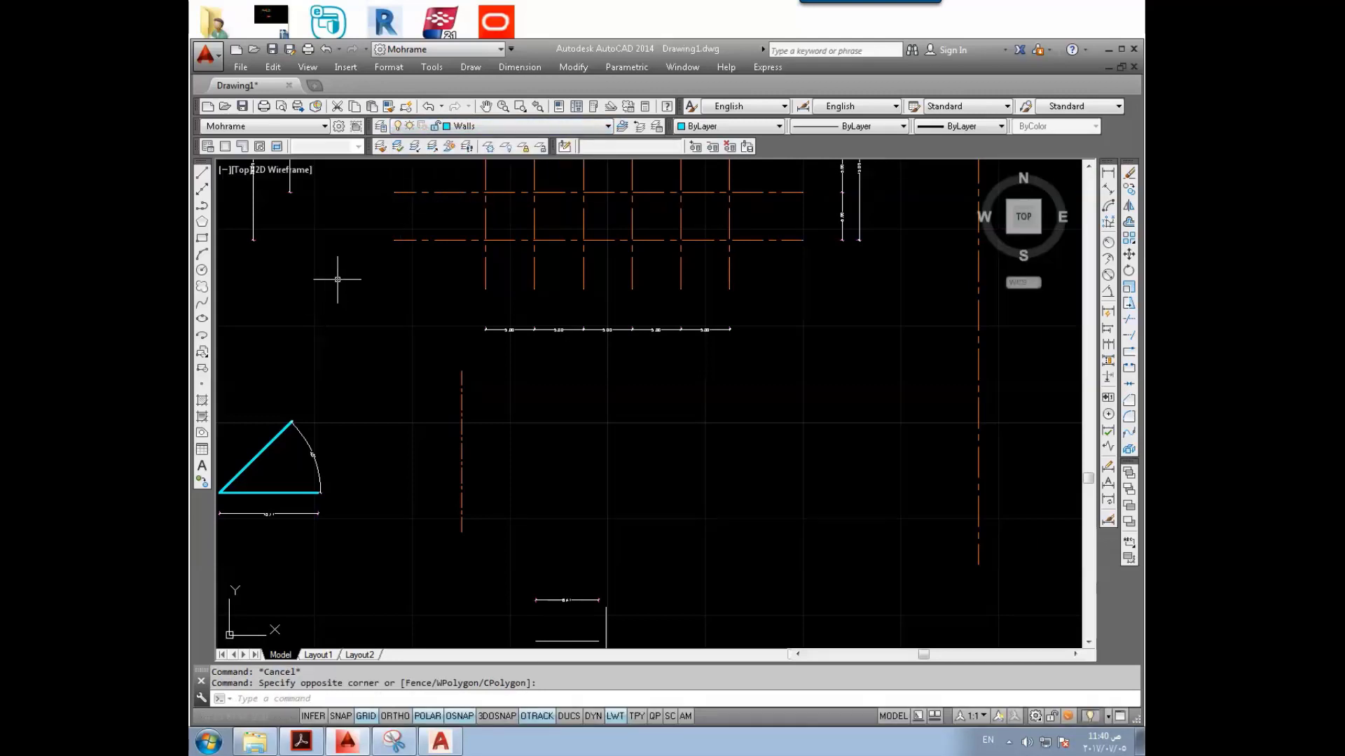
{"action": "middle_click_drag", "start_coordinate": [348, 249], "coordinate": [354, 292]}
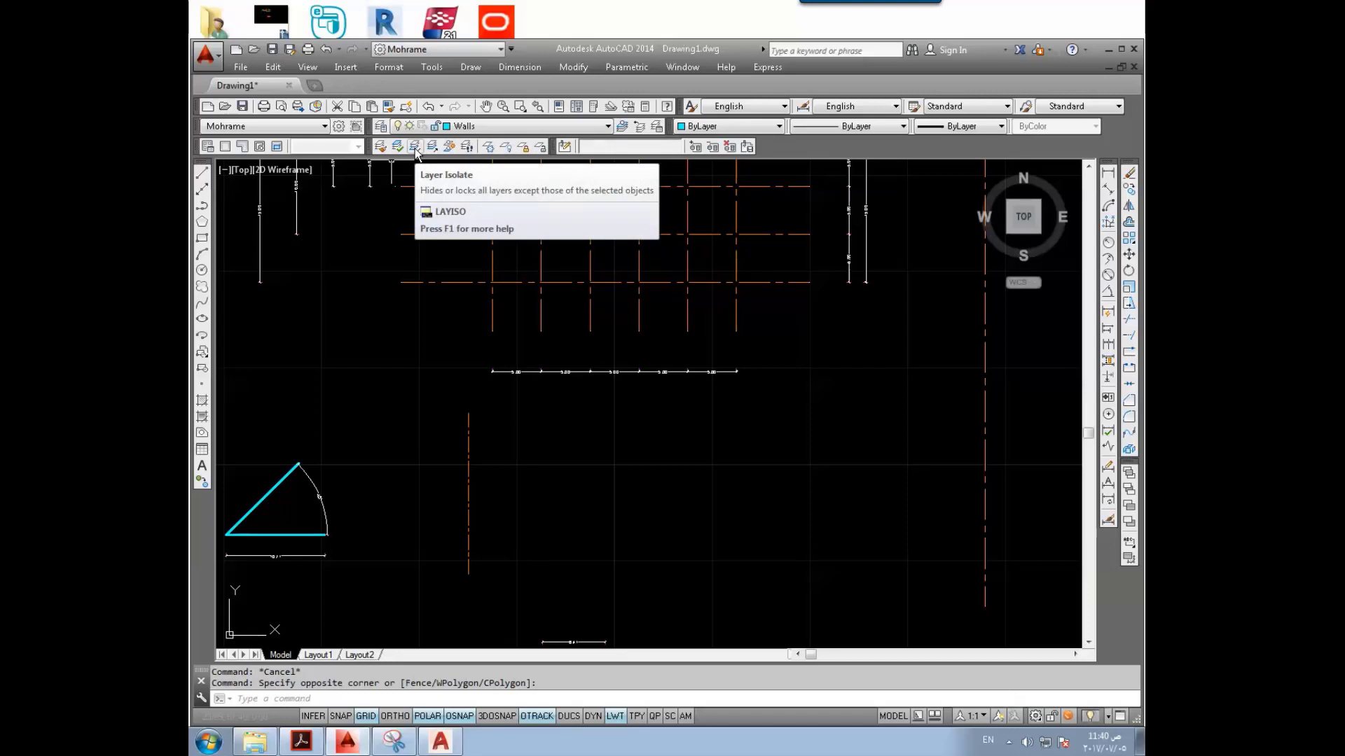
Step: Isolate the Axis layer based on the lowest horizontal axis line of the grid
{"action": "scroll", "coordinate": [416, 387], "scroll_direction": "down", "scroll_amount": 4}
{"action": "middle_click_drag", "start_coordinate": [415, 388], "coordinate": [430, 398]}
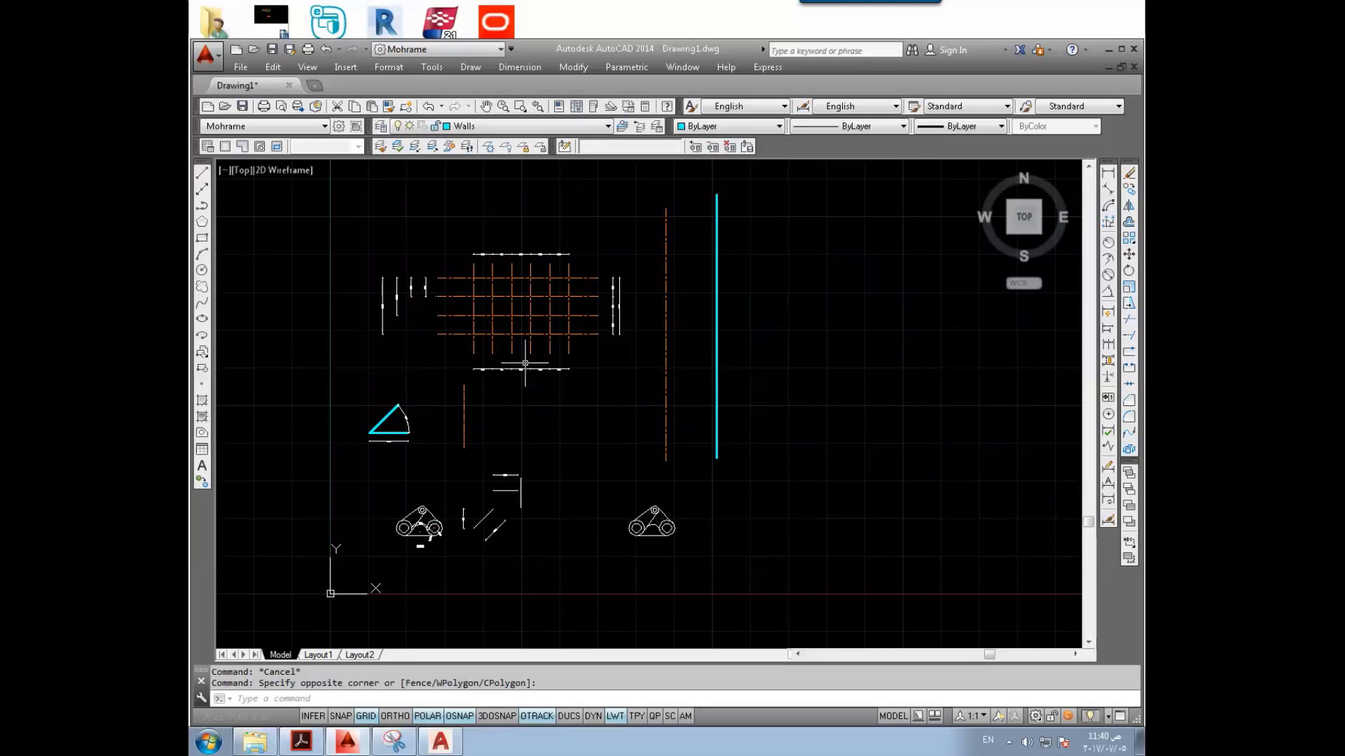
{"action": "scroll", "coordinate": [525, 363], "scroll_direction": "up", "scroll_amount": 4}
{"action": "left_click", "coordinate": [443, 308]}
{"action": "left_click", "coordinate": [441, 333]}
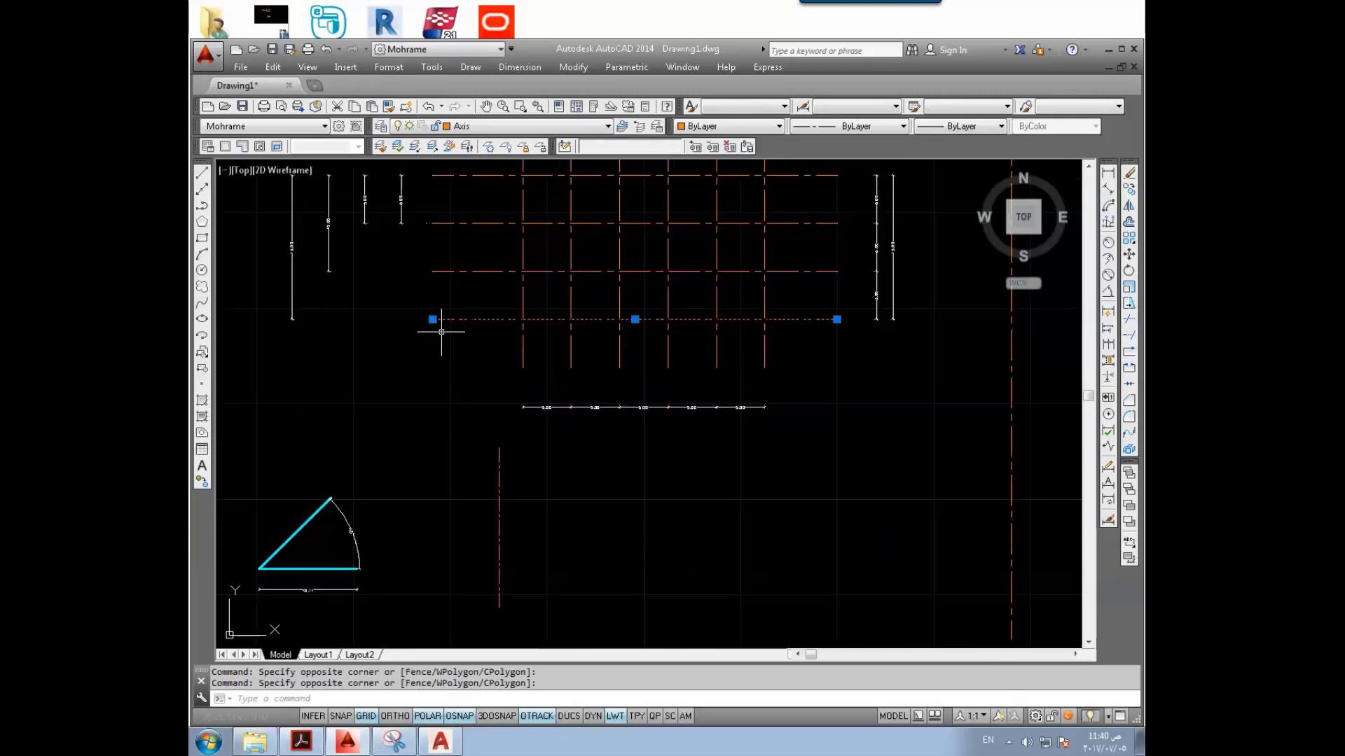
{"action": "left_click", "coordinate": [414, 149]}
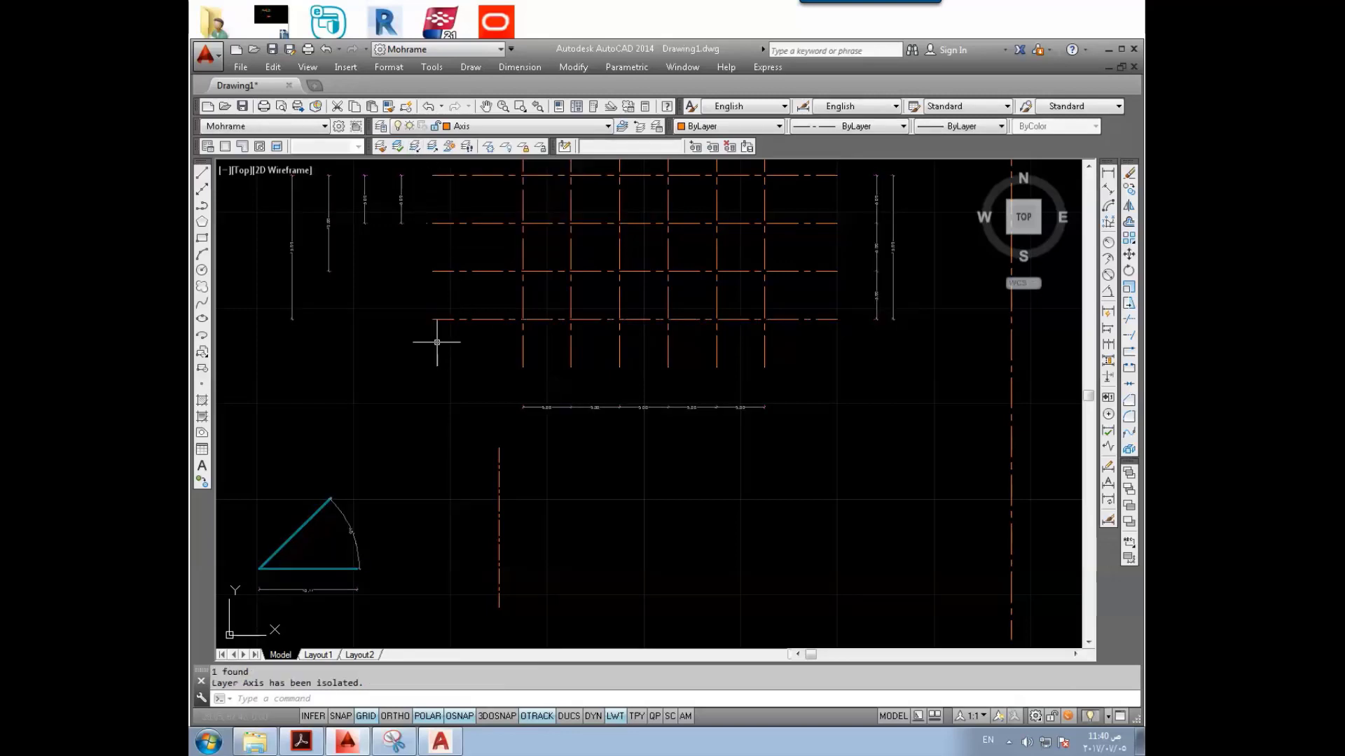
Step: Check which objects a crossing window around the grid and long axis line selects, and restore the isolated layers
{"action": "scroll", "coordinate": [435, 345], "scroll_direction": "down", "scroll_amount": 4}
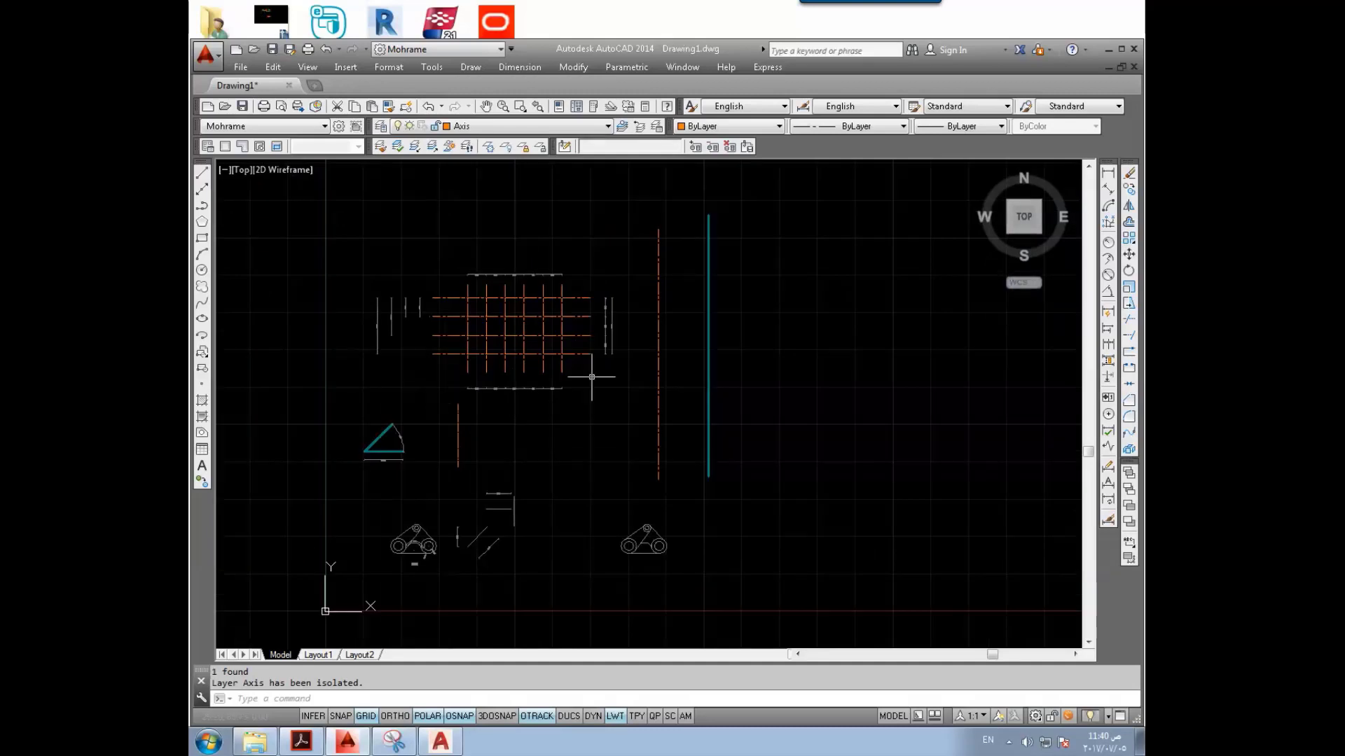
{"action": "left_click", "coordinate": [687, 266]}
{"action": "left_click", "coordinate": [444, 466]}
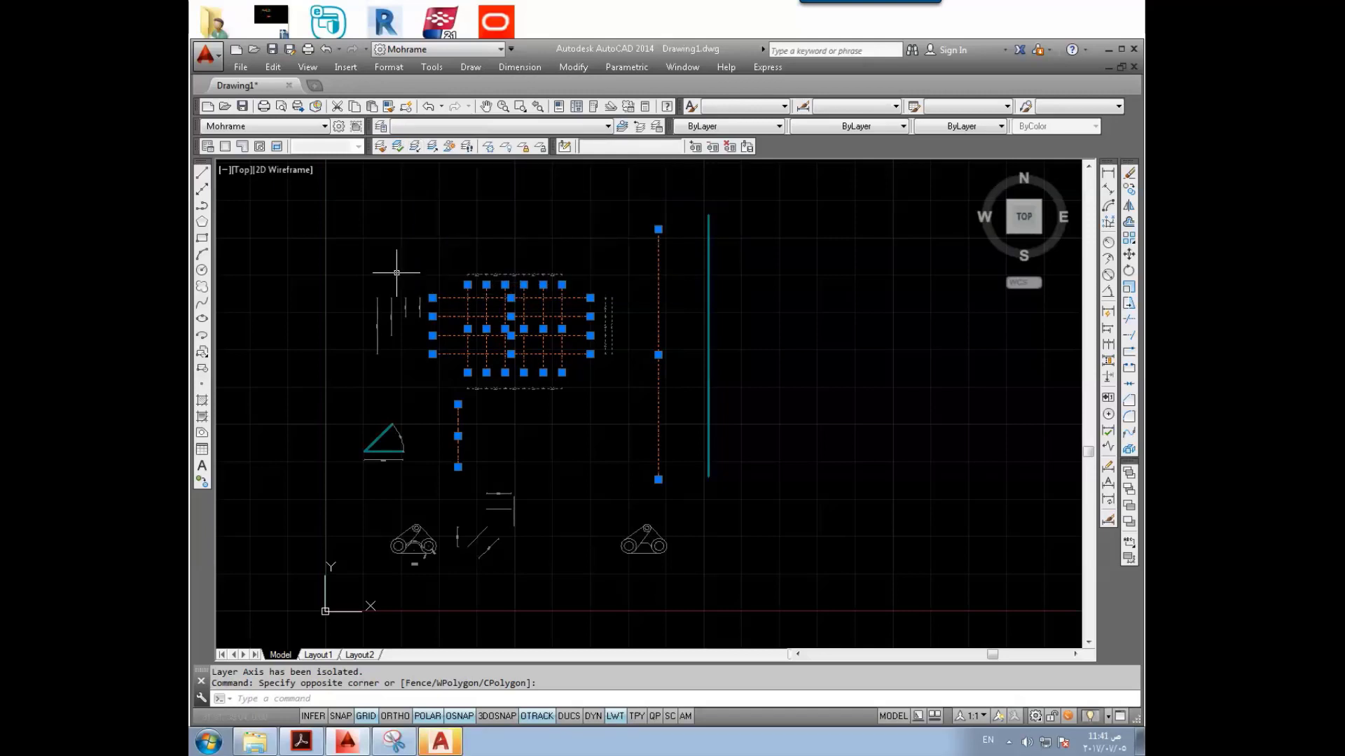
{"action": "left_click", "coordinate": [433, 149]}
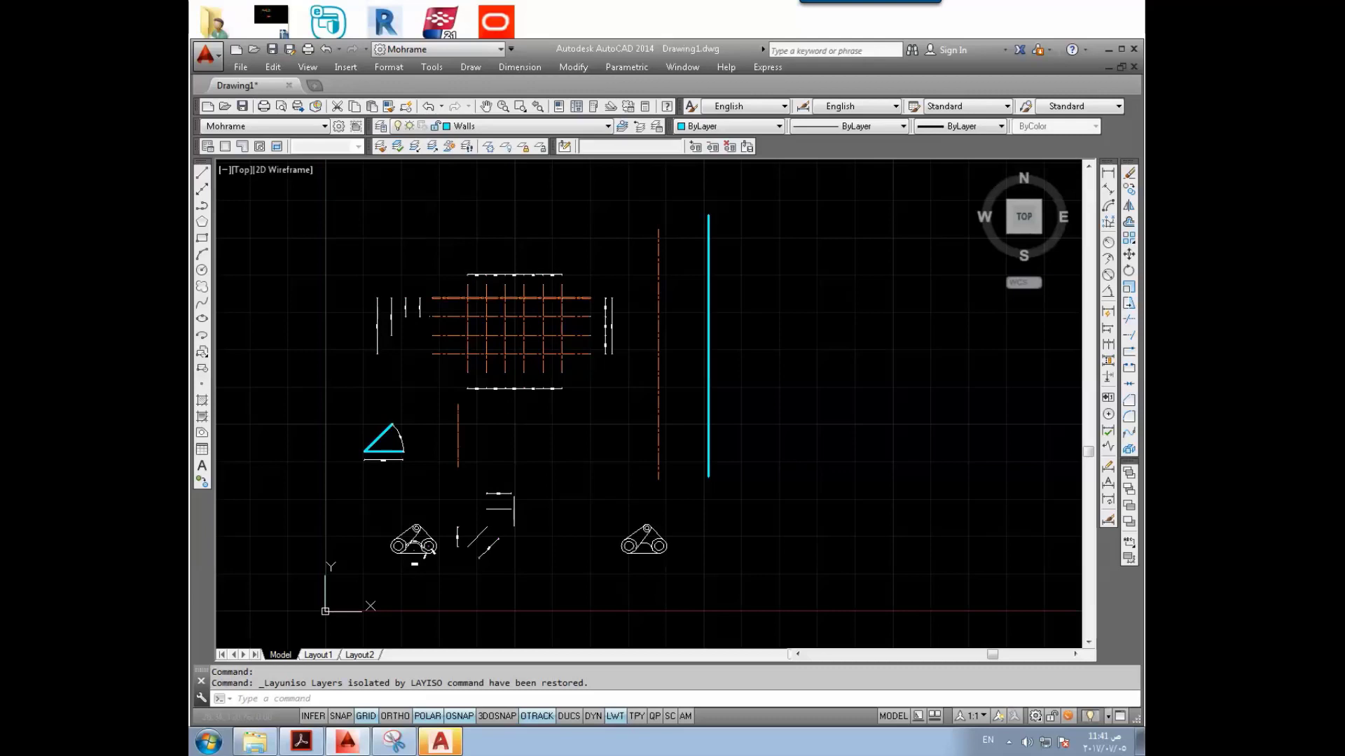
Step: Isolate the Axis layer based on the grid's horizontal and vertical lines
{"action": "left_click", "coordinate": [591, 283]}
{"action": "left_click", "coordinate": [451, 362]}
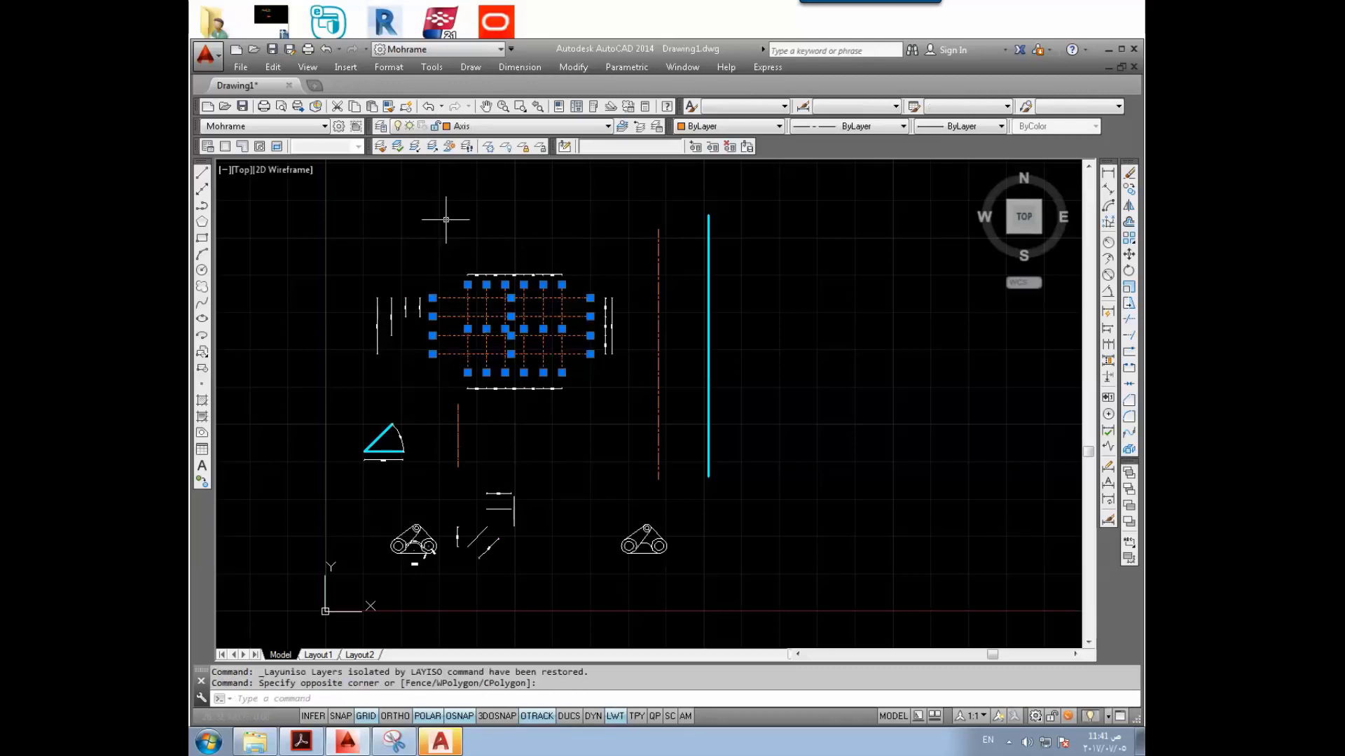
{"action": "left_click", "coordinate": [414, 147]}
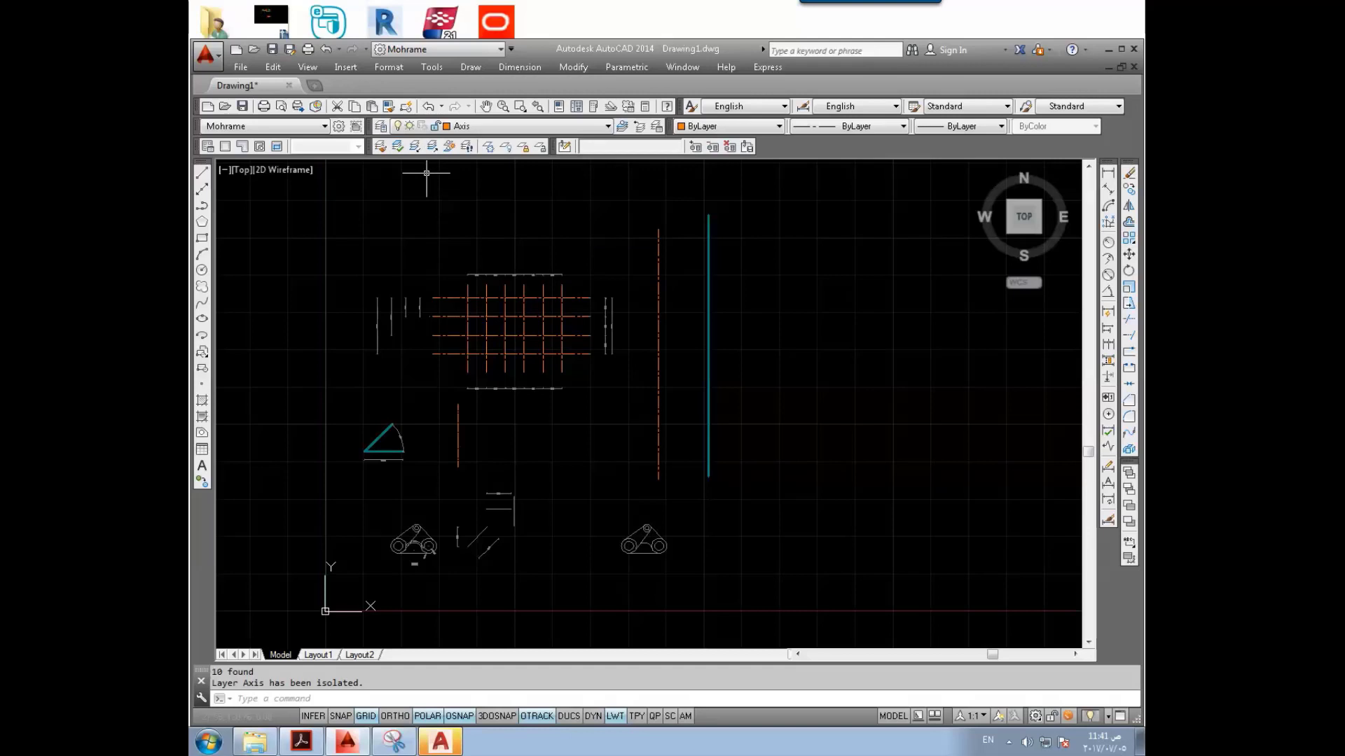
Step: Unlock the Defpoints, Walls and 0 layers in the layer properties manager and close it
{"action": "left_click", "coordinate": [382, 147]}
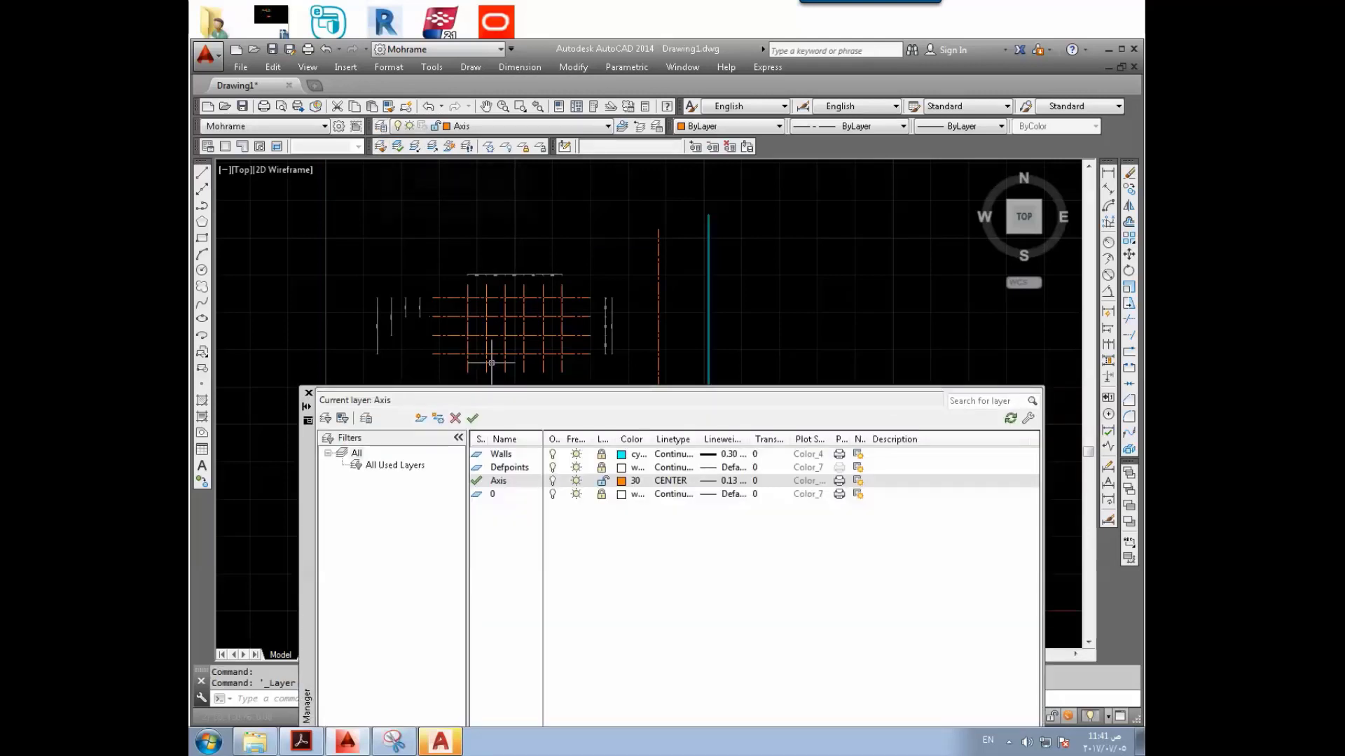
{"action": "left_click", "coordinate": [602, 468]}
{"action": "left_click", "coordinate": [602, 454]}
{"action": "left_click", "coordinate": [602, 494]}
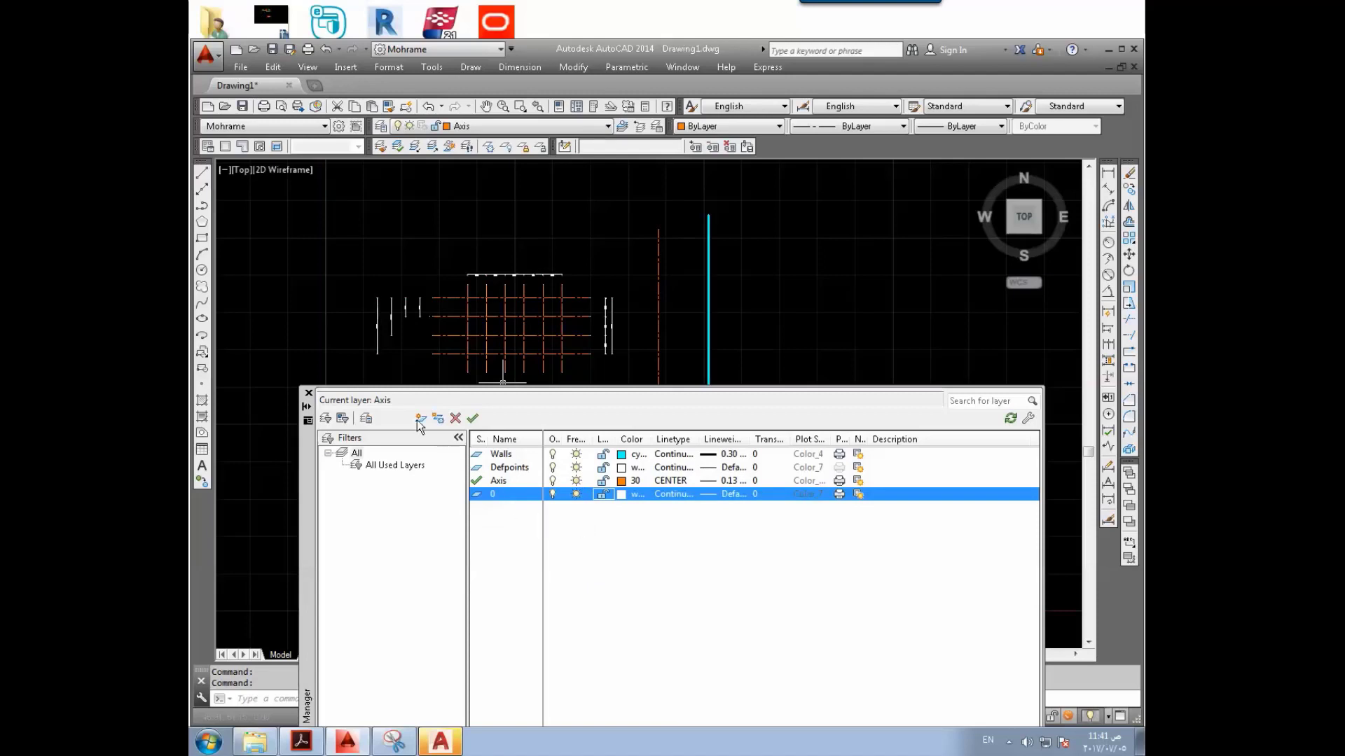
{"action": "left_click", "coordinate": [309, 393]}
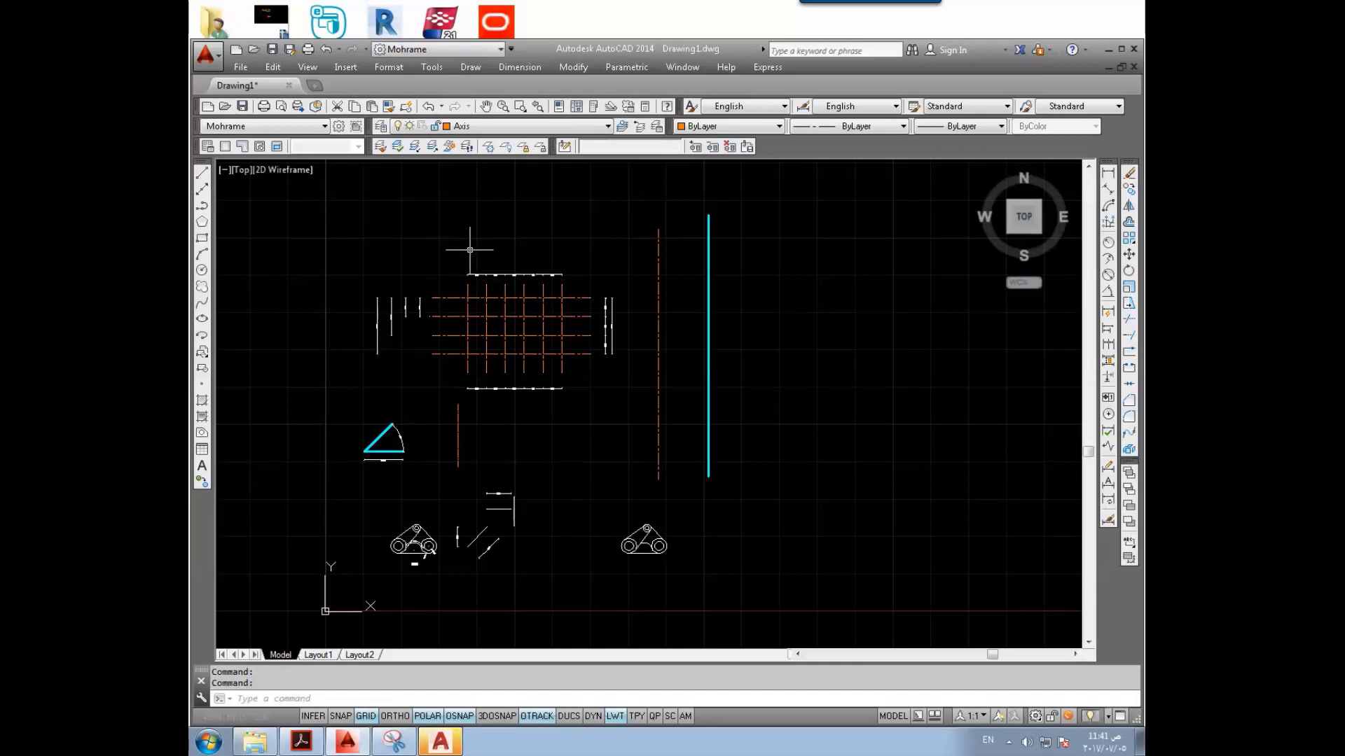
Step: Lock the Axis layer based on the long vertical axis line, and unlock it based on the same line
{"action": "left_click", "coordinate": [523, 147]}
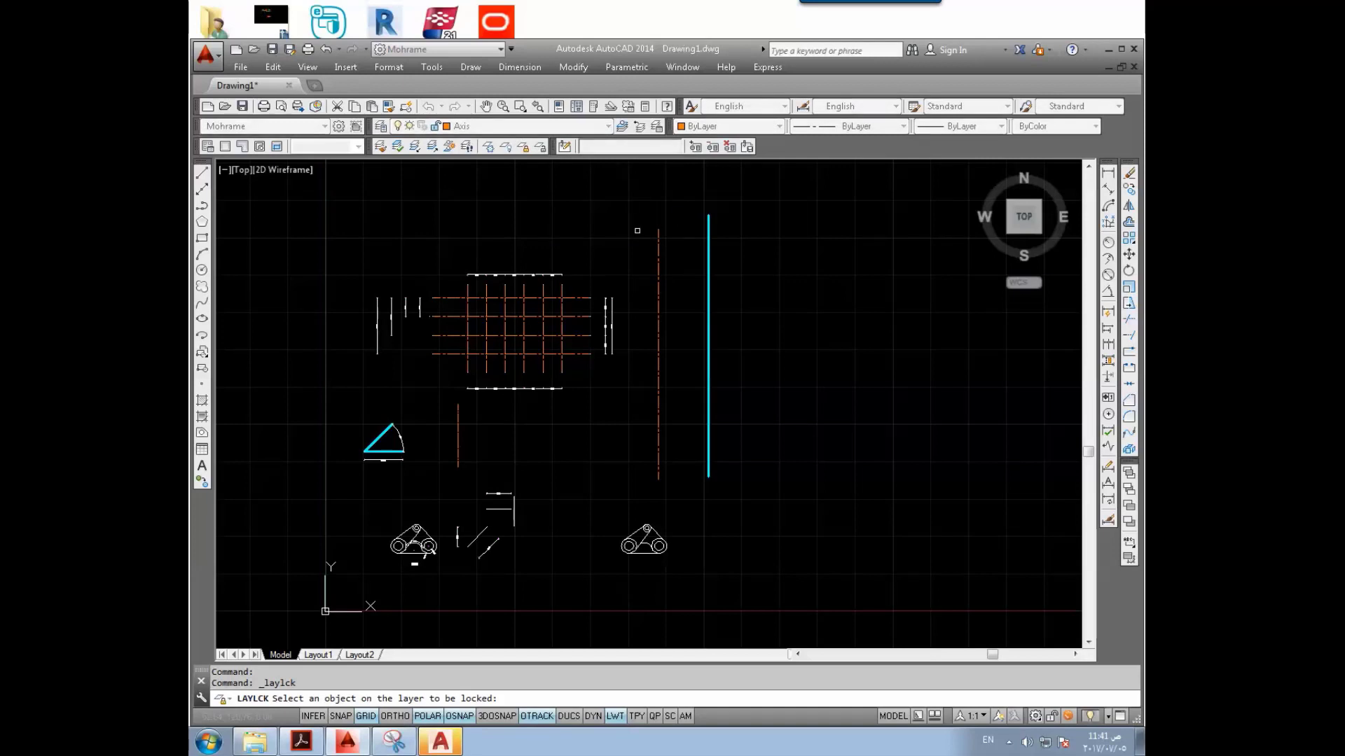
{"action": "left_click", "coordinate": [658, 232]}
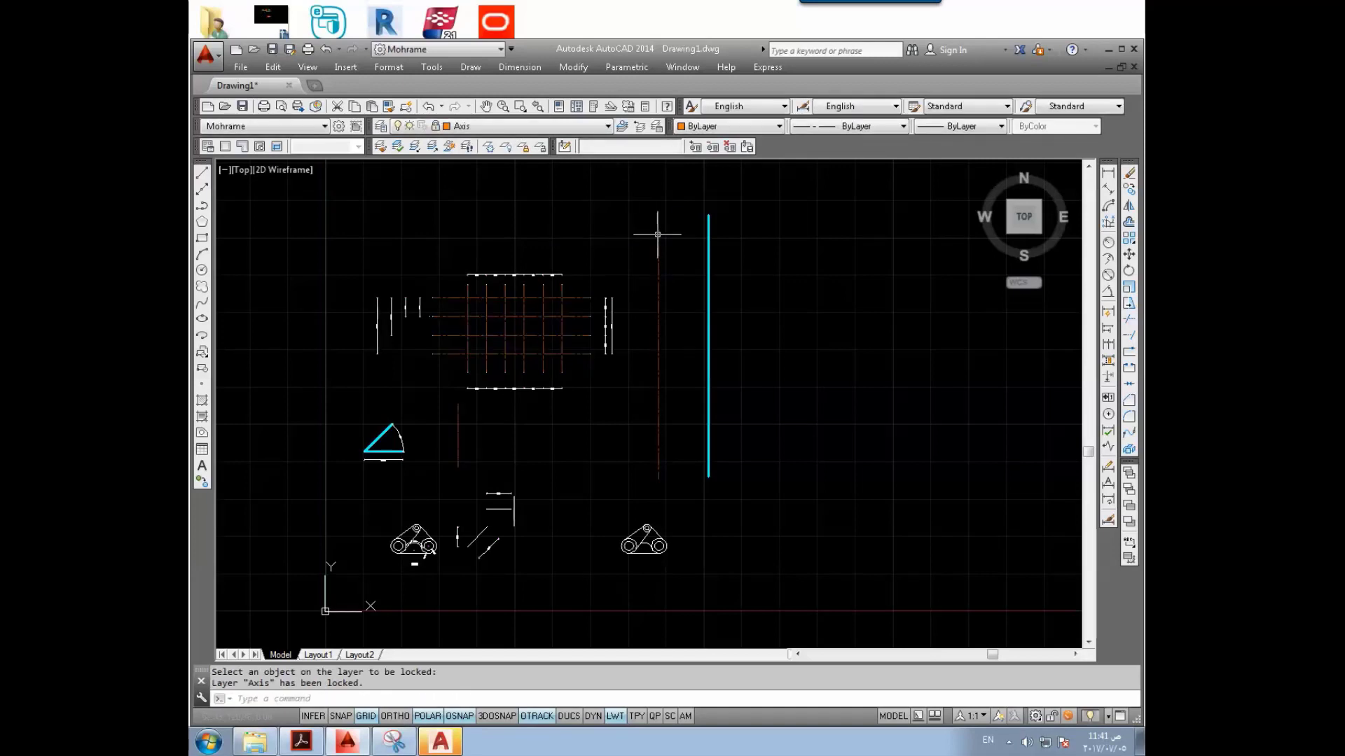
{"action": "left_click", "coordinate": [540, 147]}
{"action": "left_click", "coordinate": [653, 240]}
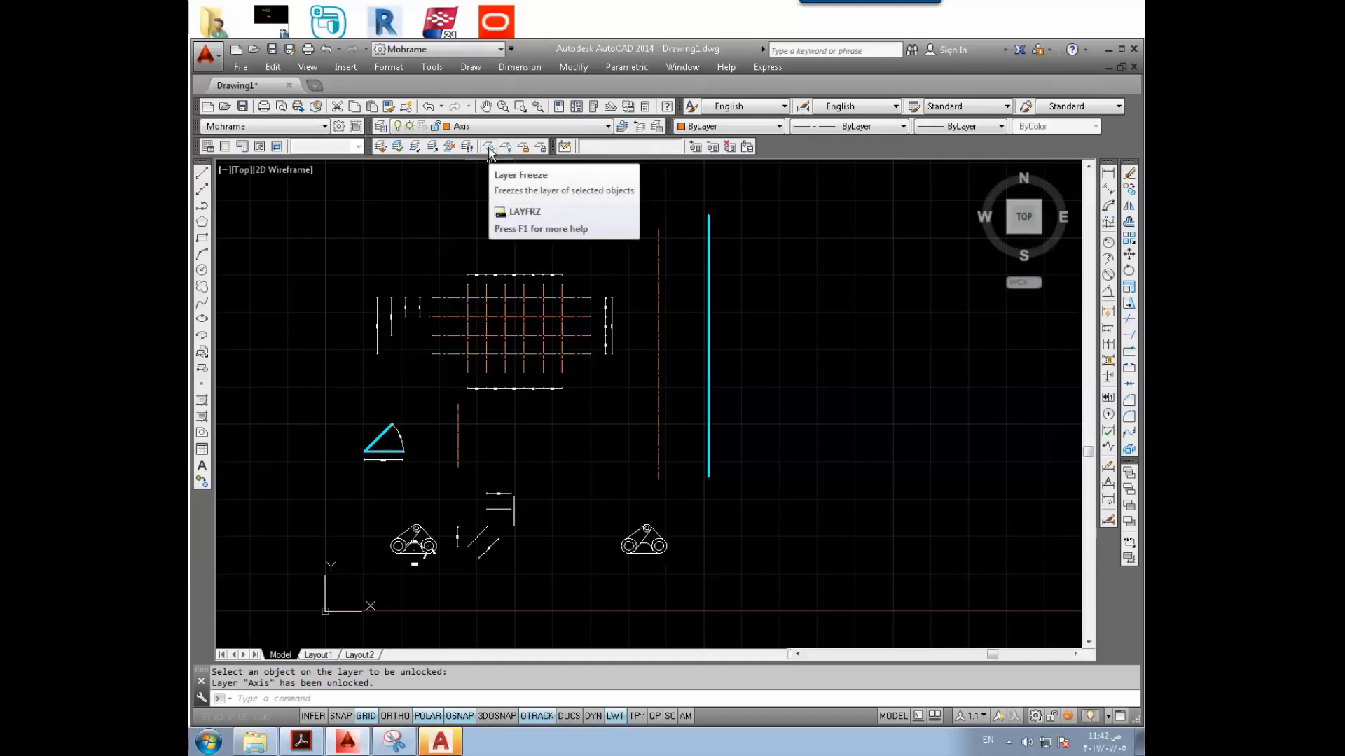
{"action": "left_click", "coordinate": [449, 126]}
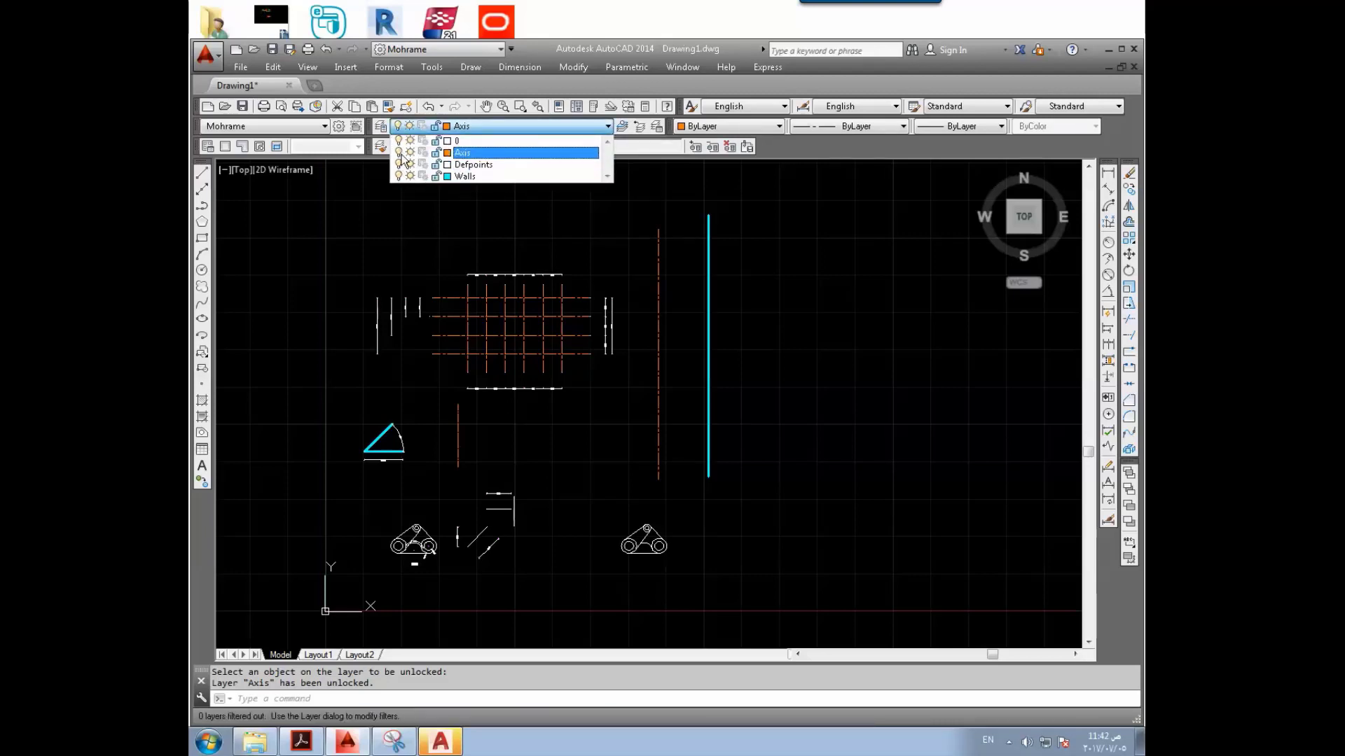
{"action": "left_click", "coordinate": [389, 227]}
{"action": "left_click", "coordinate": [384, 244]}
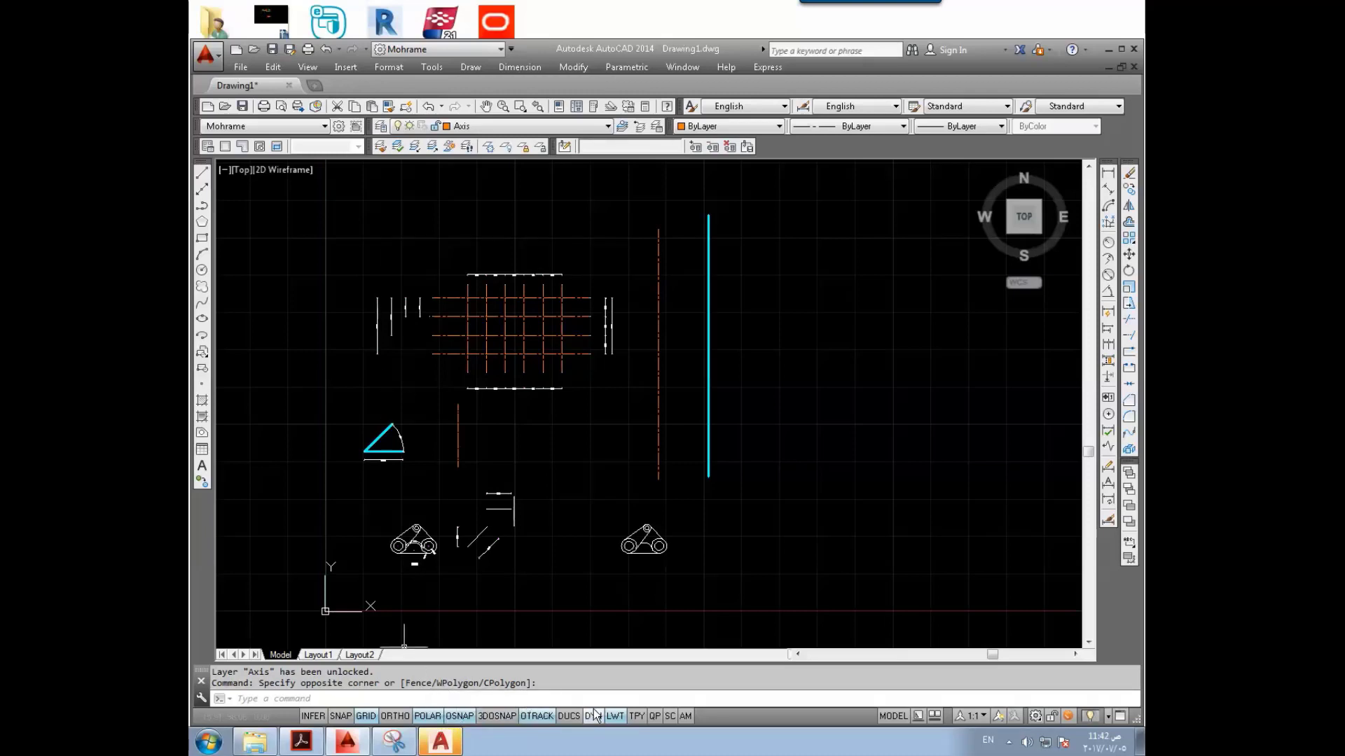
{"action": "scroll", "coordinate": [480, 463], "scroll_direction": "down", "scroll_amount": 2}
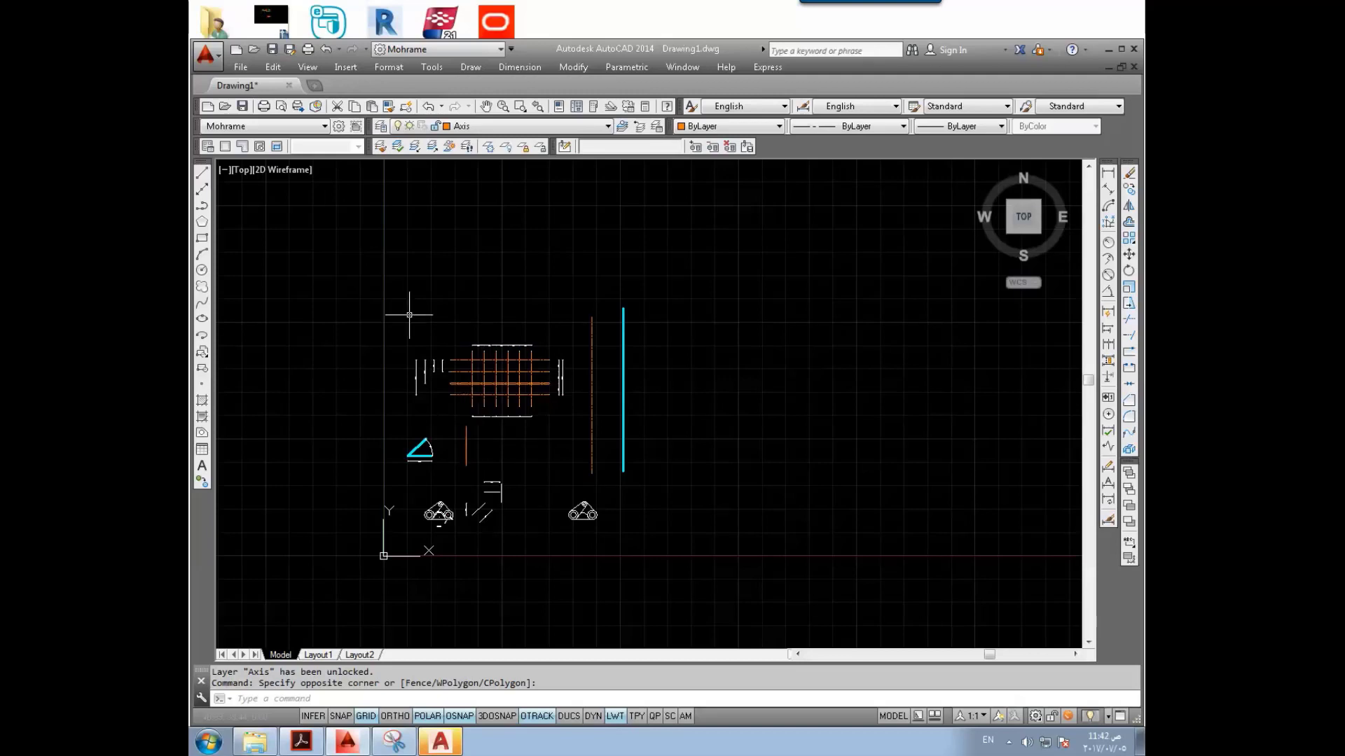
Step: Save the drawing as "lect 3" in the Civil 1 folder on drive D
{"action": "left_click", "coordinate": [271, 49]}
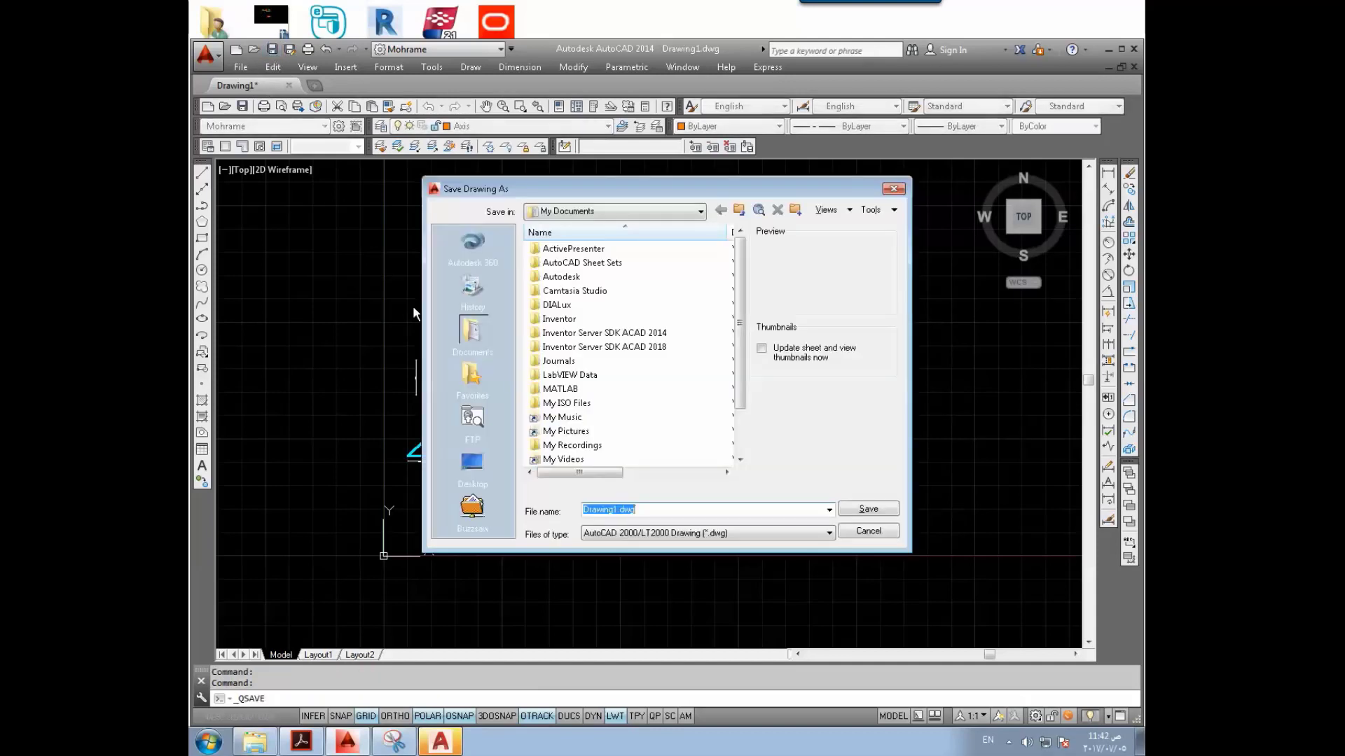
{"action": "left_click", "coordinate": [563, 211]}
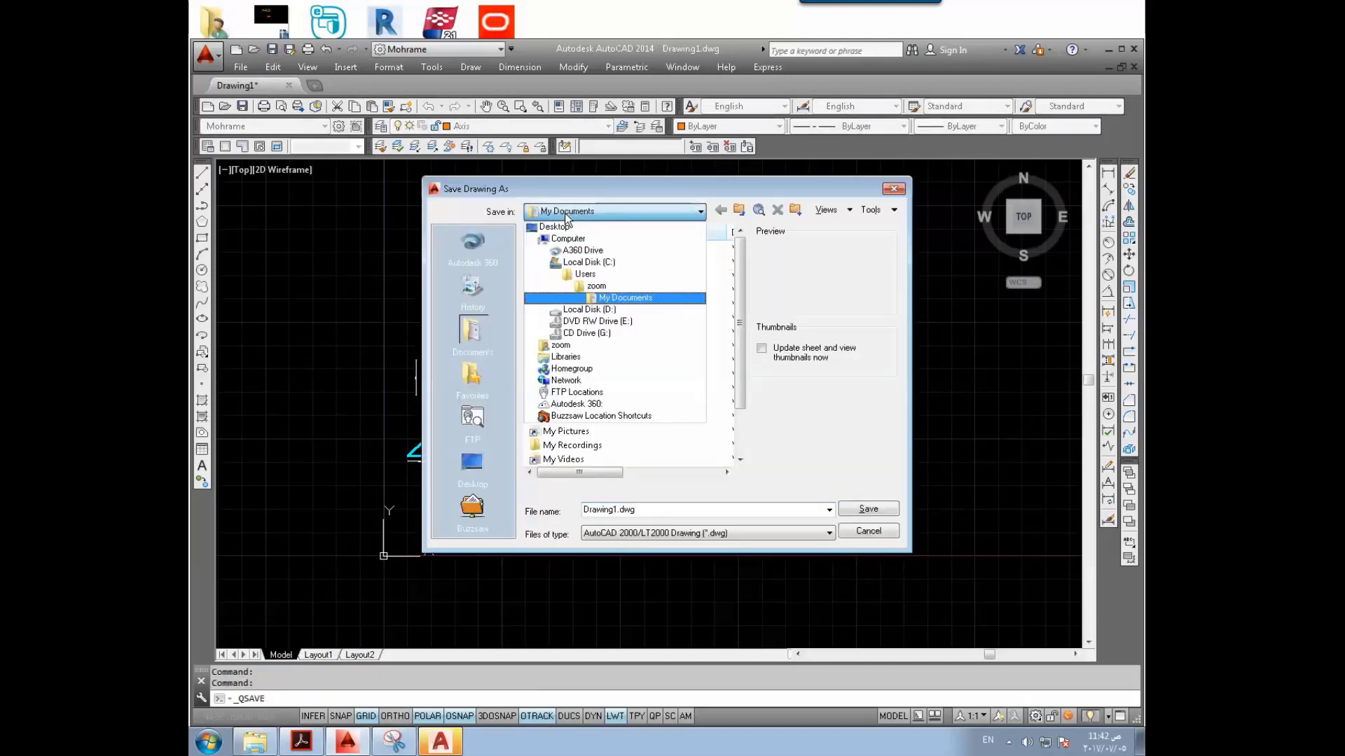
{"action": "left_click", "coordinate": [581, 310]}
{"action": "double_click", "coordinate": [557, 290]}
{"action": "double_click", "coordinate": [651, 509]}
{"action": "type", "text": "lect 3"}
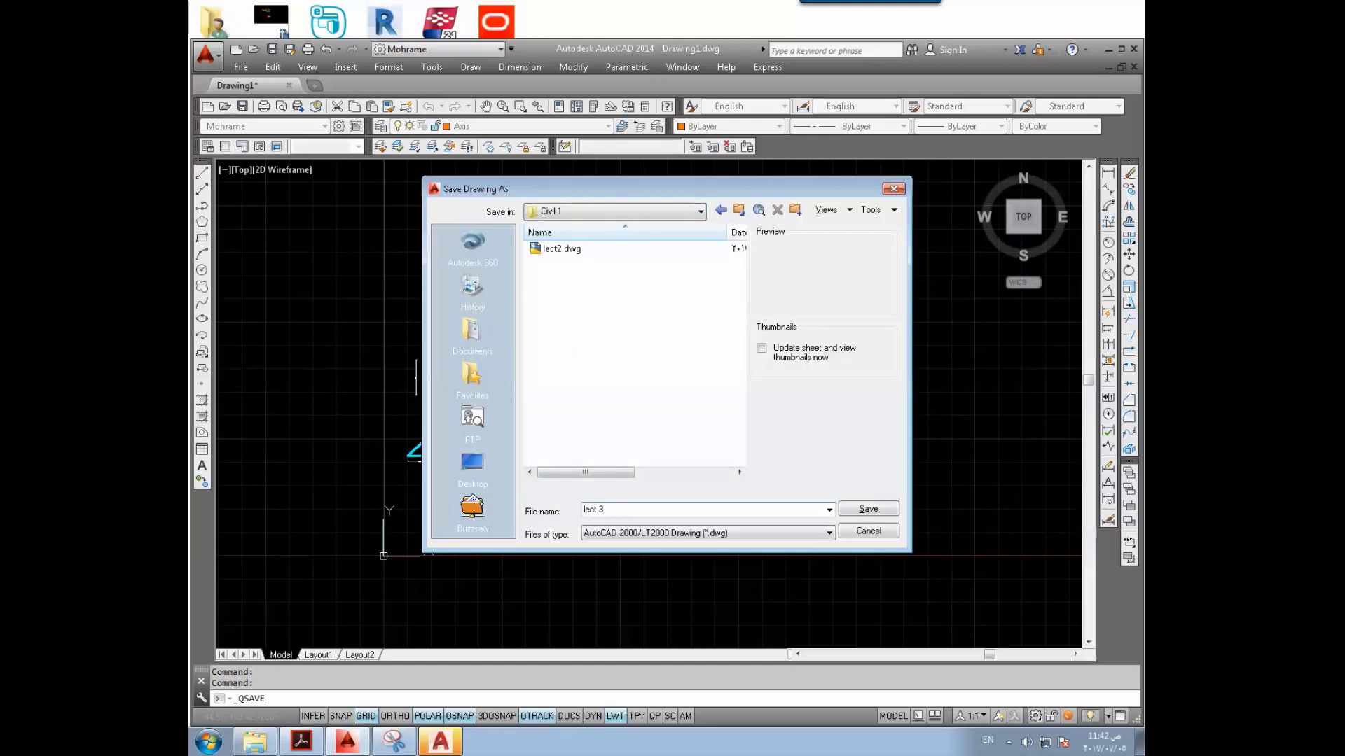
{"action": "key", "text": "Return"}
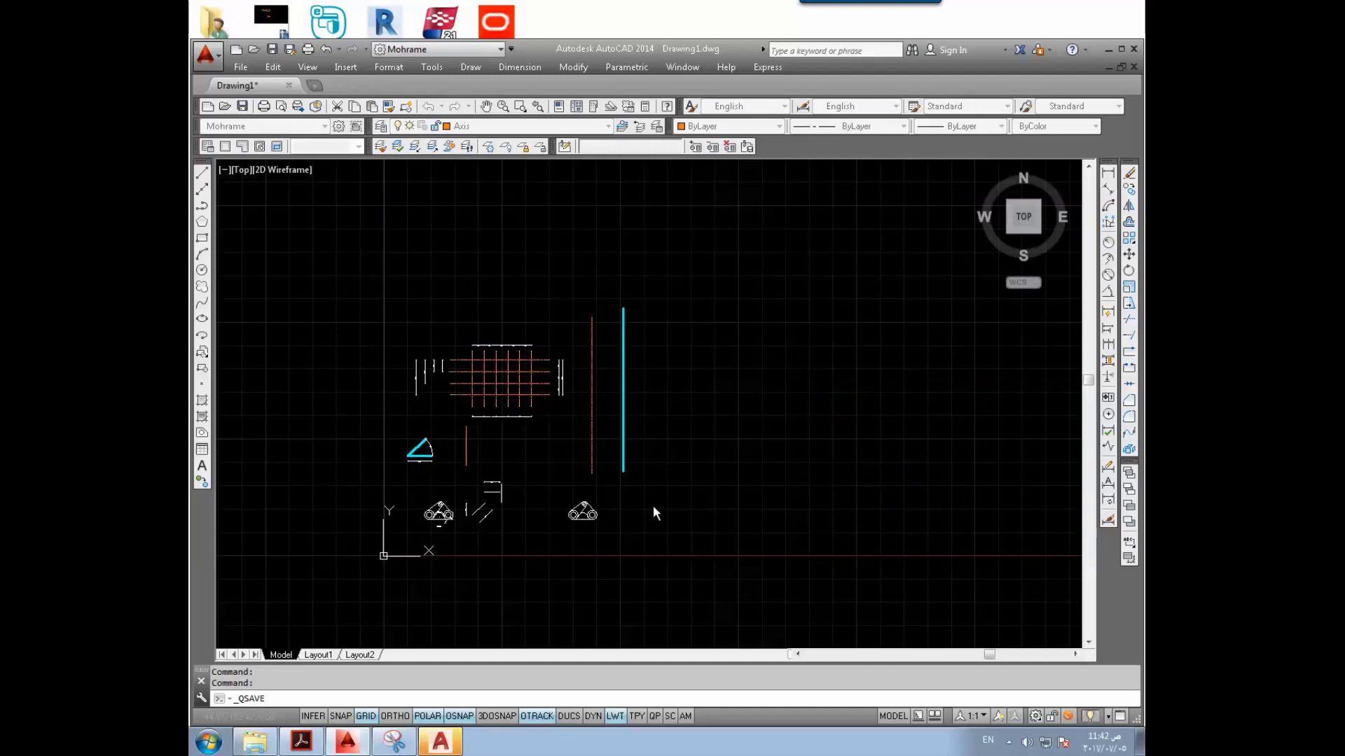
Step: Erase all the objects in the drawing
{"action": "left_click", "coordinate": [685, 267]}
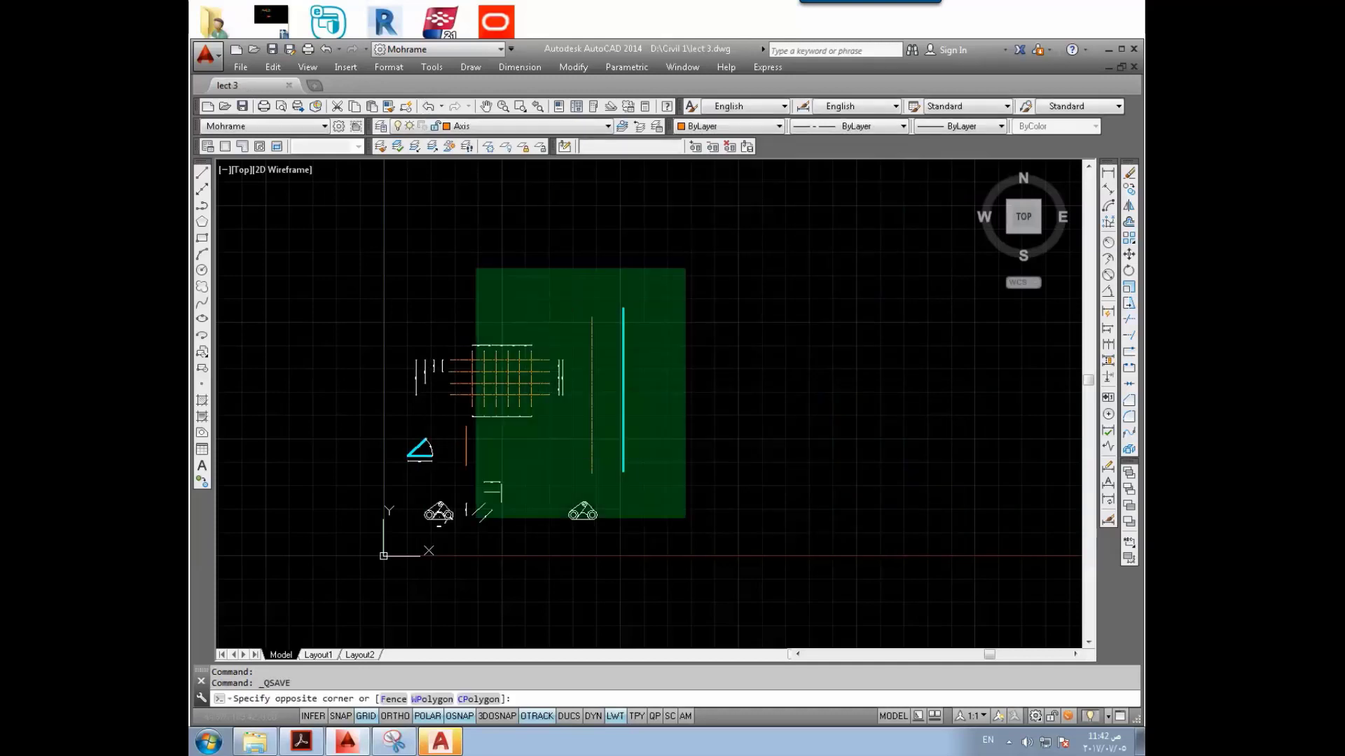
{"action": "left_click", "coordinate": [365, 558]}
{"action": "key", "text": "Delete"}
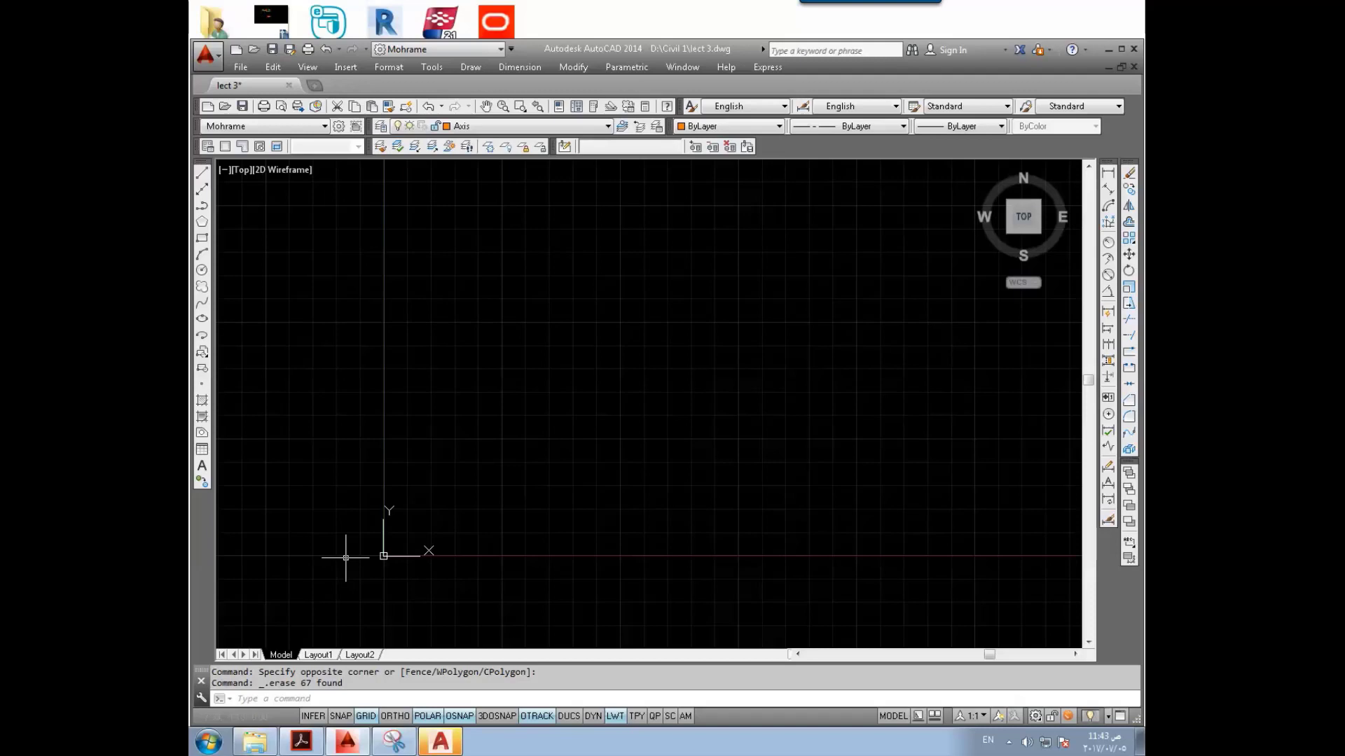
{"action": "middle_click", "coordinate": [343, 553]}
{"action": "middle_click", "coordinate": [343, 553]}
{"action": "scroll", "coordinate": [359, 514], "scroll_direction": "down", "scroll_amount": 1}
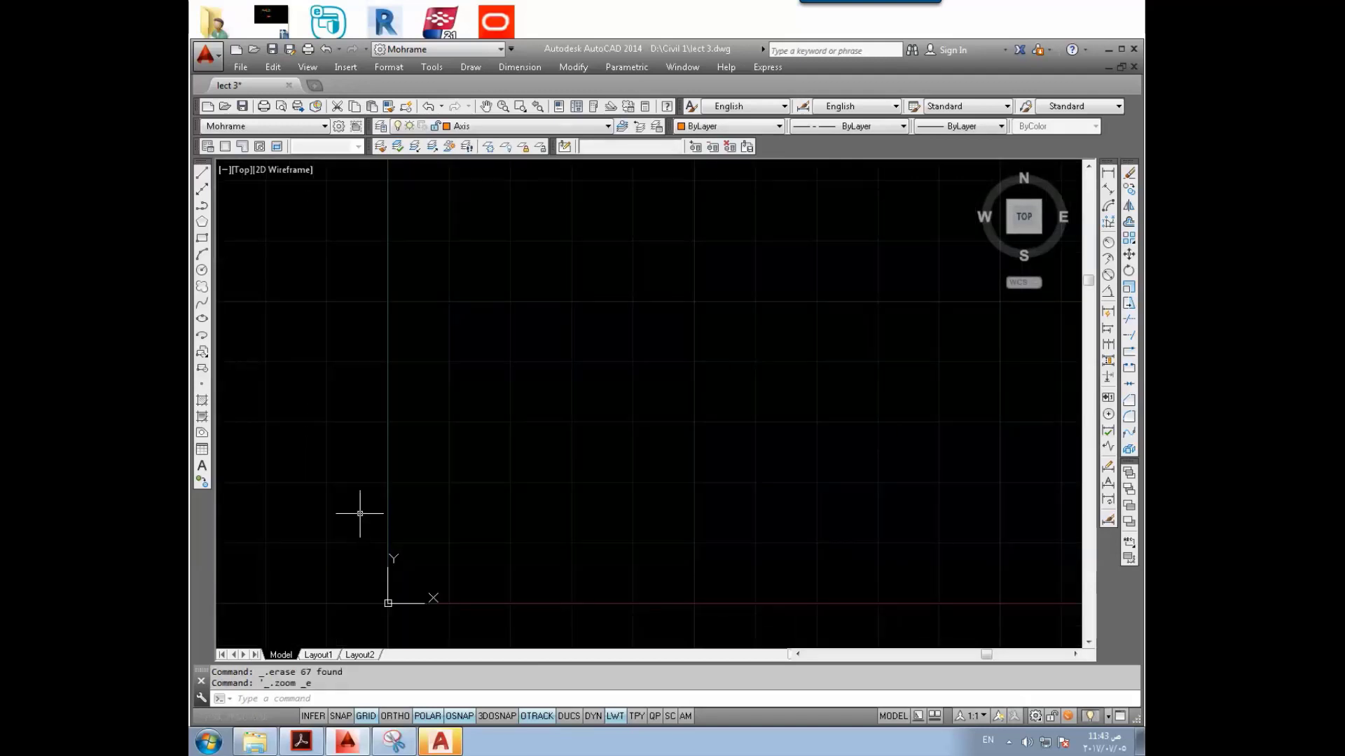
Step: Save the emptied drawing as a drawing template named "civil 2017", keeping metric measurement and the default layer notification
{"action": "left_click", "coordinate": [204, 55]}
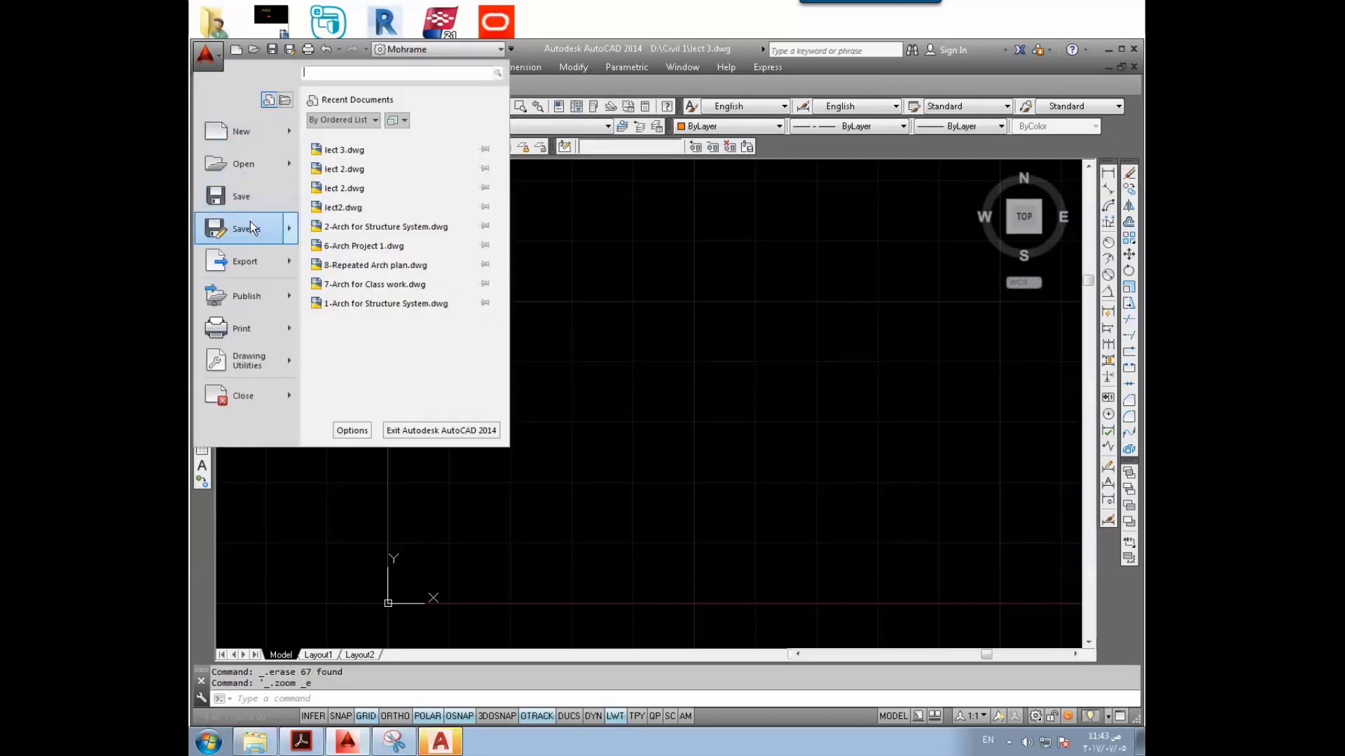
{"action": "mouse_move", "coordinate": [250, 229]}
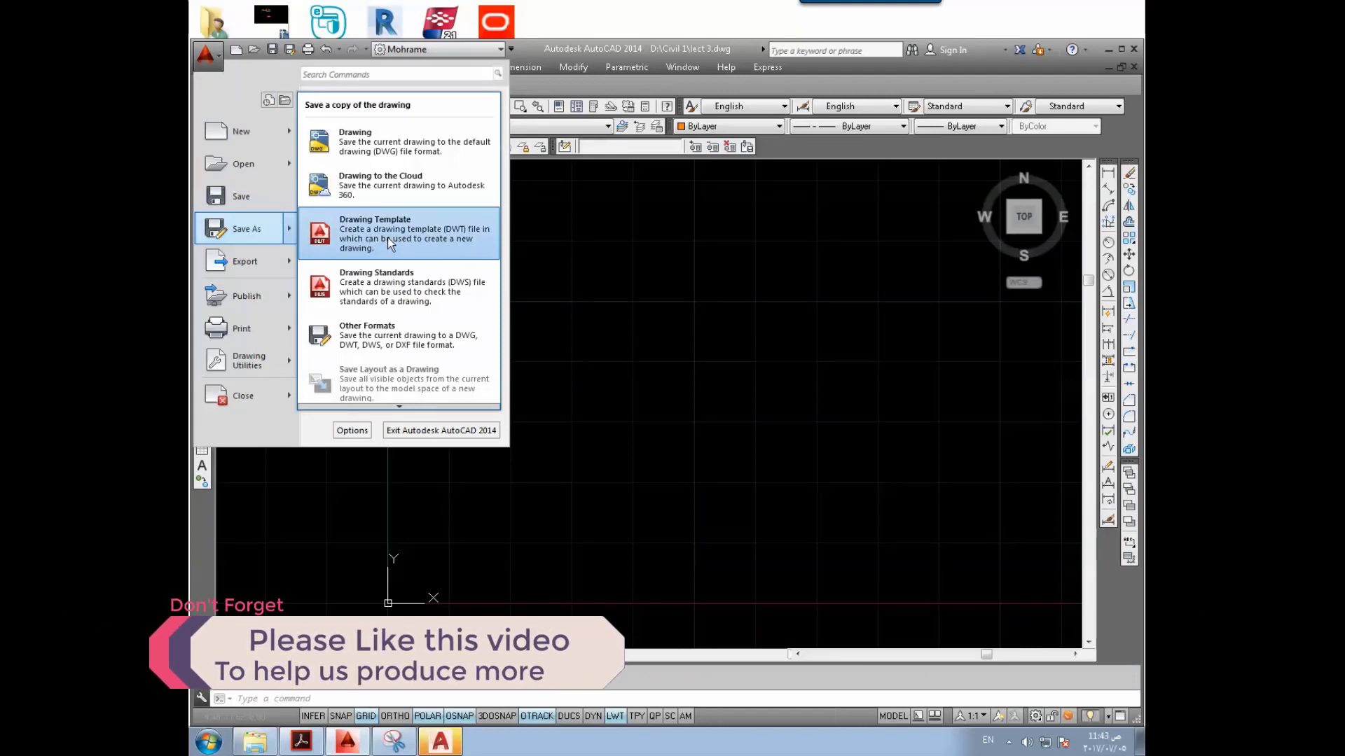
{"action": "left_click", "coordinate": [388, 237]}
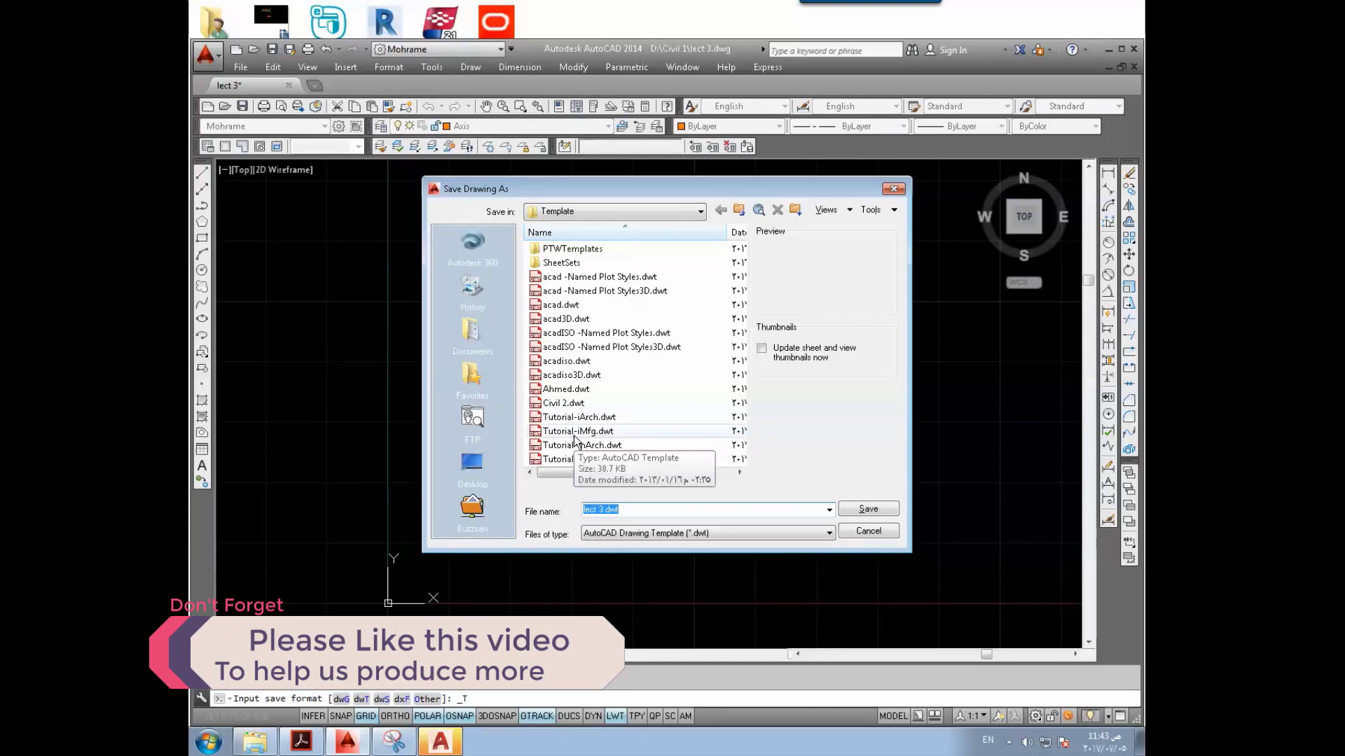
{"action": "type", "text": "civil"}
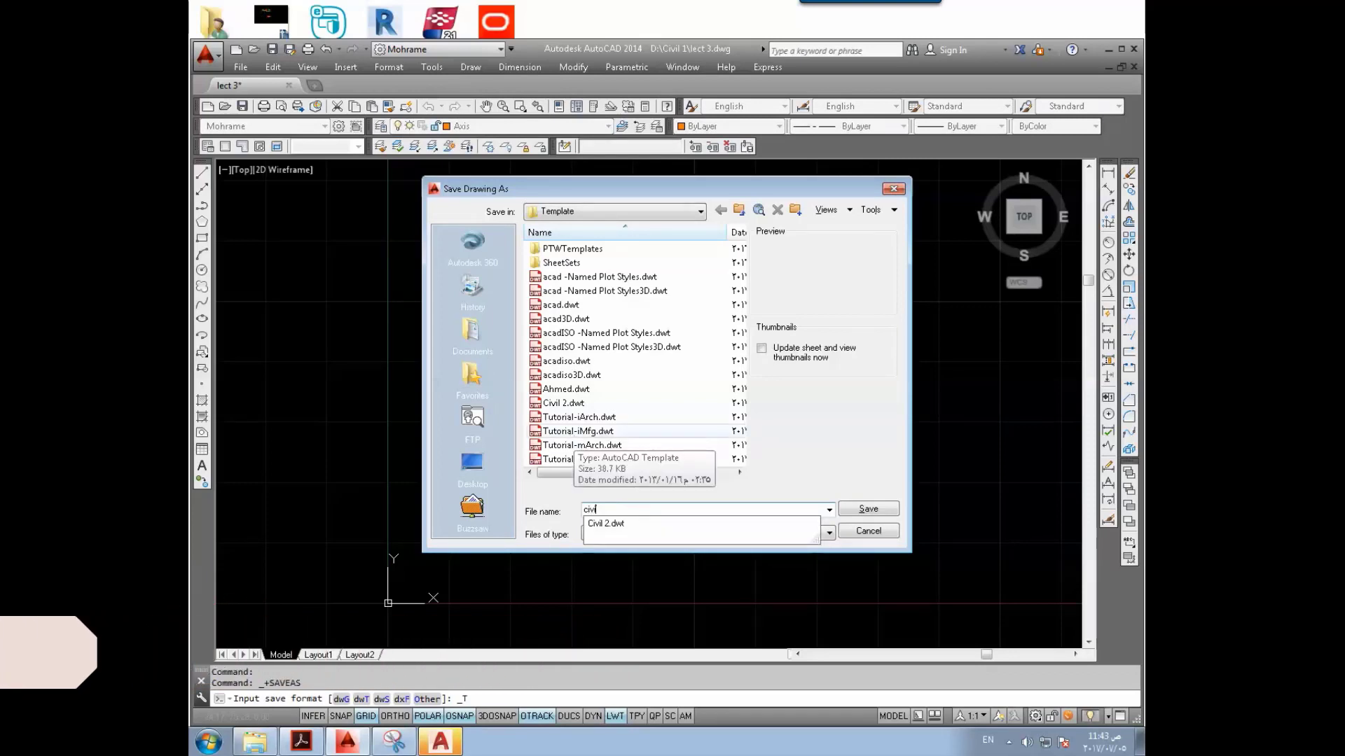
{"action": "type", "text": " 2017"}
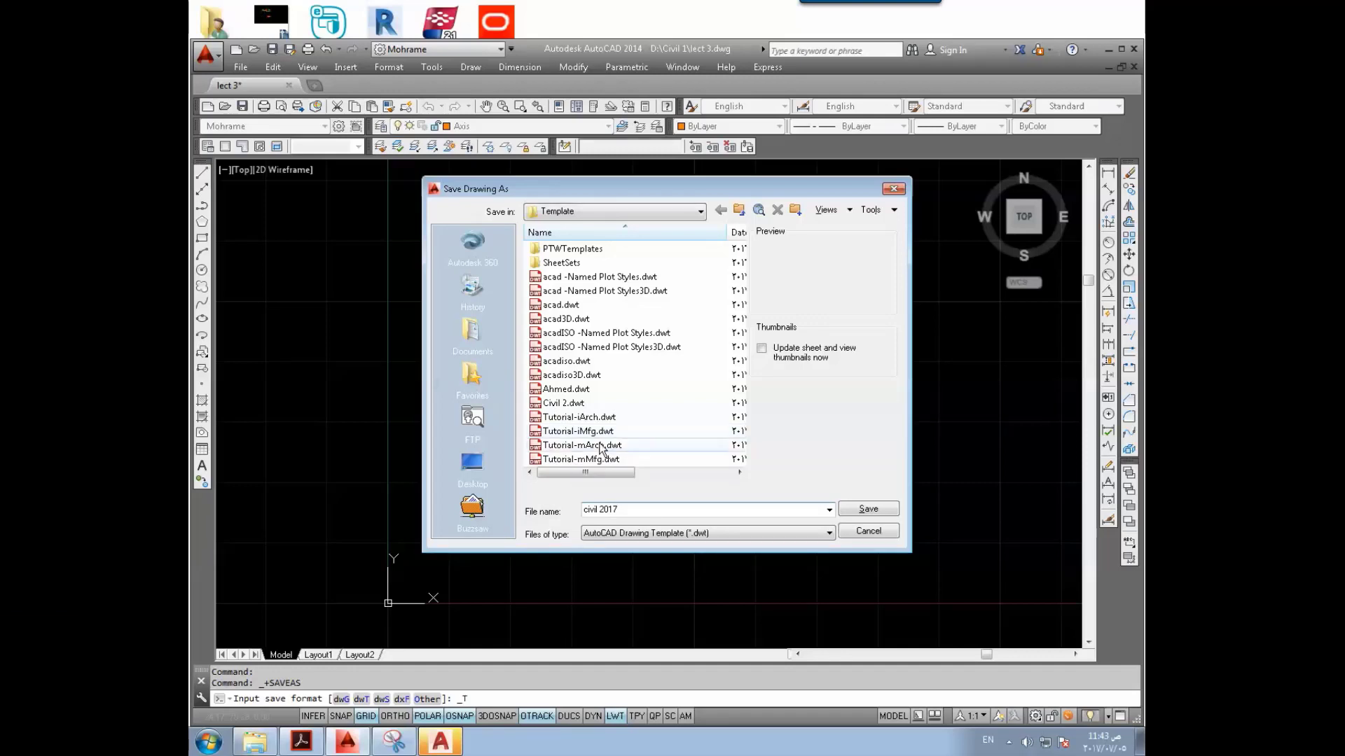
{"action": "left_click", "coordinate": [867, 509]}
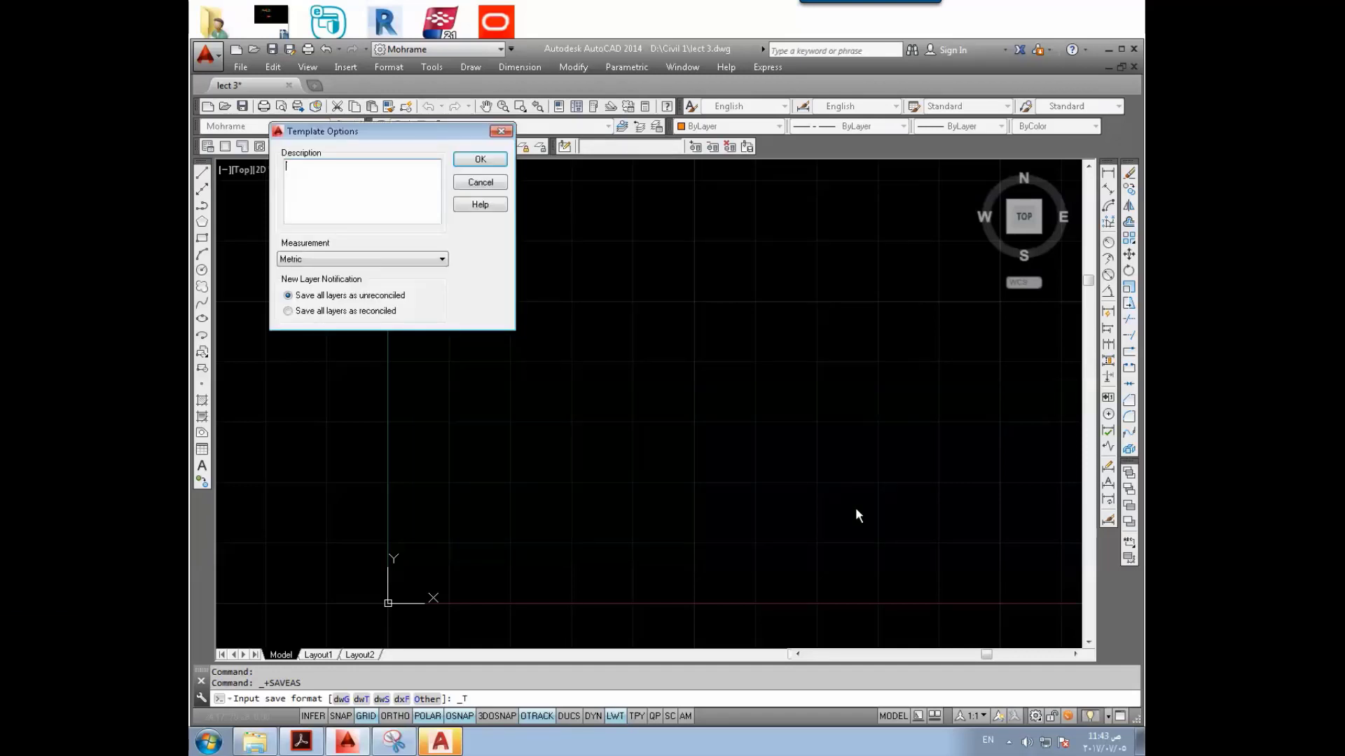
{"action": "left_click", "coordinate": [479, 160]}
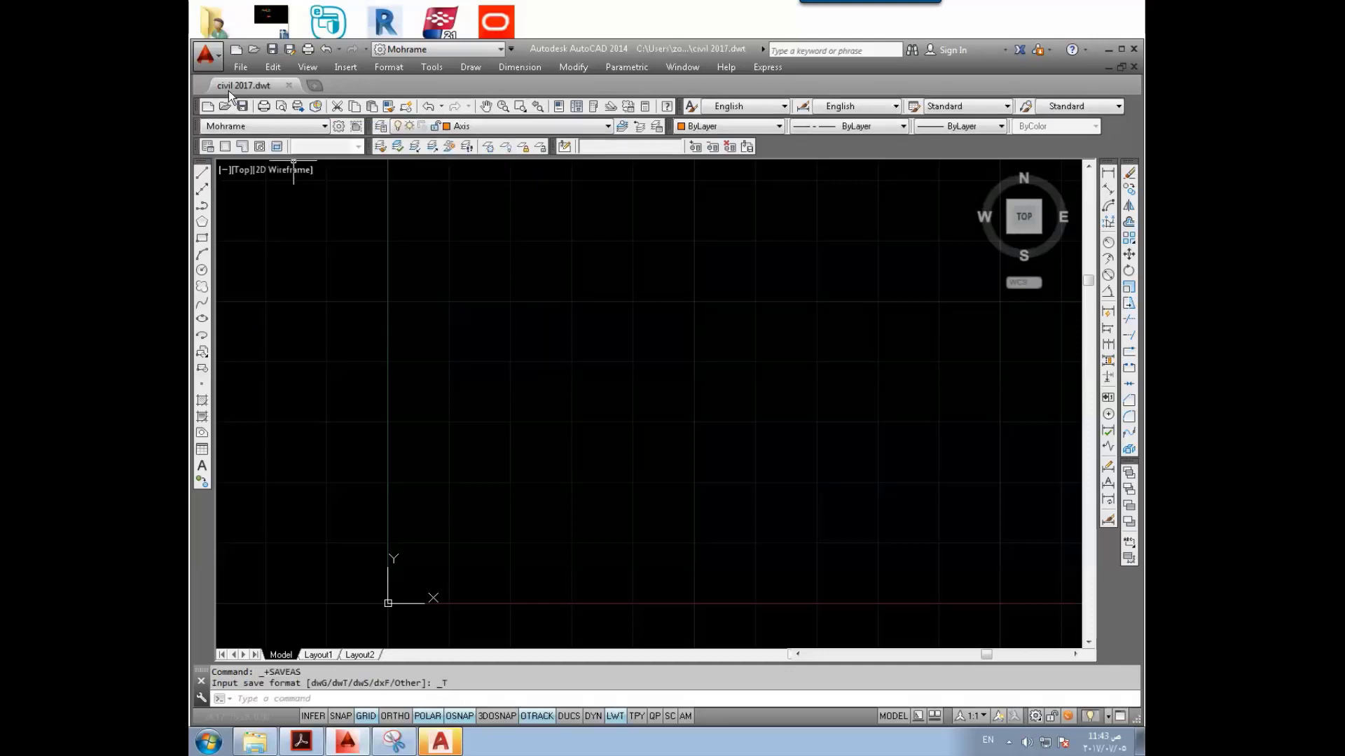
Step: Close the template file and start a new drawing based on civil 2017.dwt
{"action": "mouse_move", "coordinate": [225, 89]}
{"action": "left_click", "coordinate": [289, 84]}
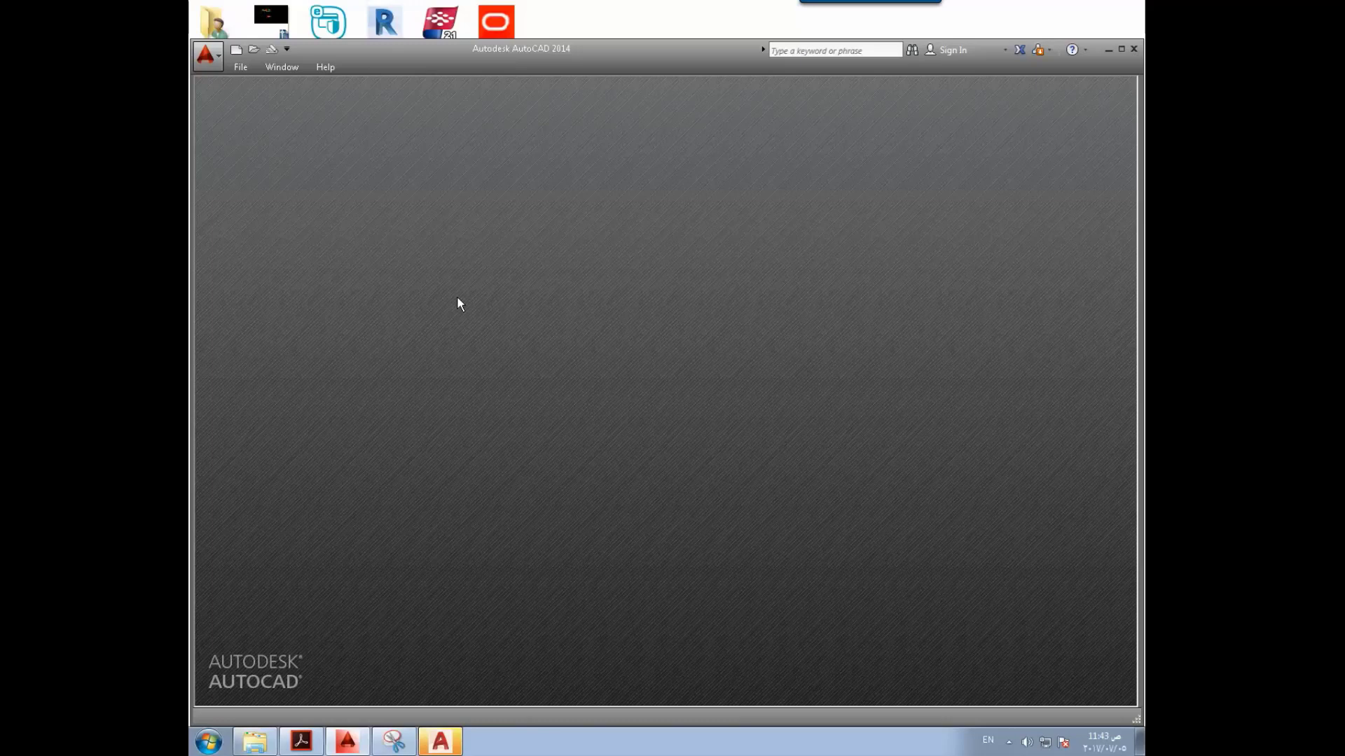
{"action": "left_click", "coordinate": [240, 65]}
{"action": "left_click", "coordinate": [251, 80]}
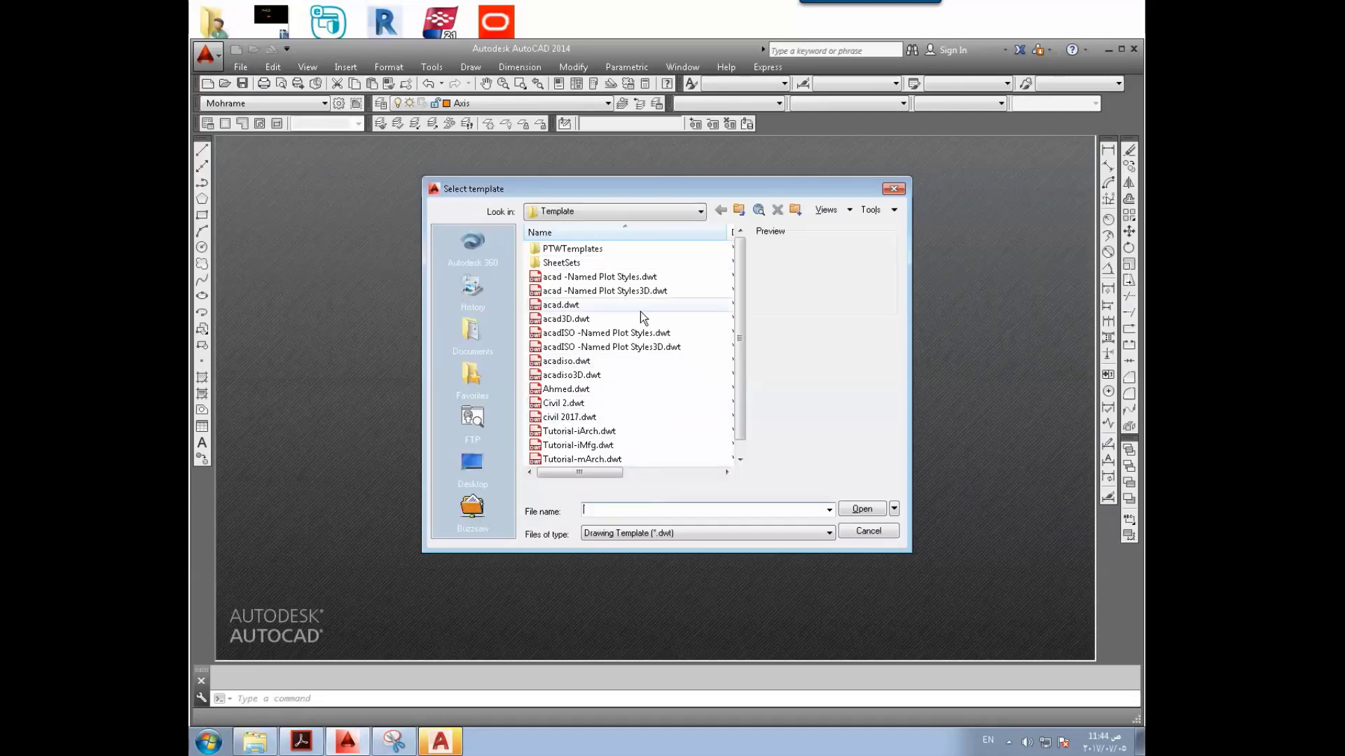
{"action": "left_click", "coordinate": [557, 418]}
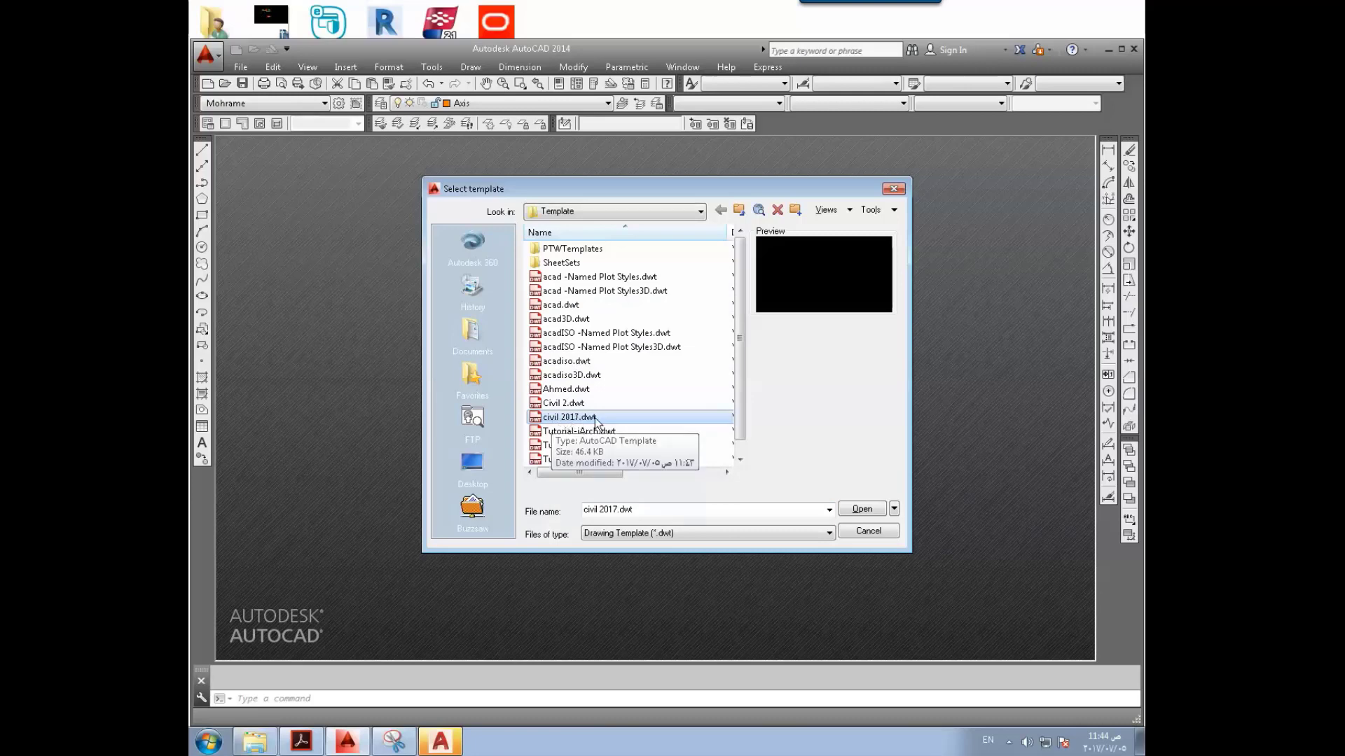
{"action": "left_click", "coordinate": [862, 509]}
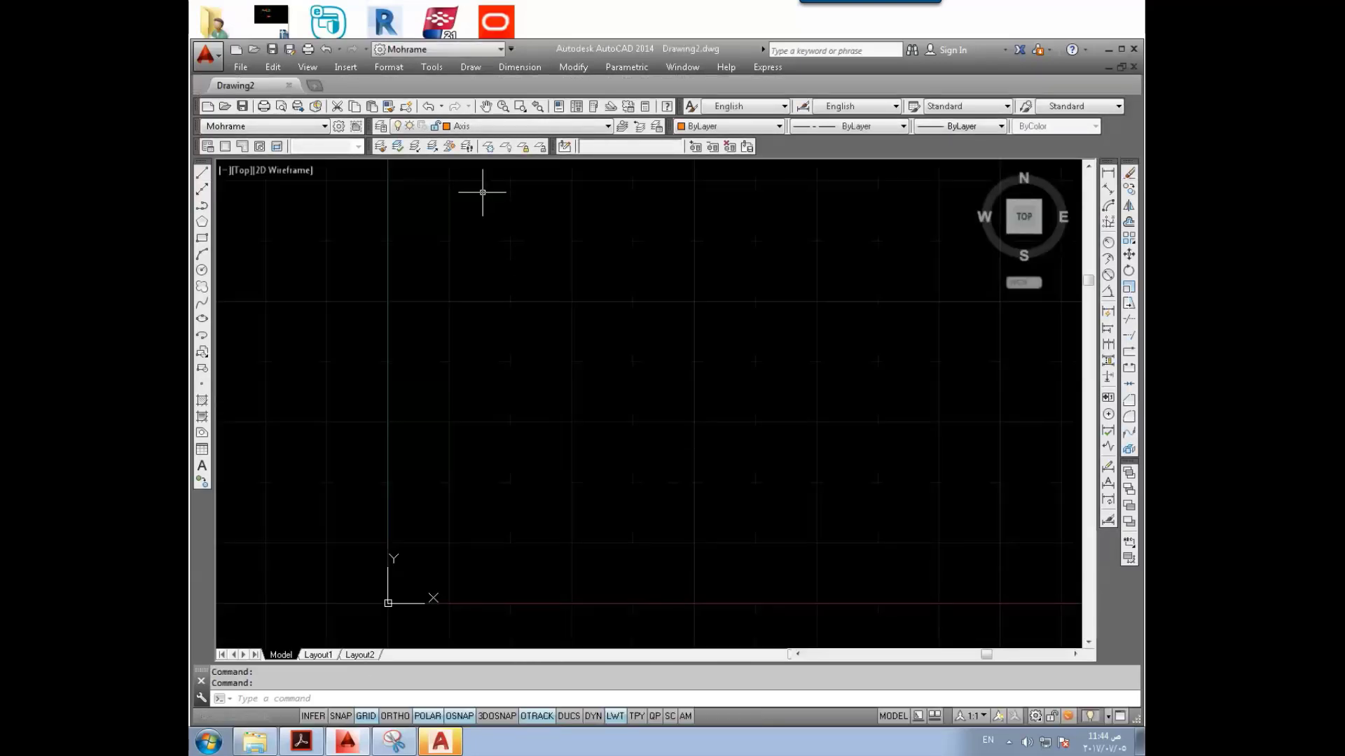
Step: Check the new drawing's available layers, text styles, dimension styles and drawing units without changing them
{"action": "left_click", "coordinate": [468, 126]}
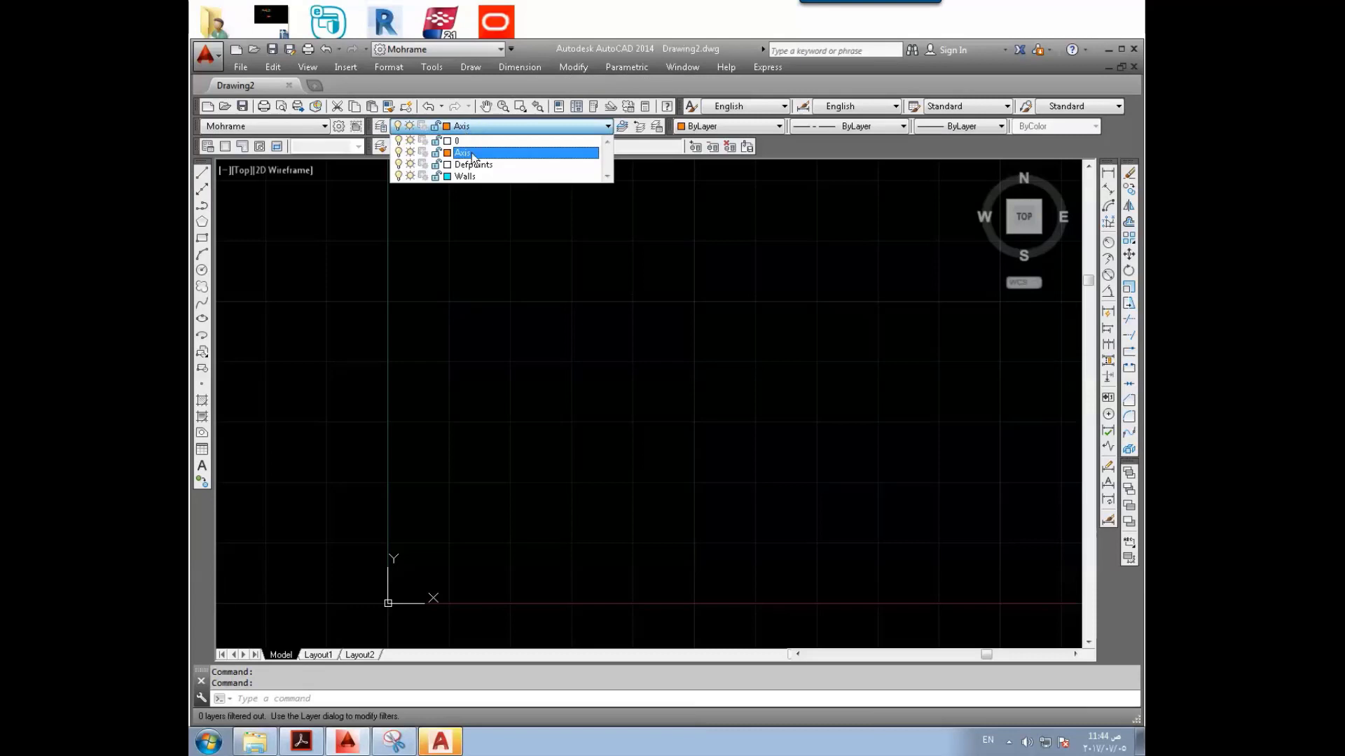
{"action": "left_click", "coordinate": [489, 194]}
{"action": "left_click", "coordinate": [728, 107]}
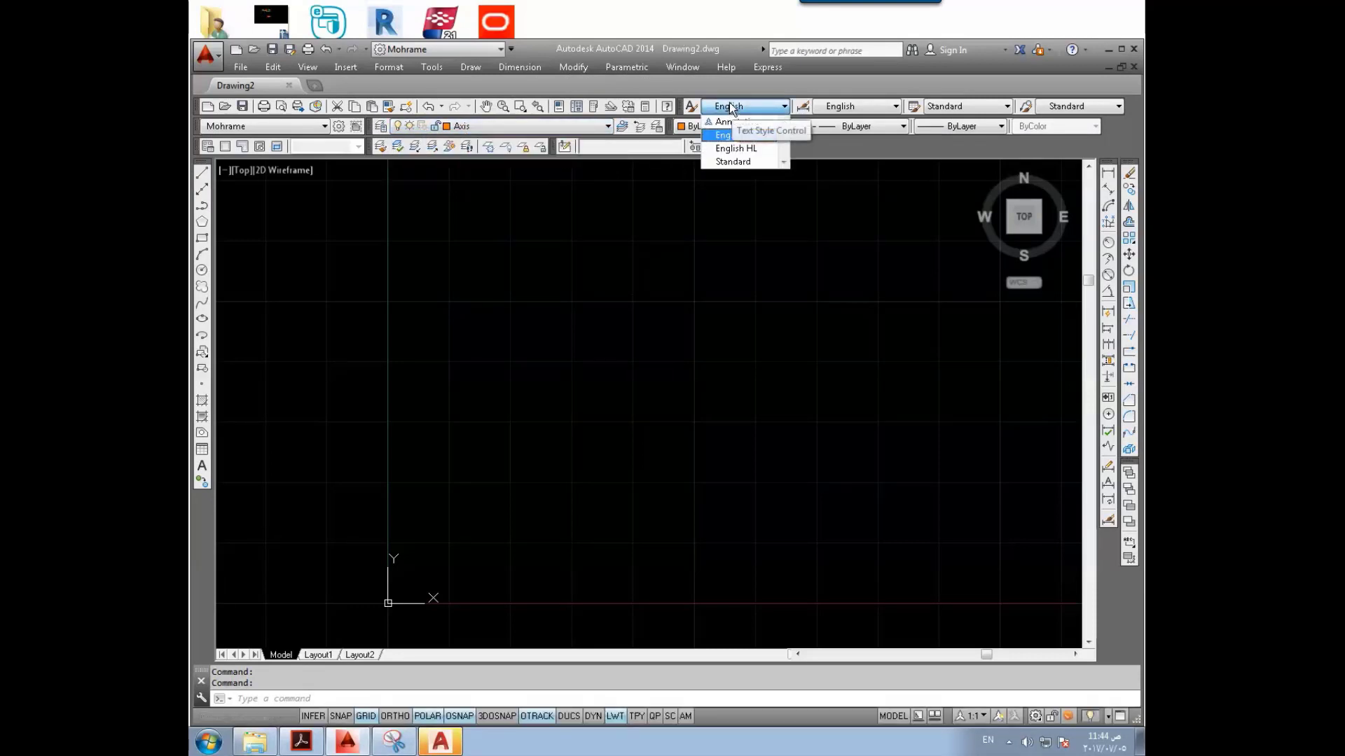
{"action": "left_click", "coordinate": [732, 109]}
{"action": "left_click", "coordinate": [837, 106]}
{"action": "left_click", "coordinate": [837, 105]}
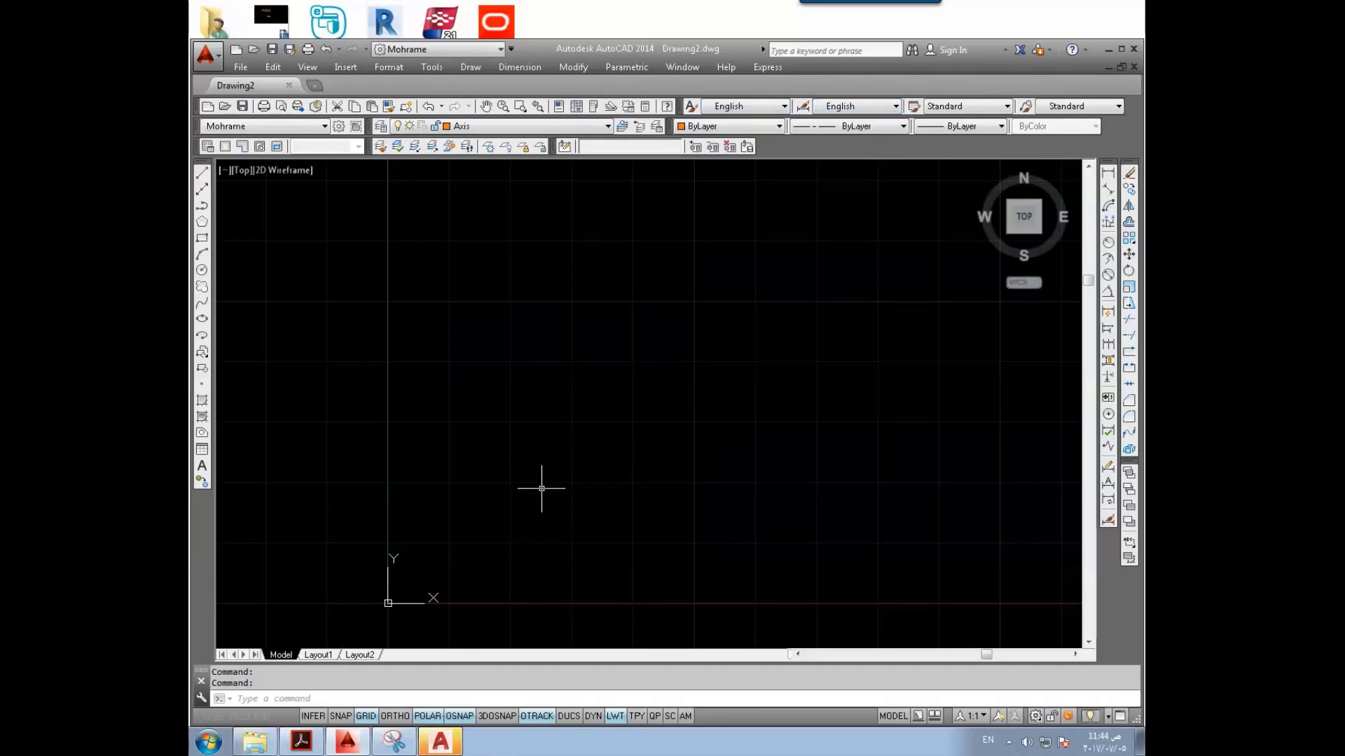
{"action": "type", "text": "un"}
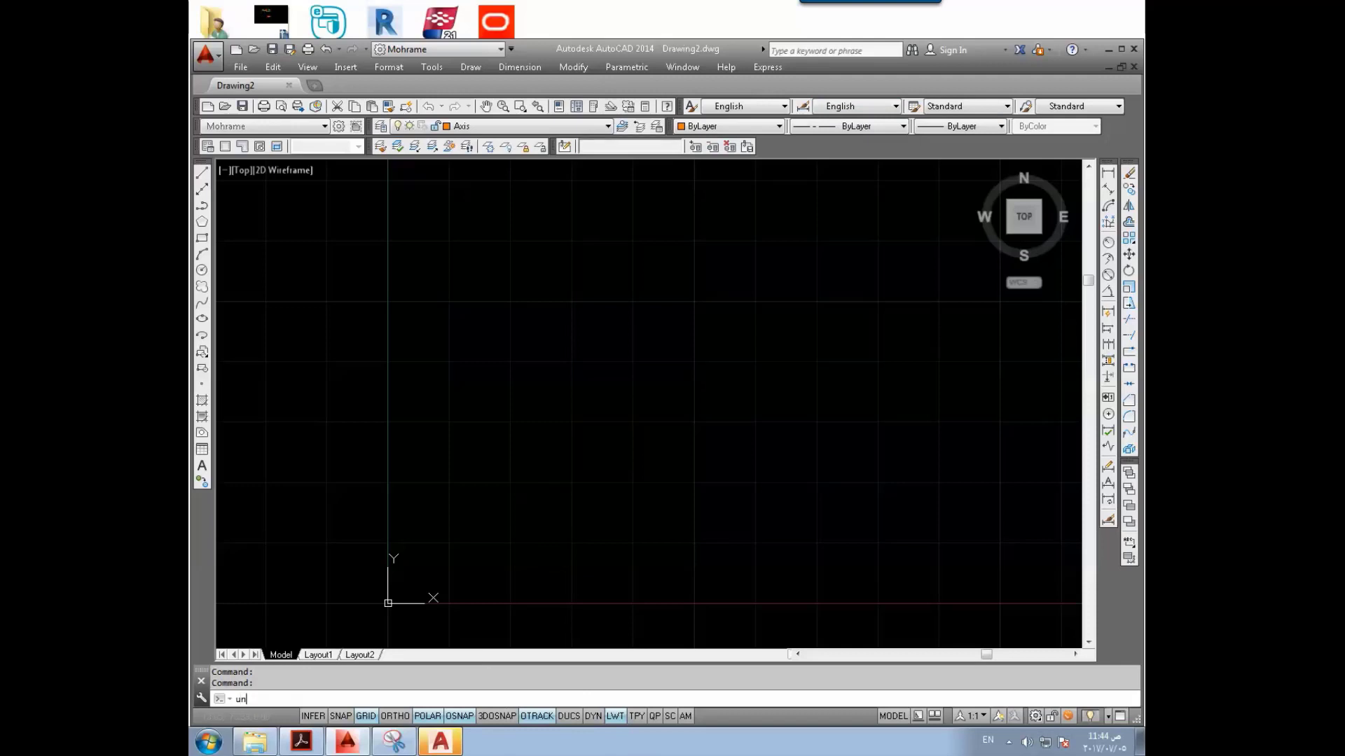
{"action": "key", "text": "Return"}
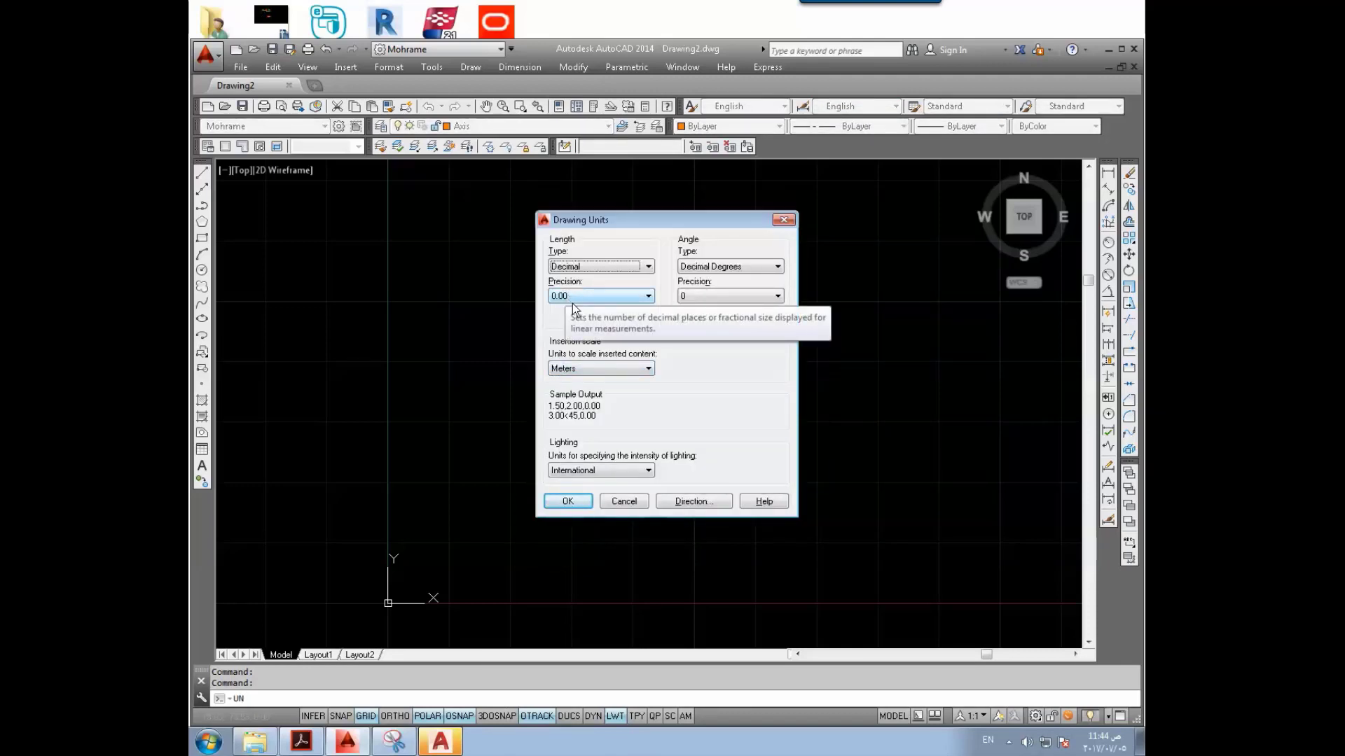
{"action": "left_click", "coordinate": [627, 499]}
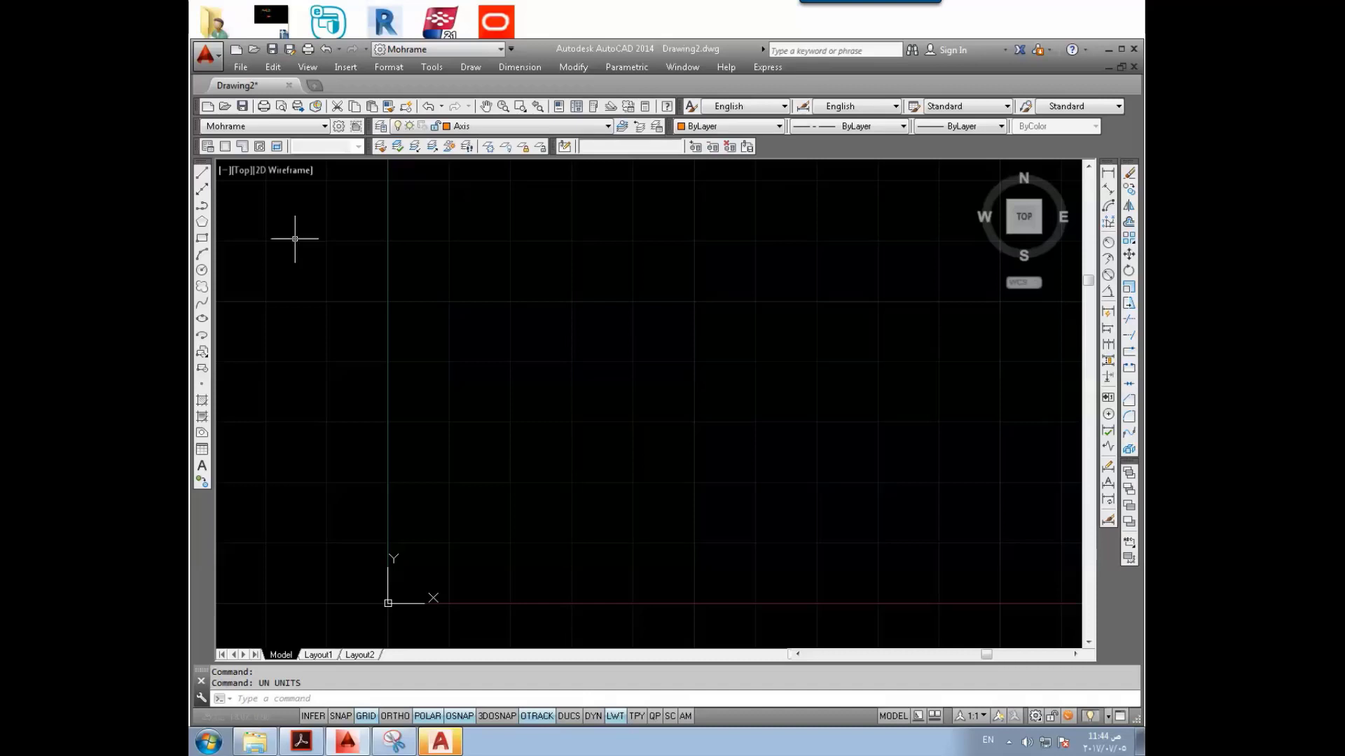
{"action": "left_click", "coordinate": [205, 53]}
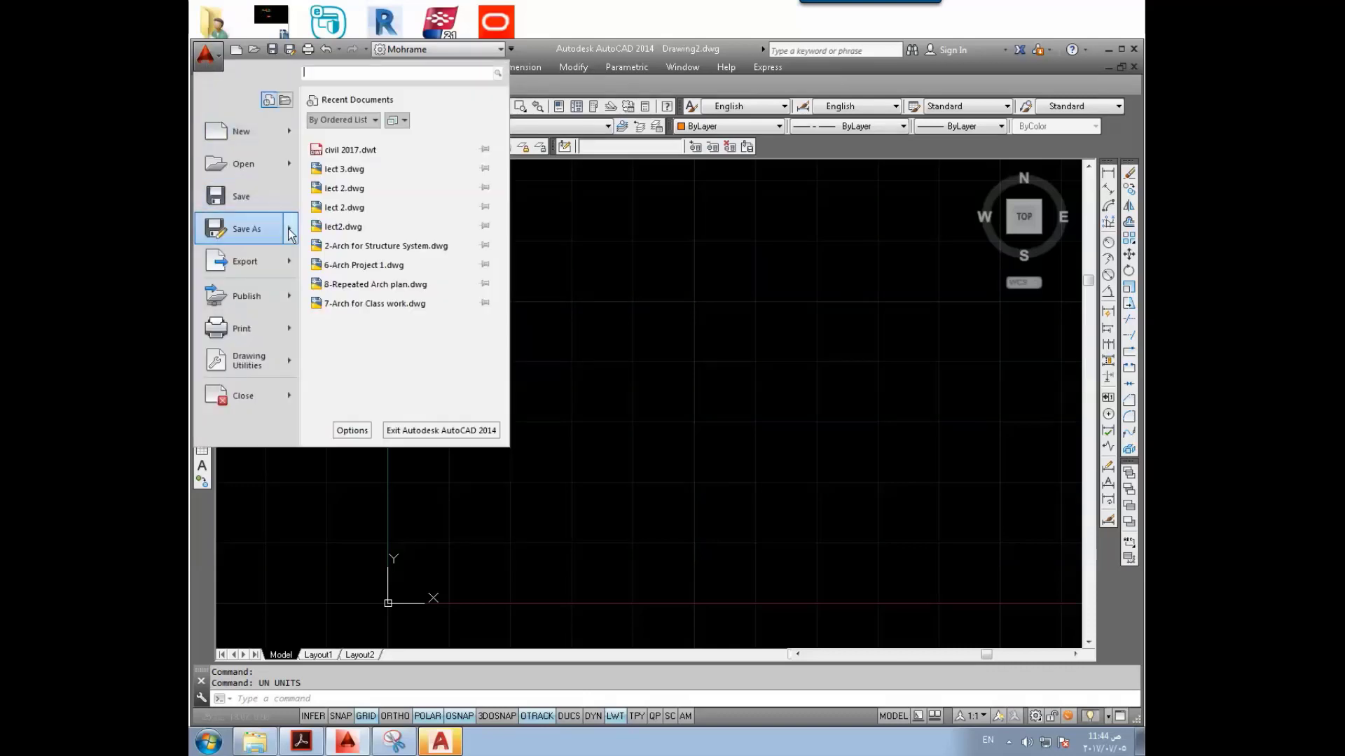
{"action": "mouse_move", "coordinate": [252, 228]}
{"action": "left_click", "coordinate": [351, 245]}
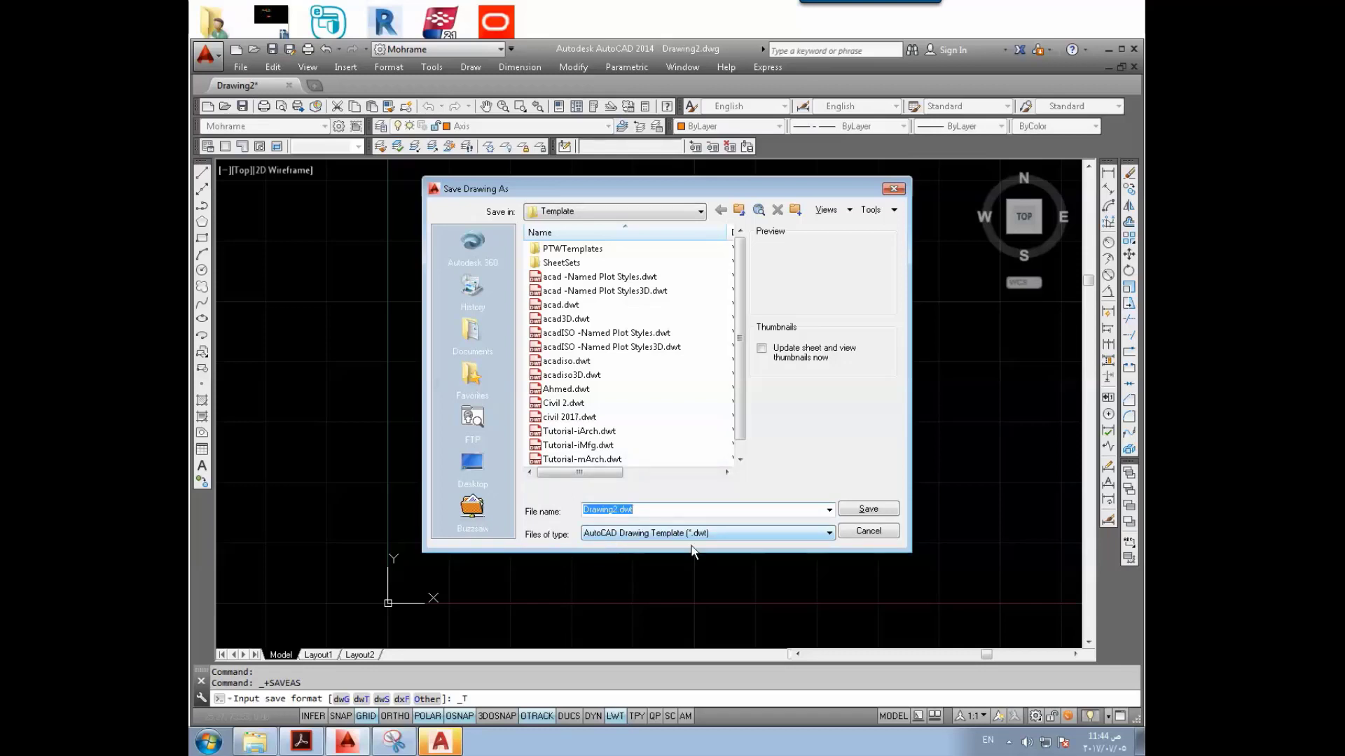
{"action": "left_click", "coordinate": [869, 530]}
Step: Close the test drawing without saving and start another new drawing from the civil 2017.dwt template
{"action": "key", "text": "ctrl+F4"}
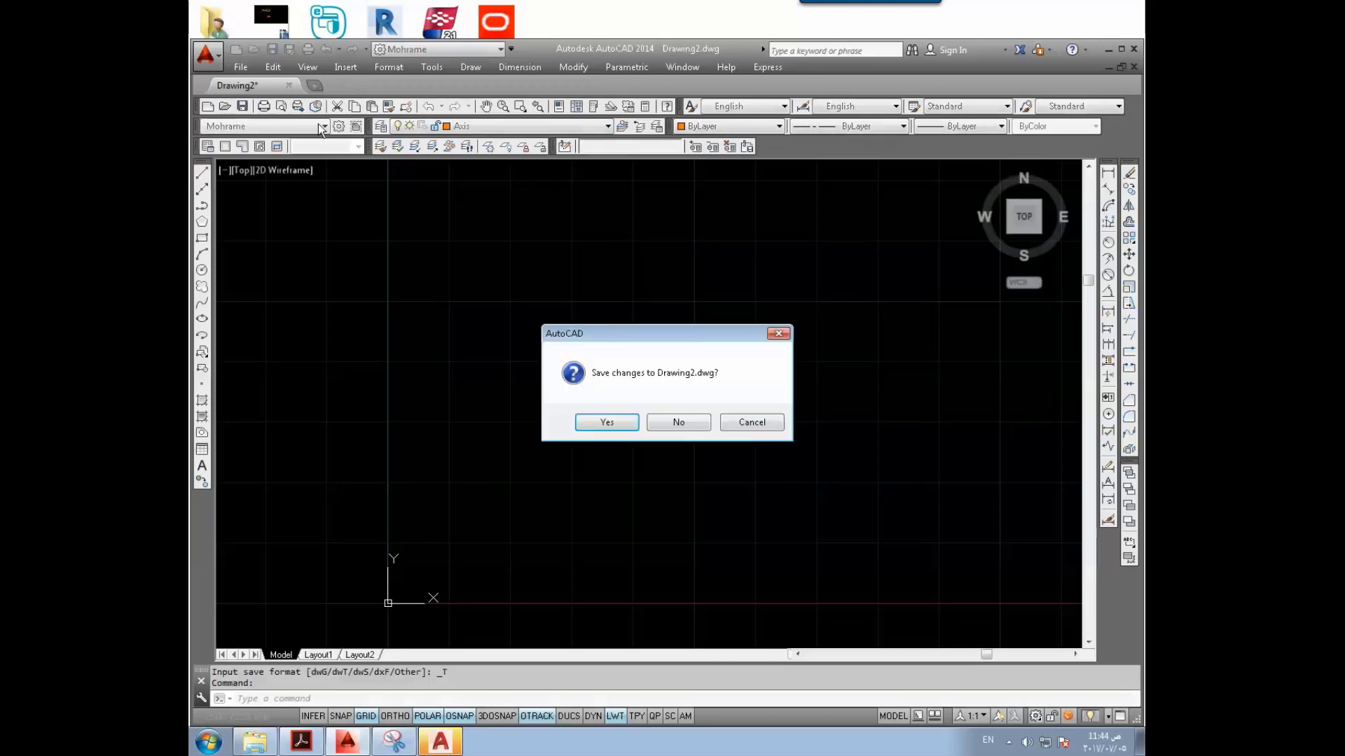
{"action": "left_click", "coordinate": [678, 421]}
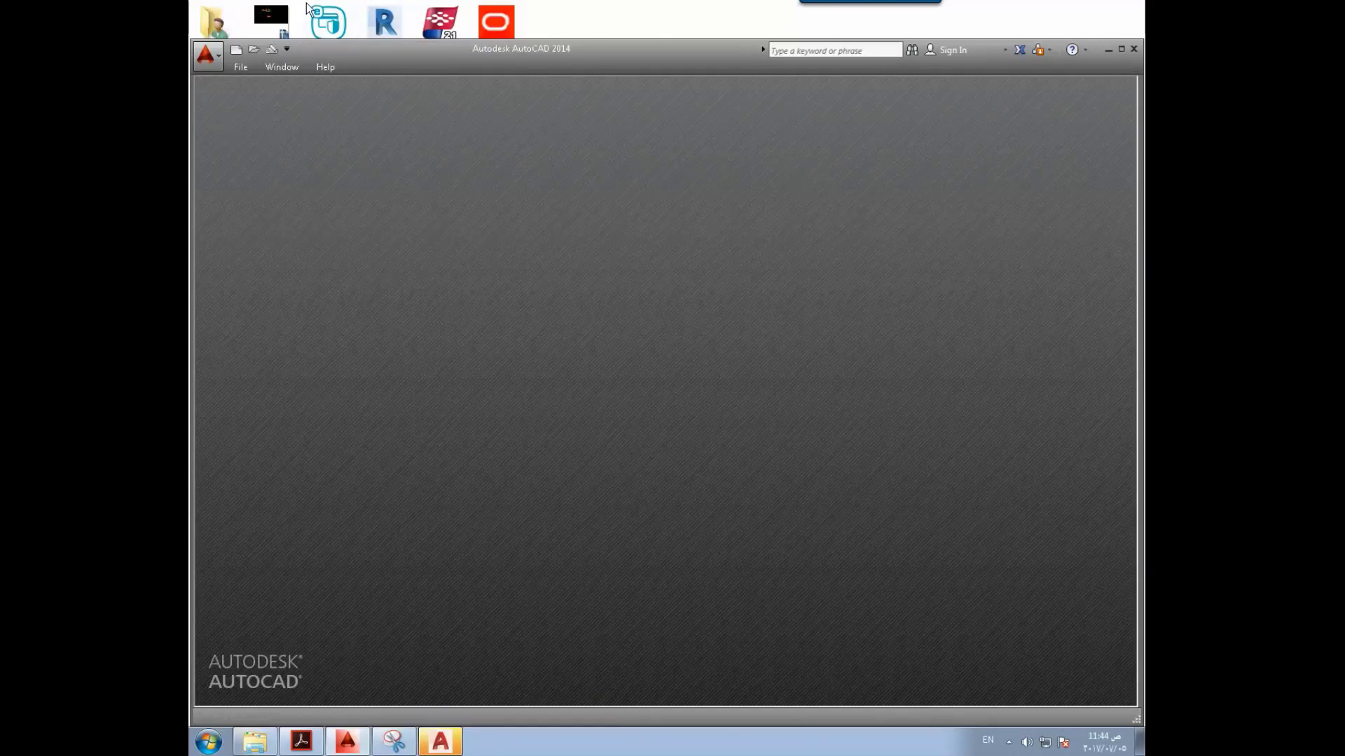
{"action": "left_click", "coordinate": [238, 65]}
{"action": "left_click", "coordinate": [260, 87]}
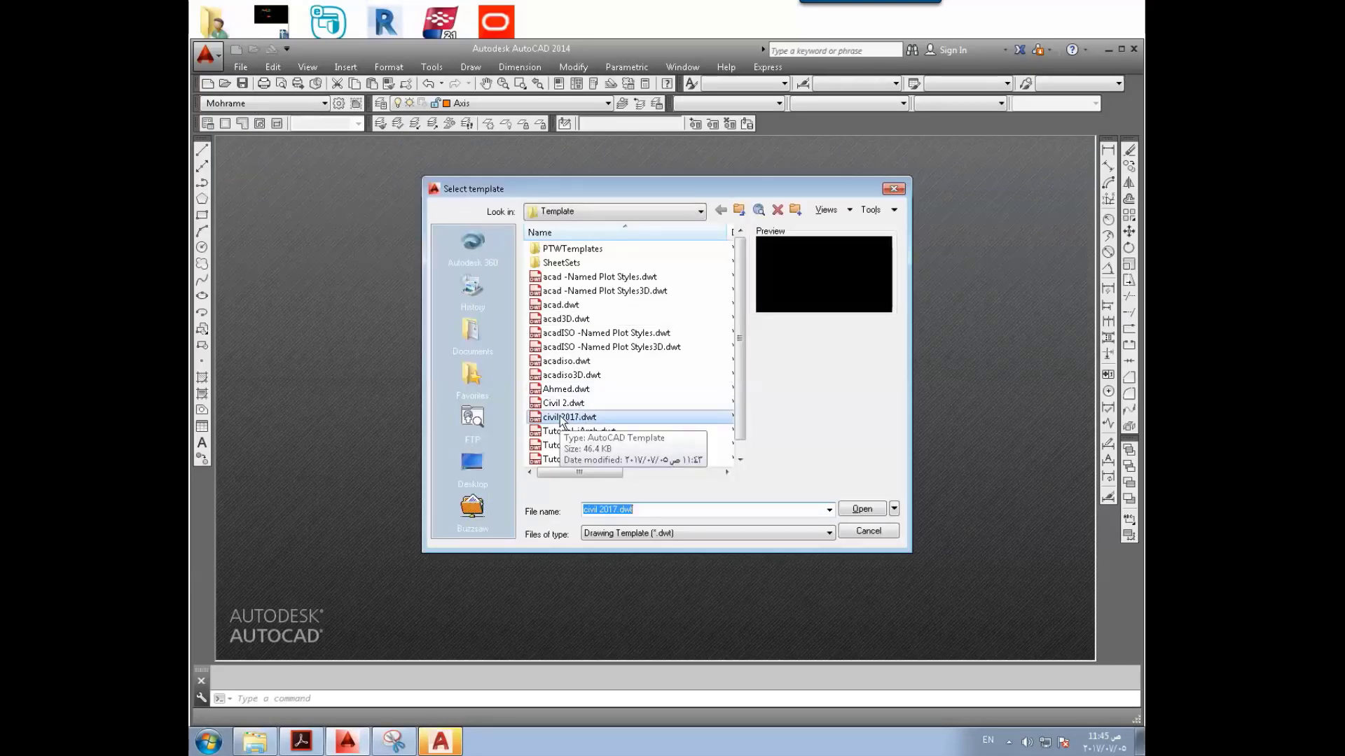
{"action": "double_click", "coordinate": [562, 419]}
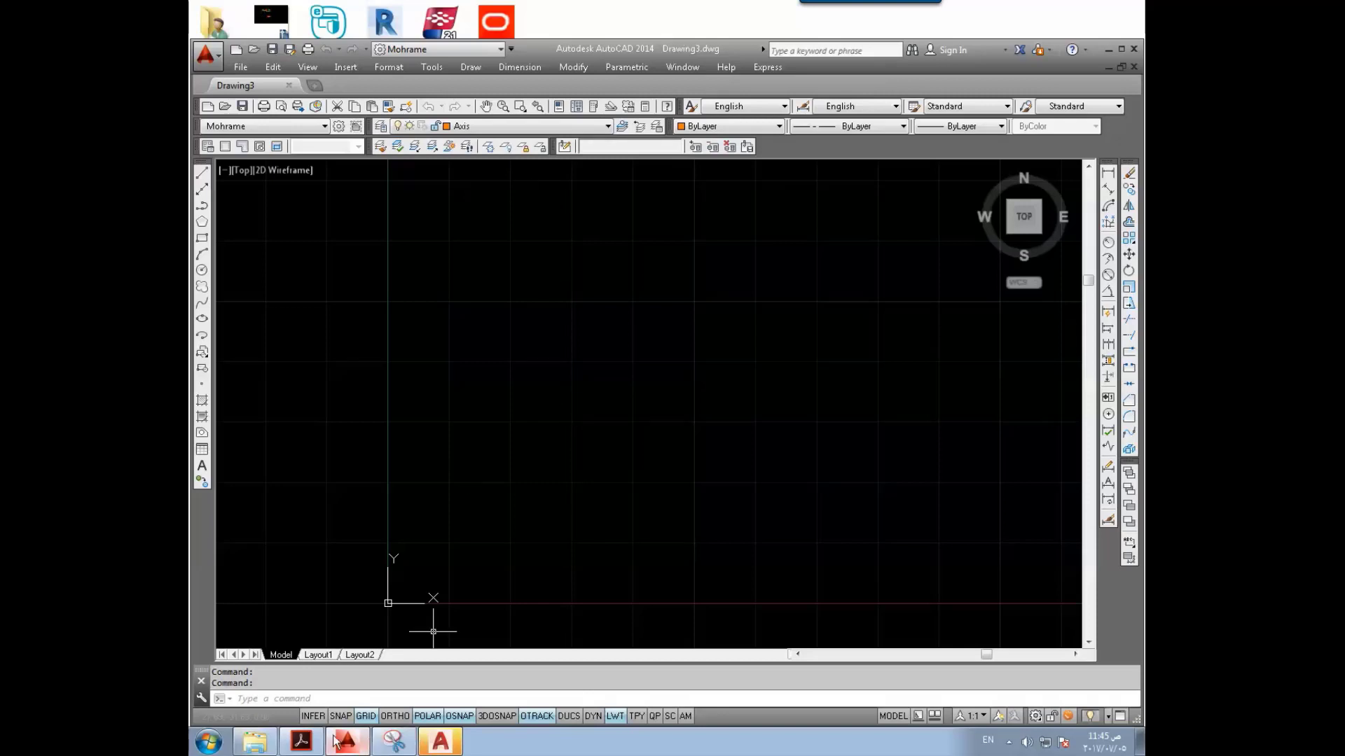
Step: Switch to Adobe Acrobat Reader and look through the LTS and Match command pages of the AutoCAD 2014 book
{"action": "left_click", "coordinate": [301, 741]}
{"action": "scroll", "coordinate": [668, 495], "scroll_direction": "up", "scroll_amount": 5}
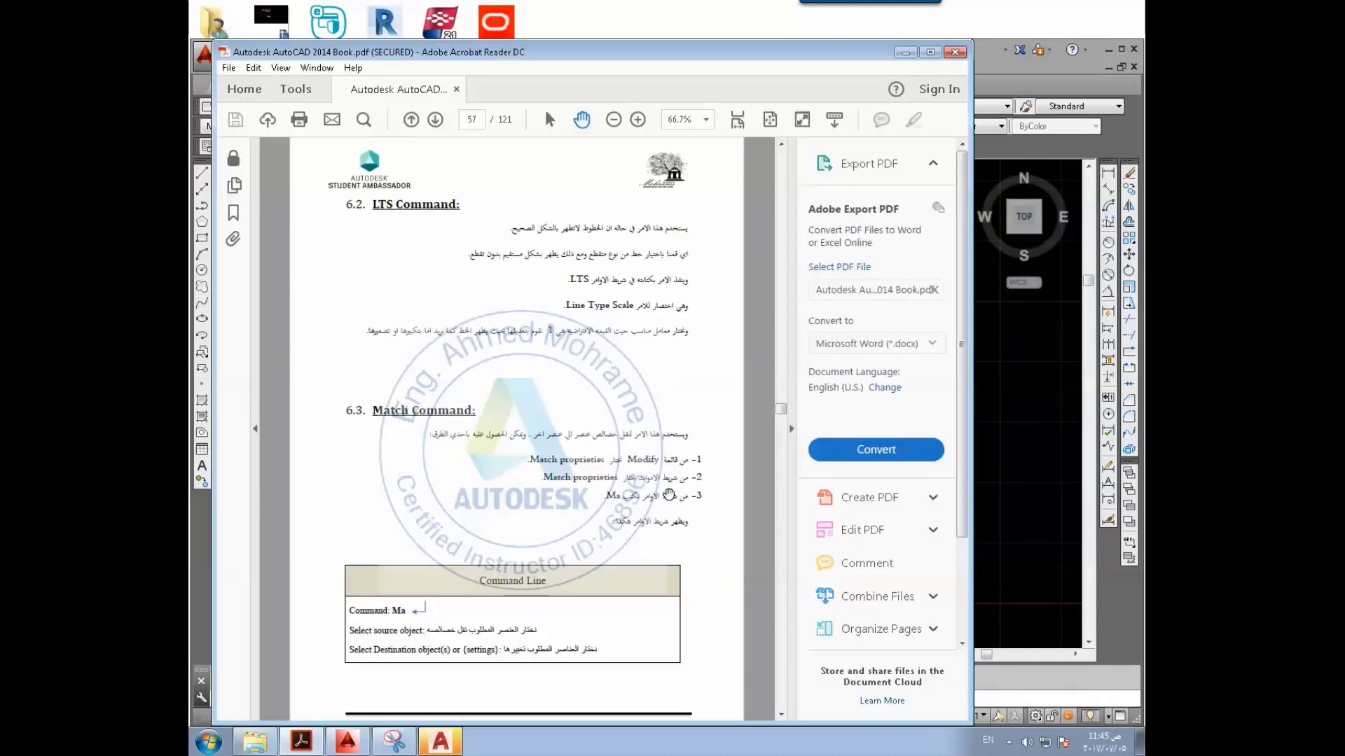
{"action": "scroll", "coordinate": [669, 495], "scroll_direction": "up", "scroll_amount": 10}
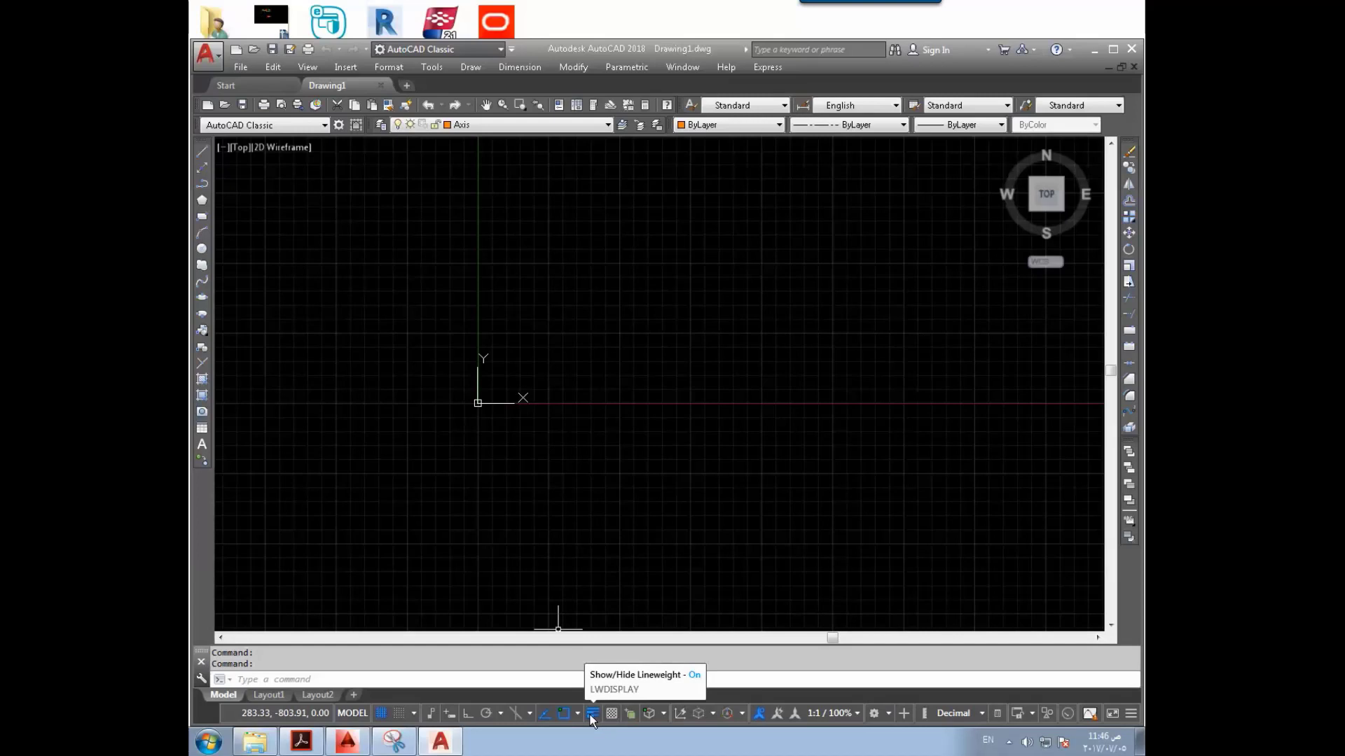
Step: Check which tools are enabled for the status bar and toggle the lineweight display
{"action": "left_click", "coordinate": [1130, 714]}
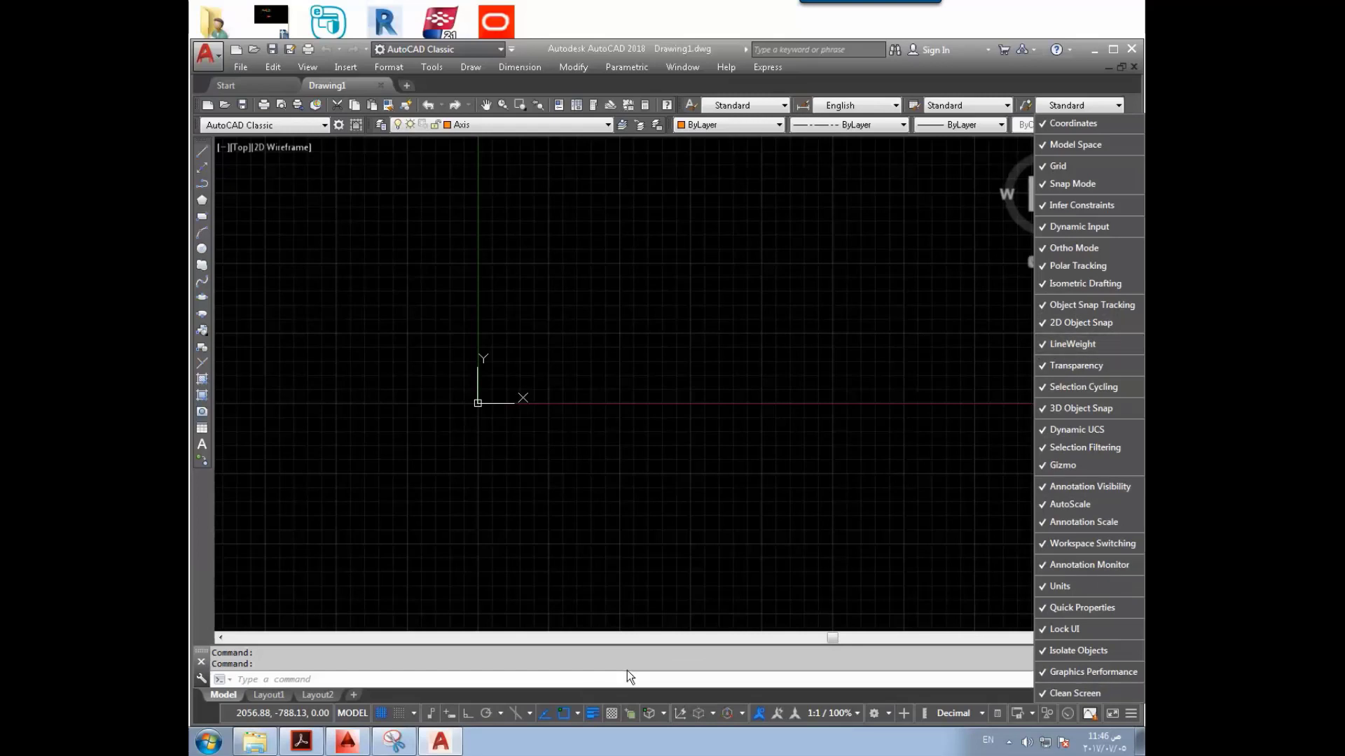
{"action": "left_click", "coordinate": [592, 713]}
{"action": "left_click", "coordinate": [592, 713]}
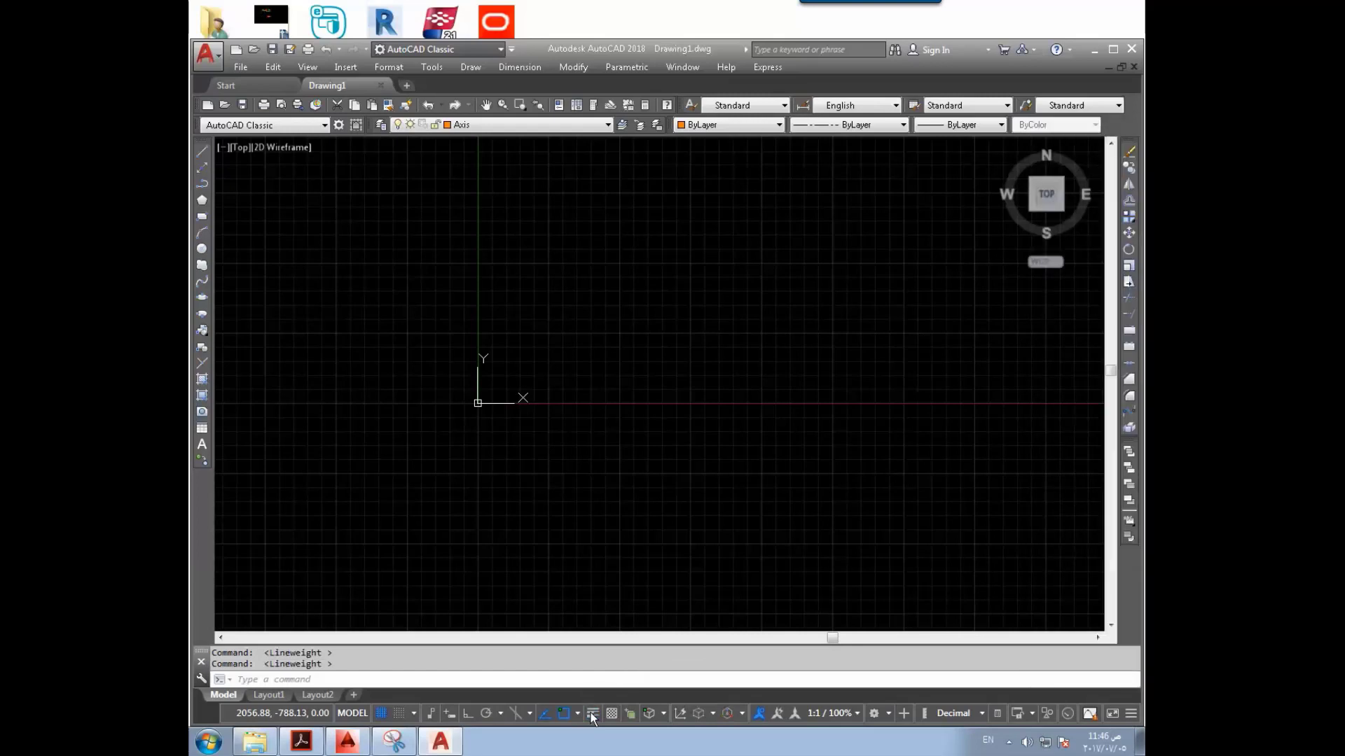